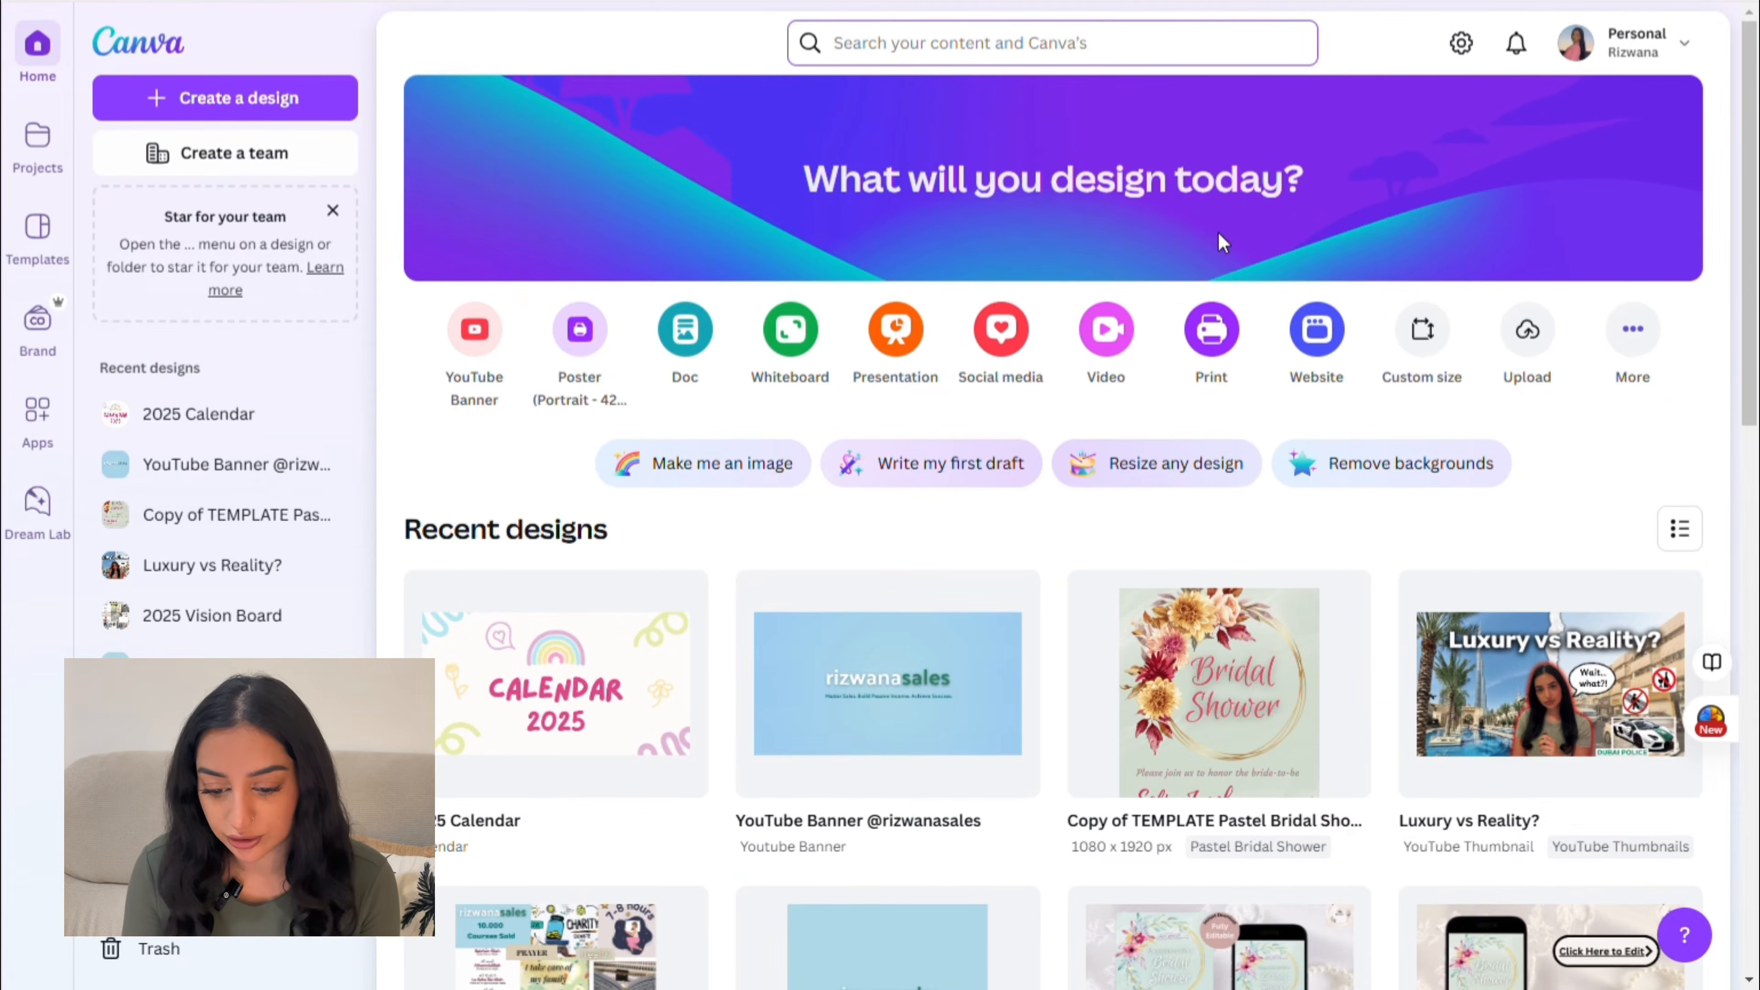
Step: Create a new custom-size design 2600 px wide and 2025 px high
click(267, 102)
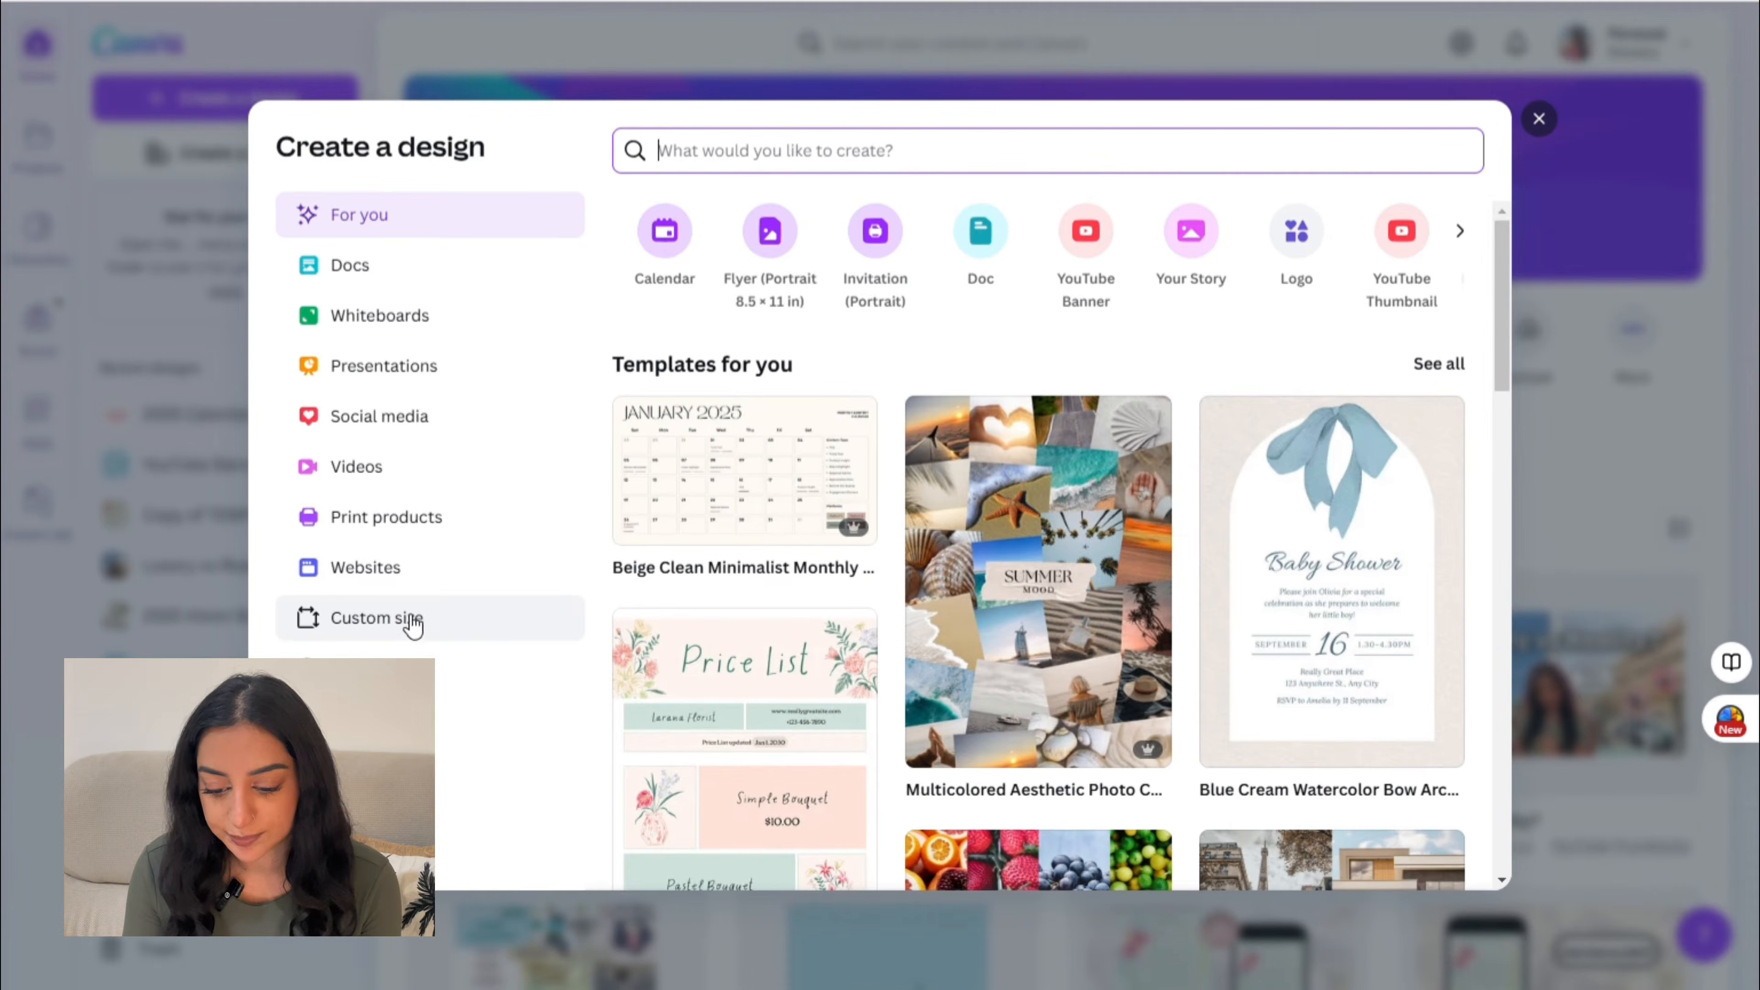
click(464, 619)
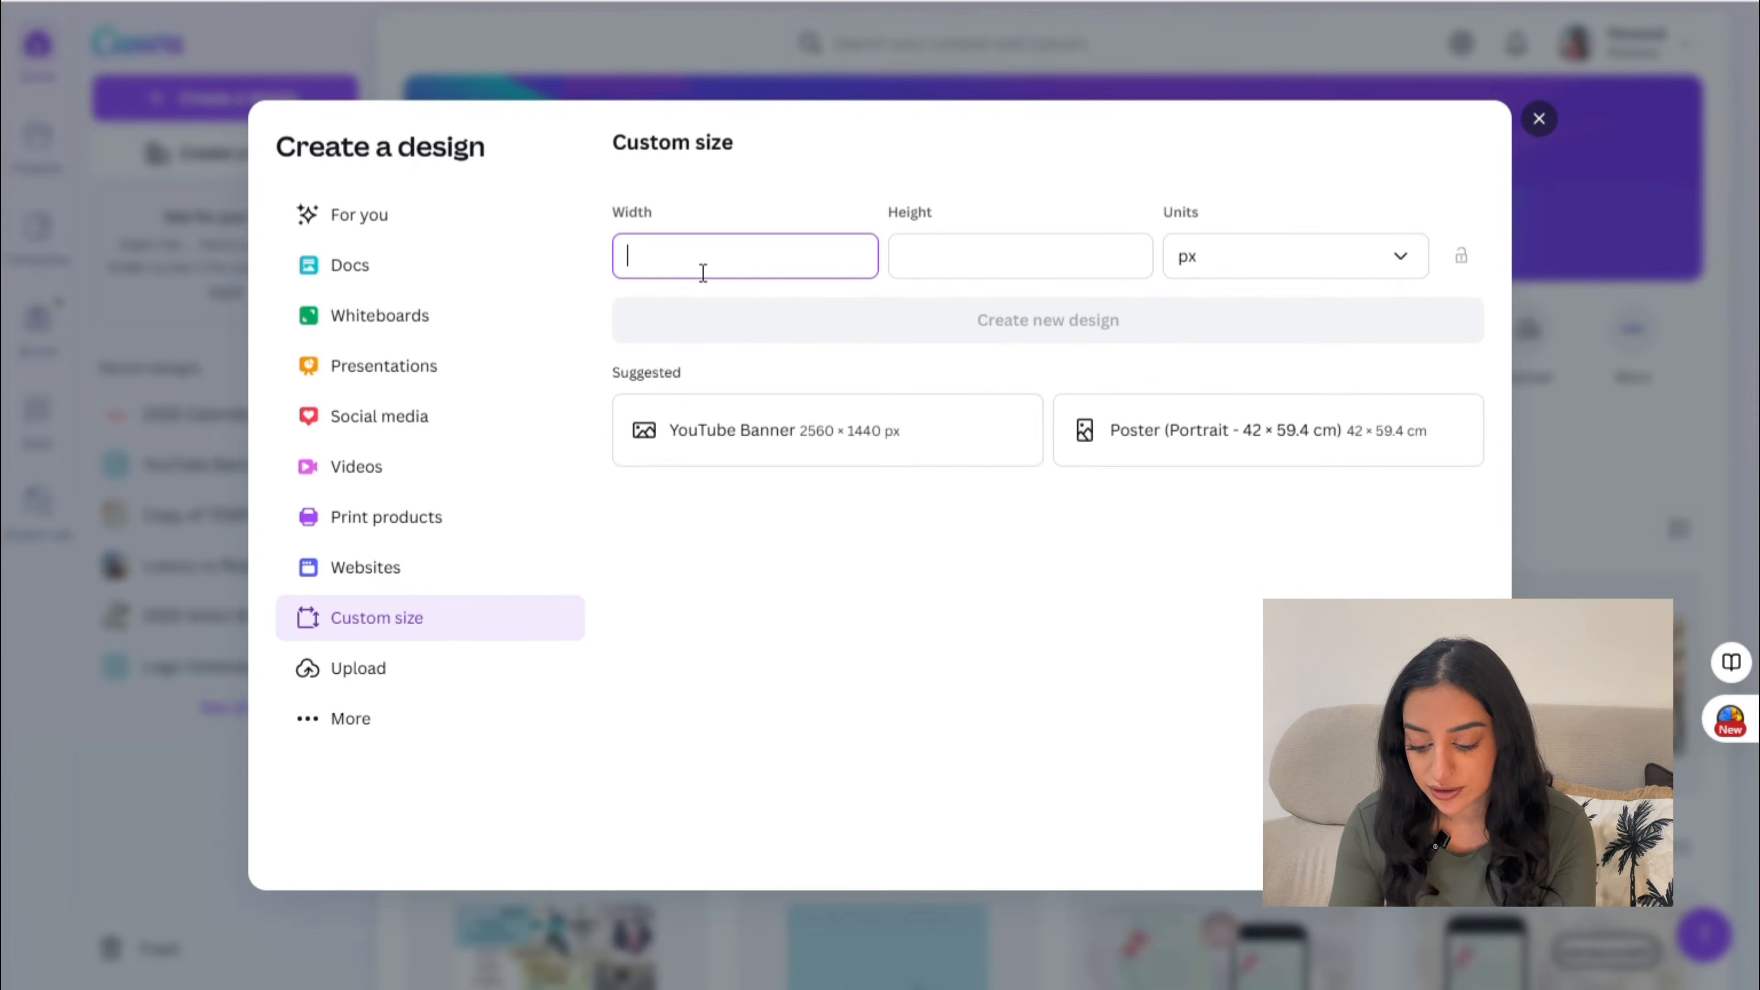
text(2600)
click(935, 274)
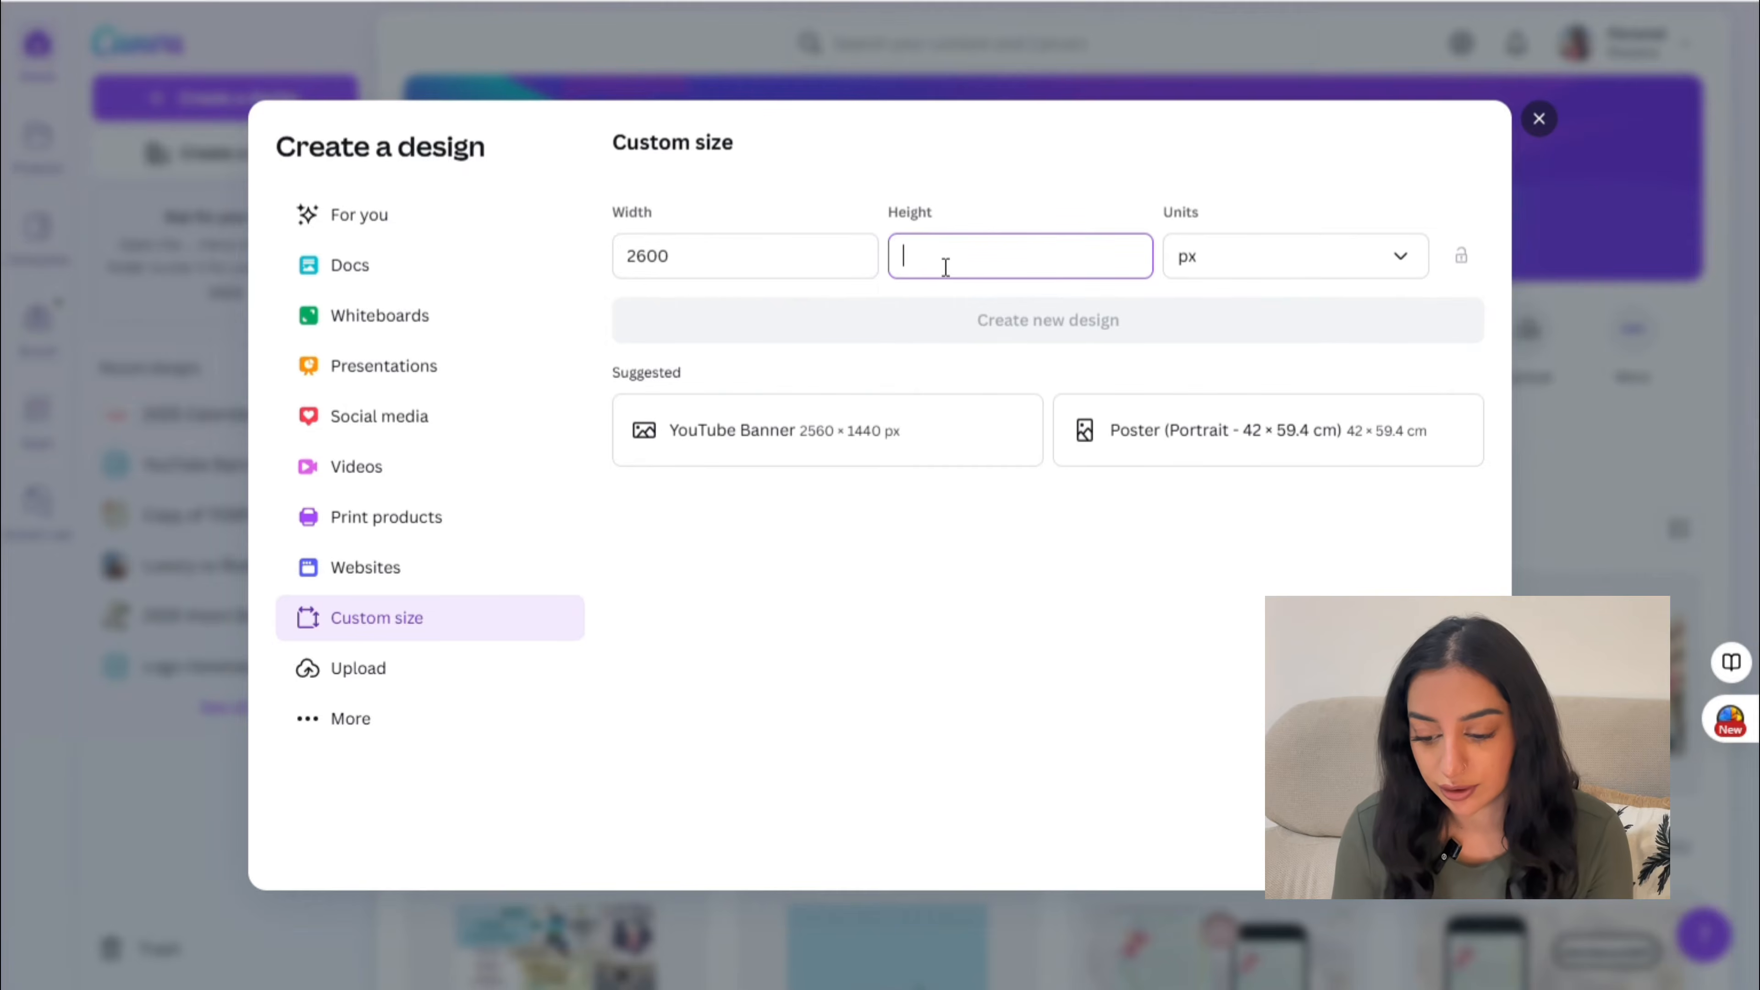
text(2025)
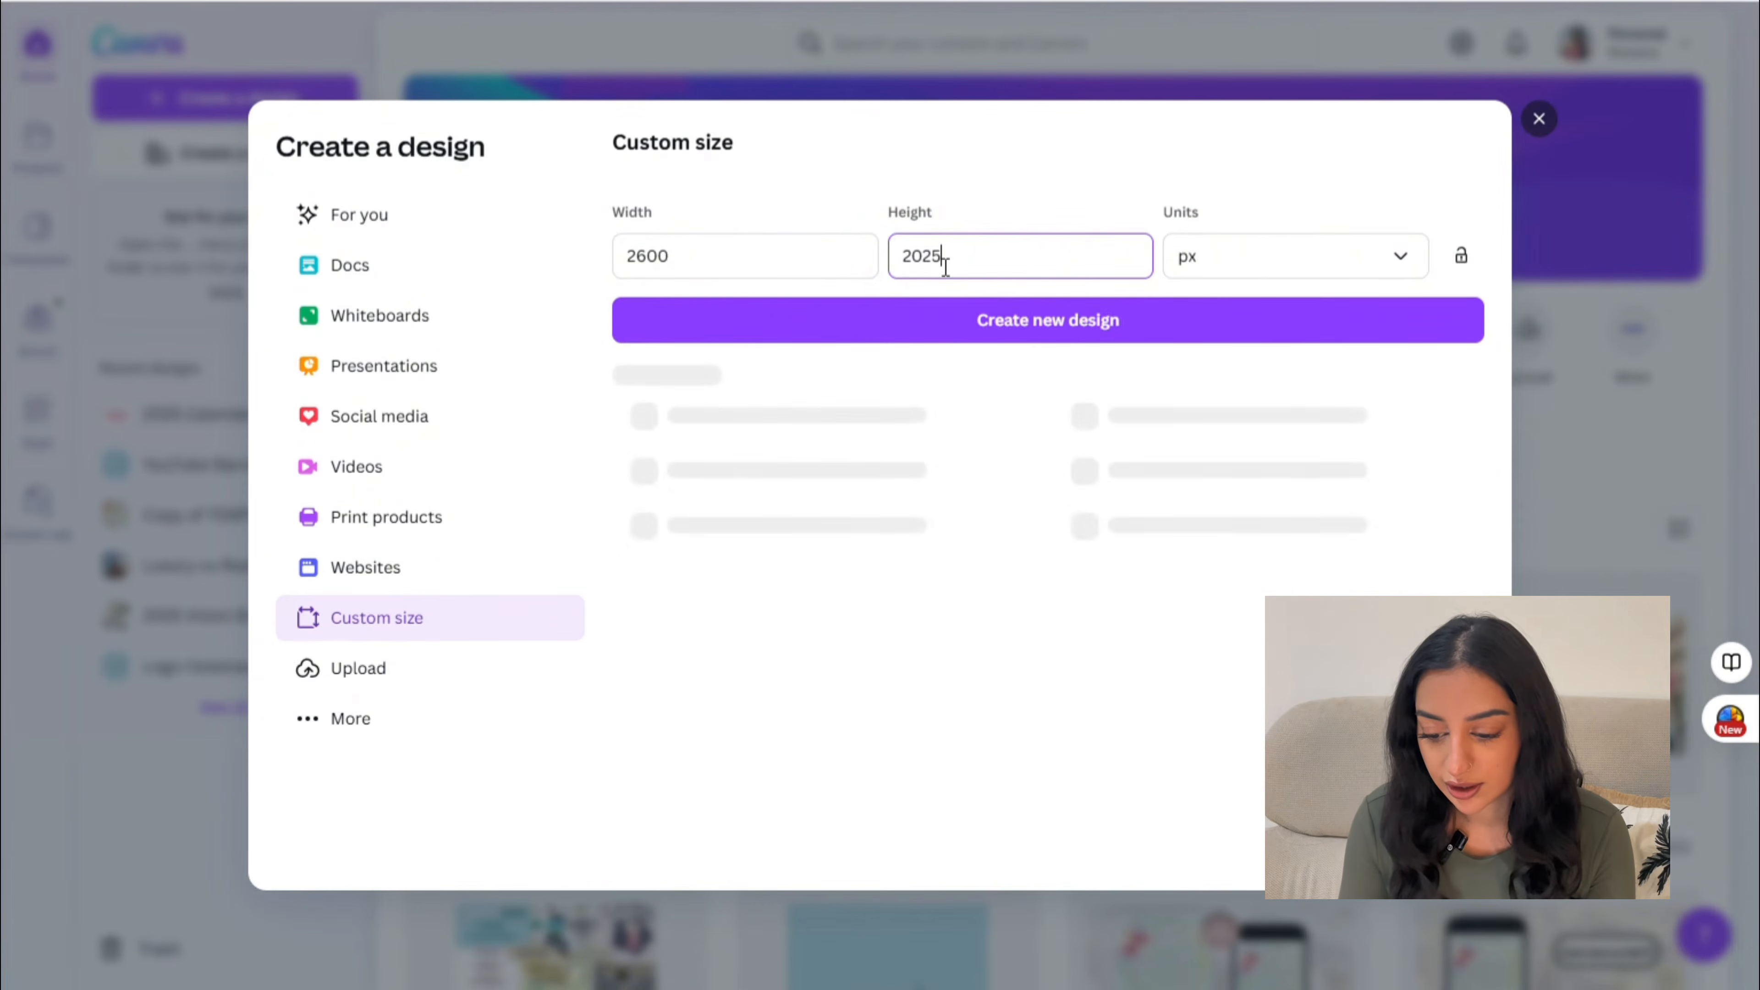
click(1083, 338)
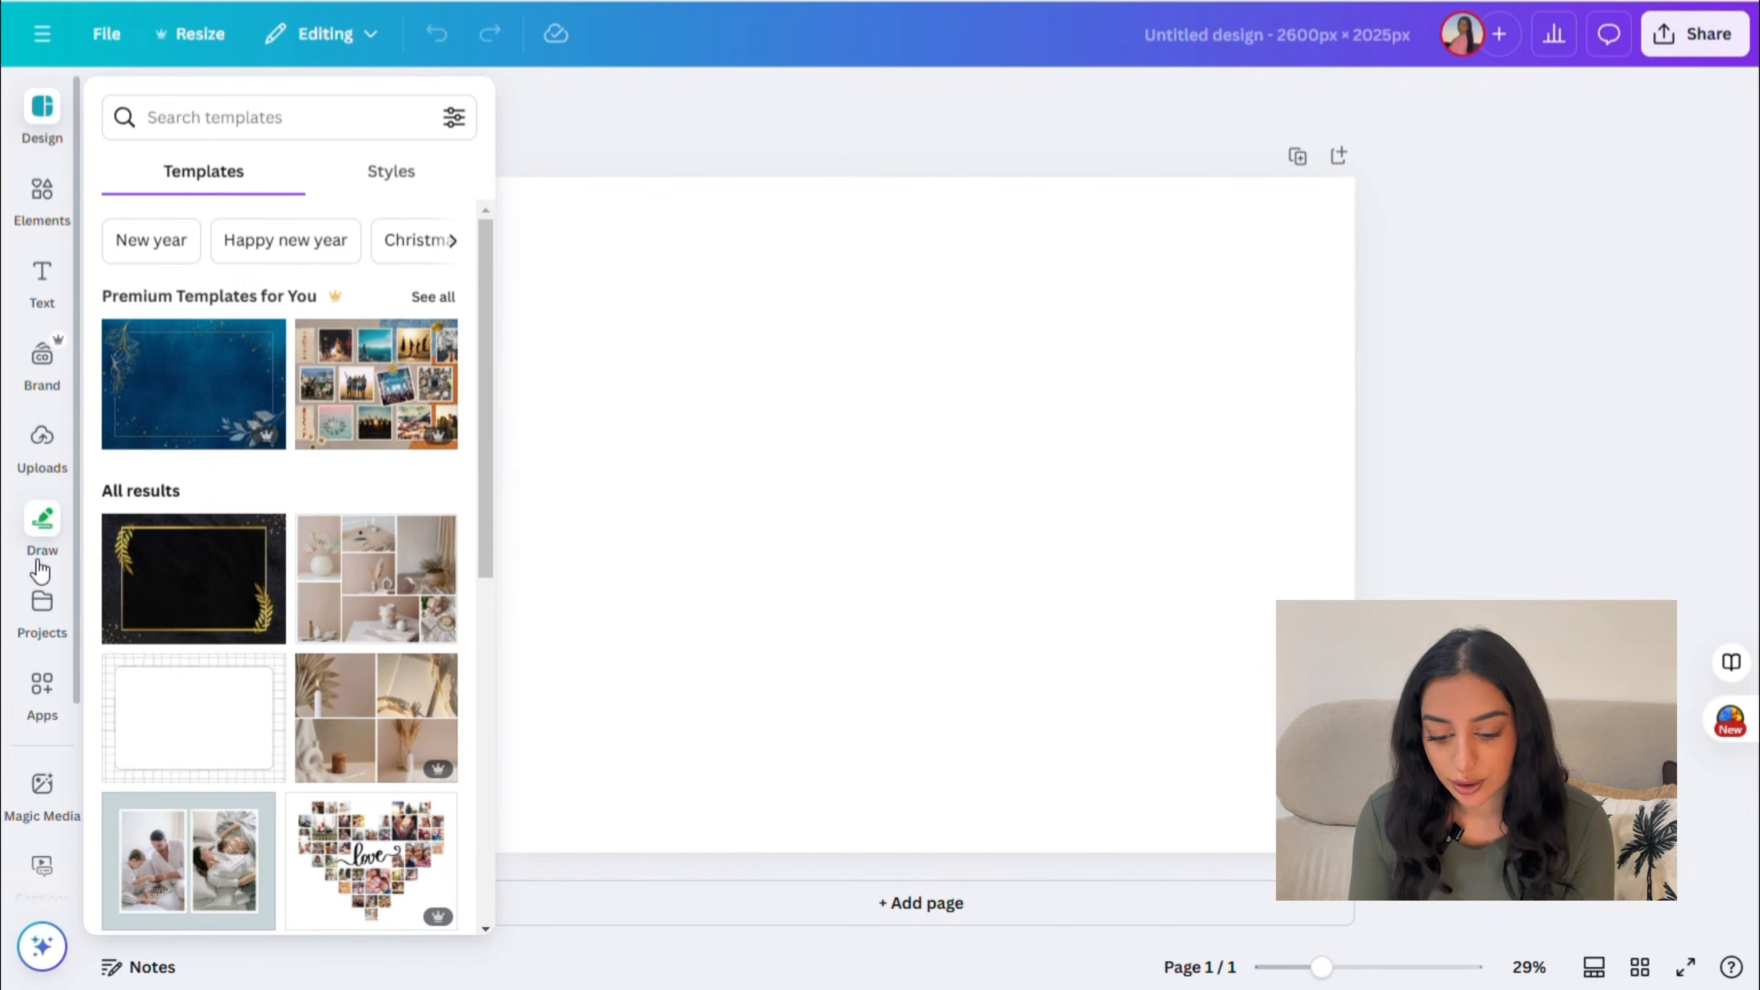
Step: Add the Bridal Shower invitation image from the uploads and move it to the right side of the page
click(42, 439)
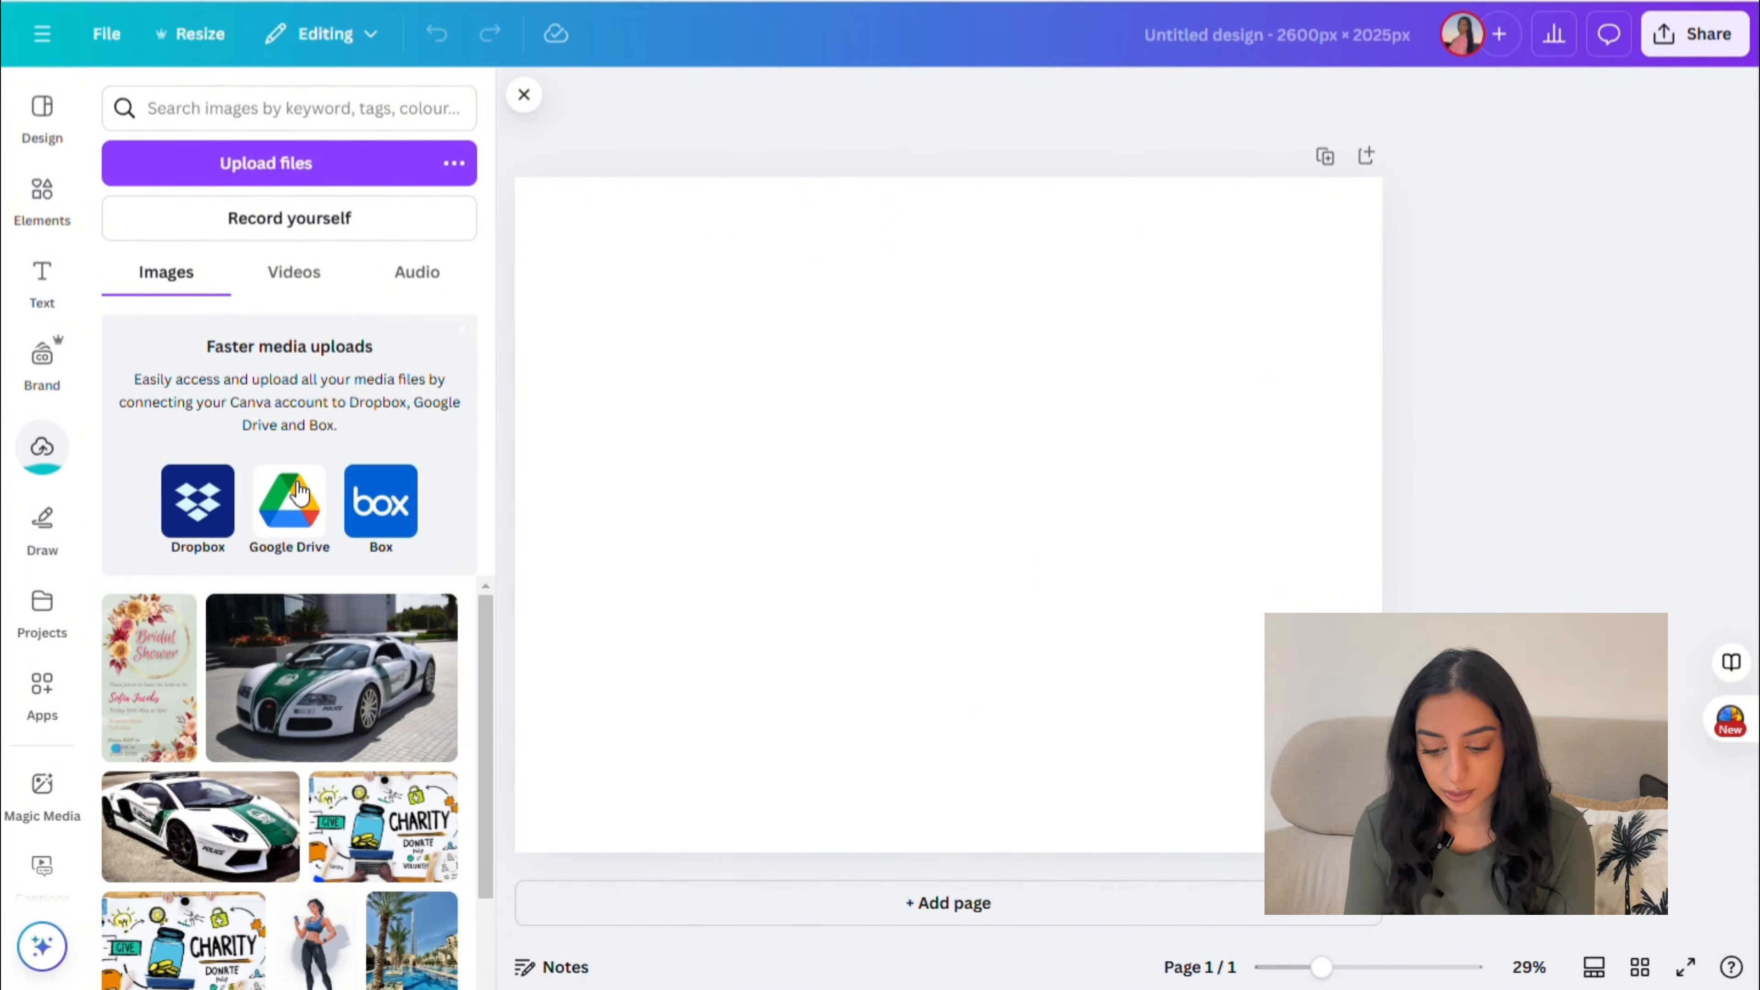
click(175, 654)
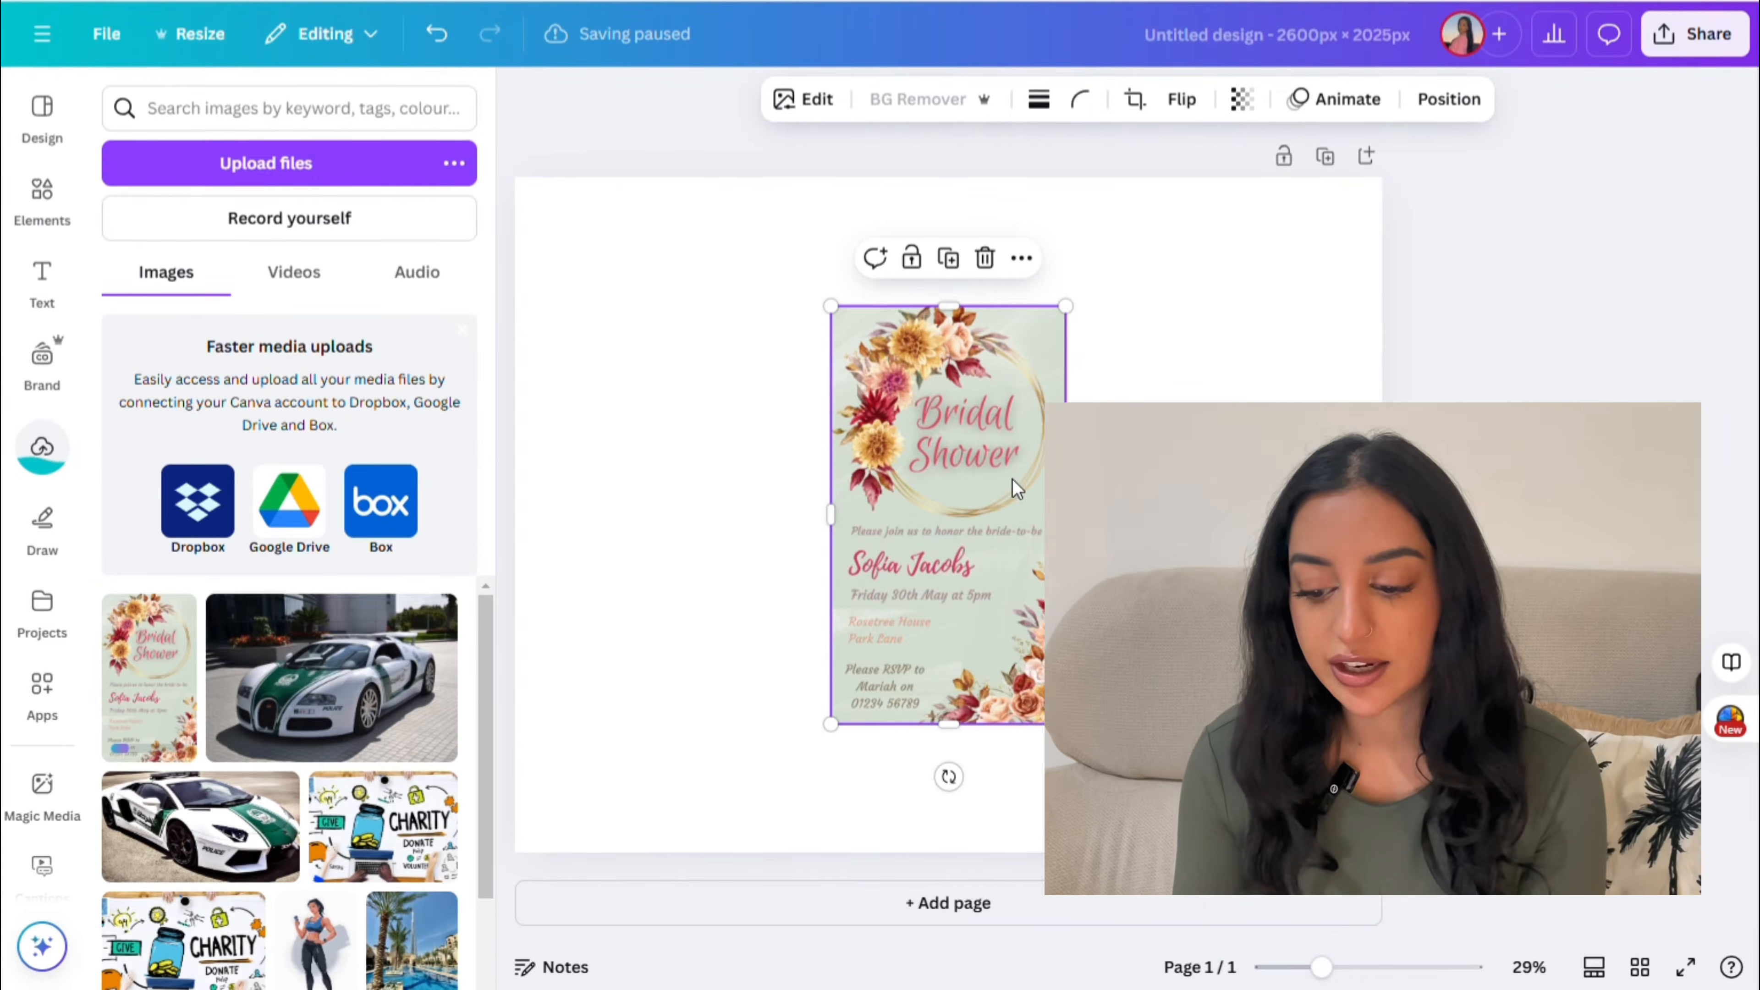
drag(998, 509, 1218, 482)
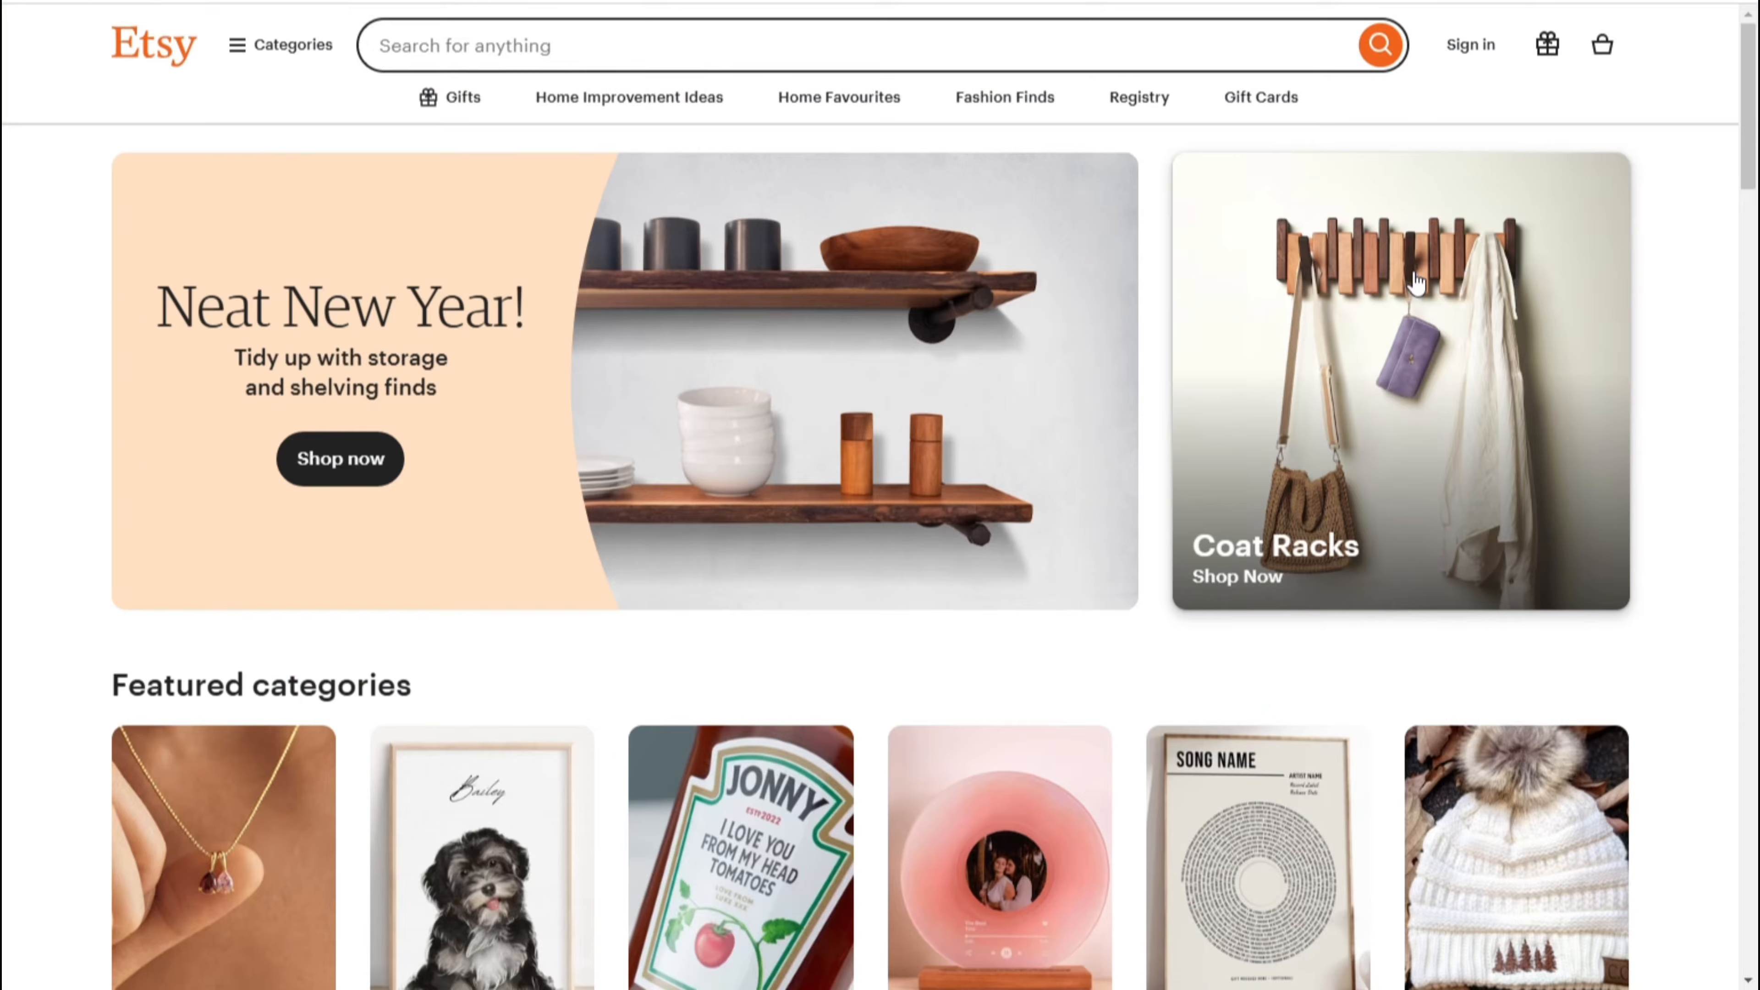
Step: Search Etsy for bridal shower invitations and browse the listing photos for how sellers present them
click(1097, 52)
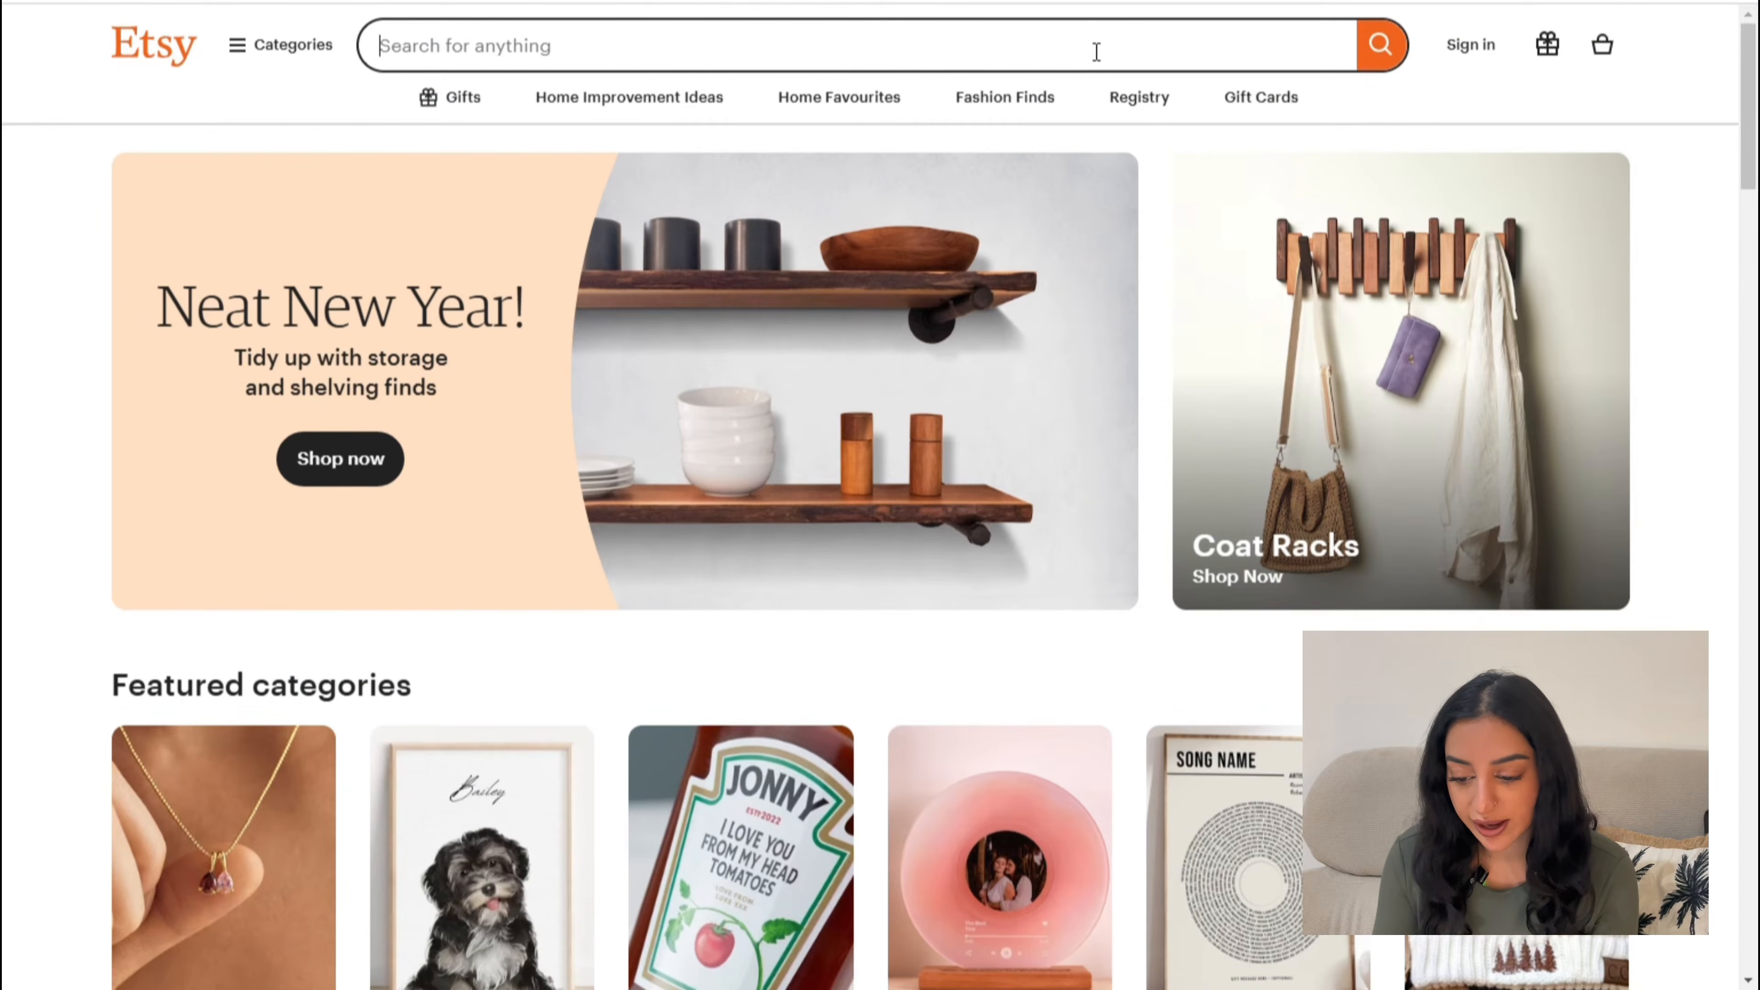
text(bridal shower)
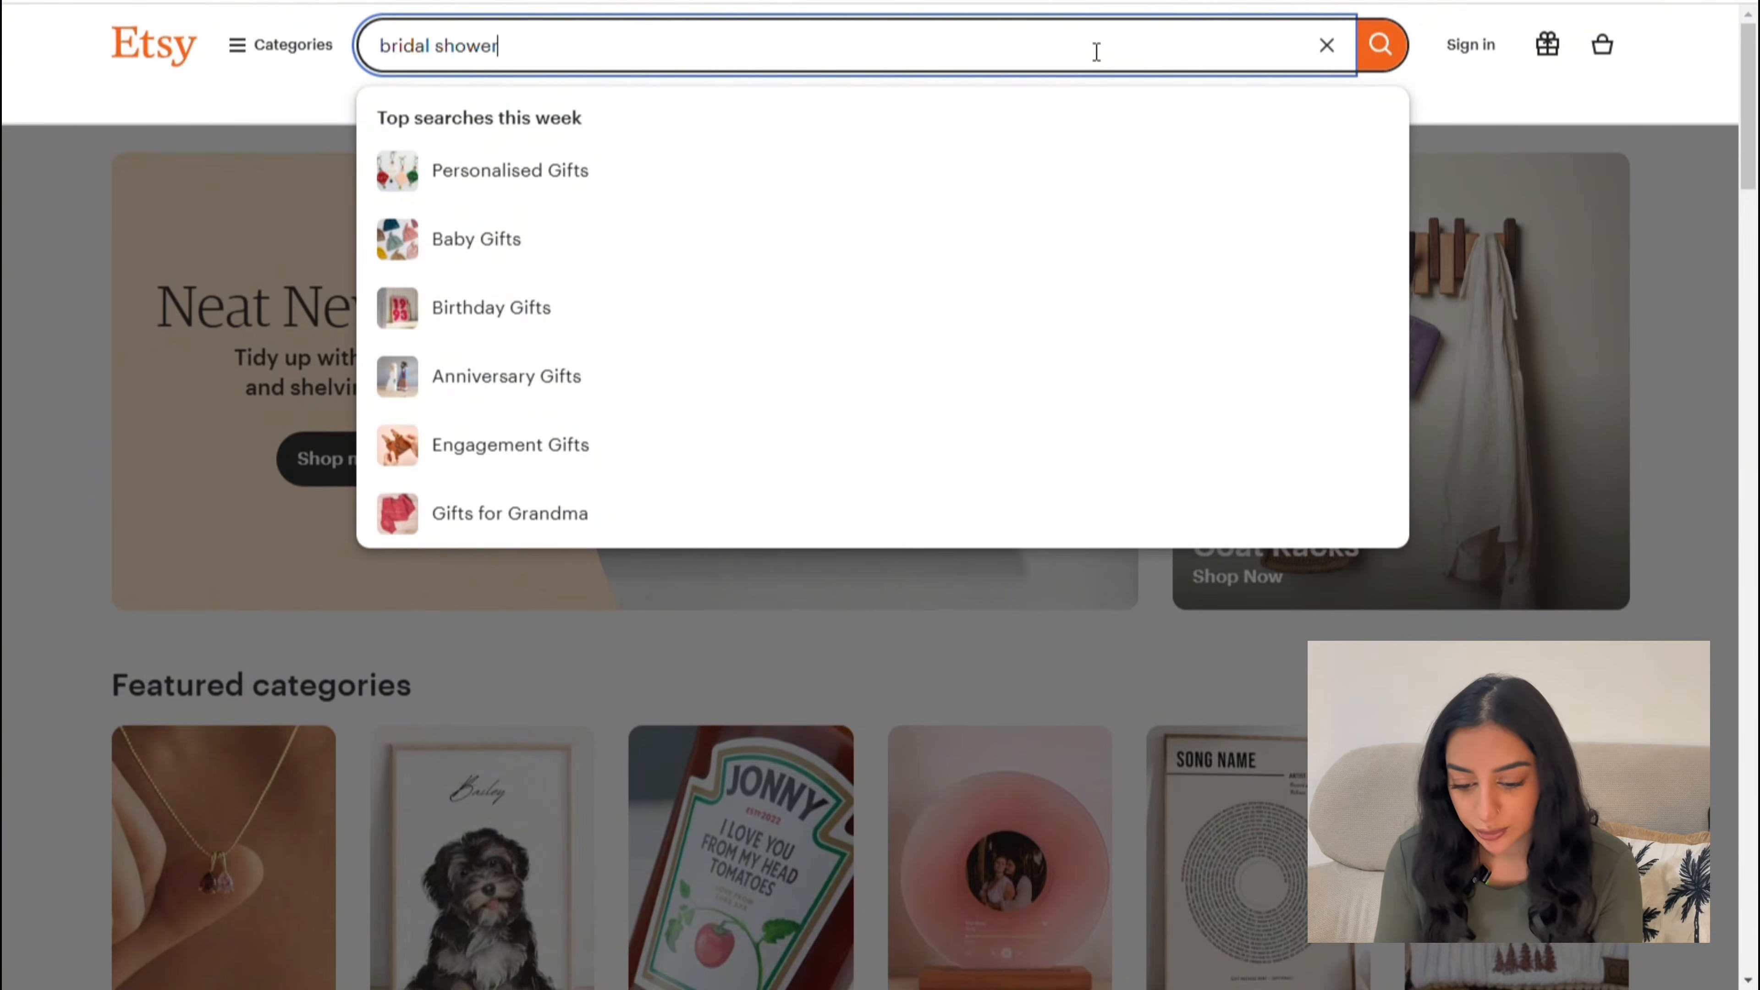
text( in)
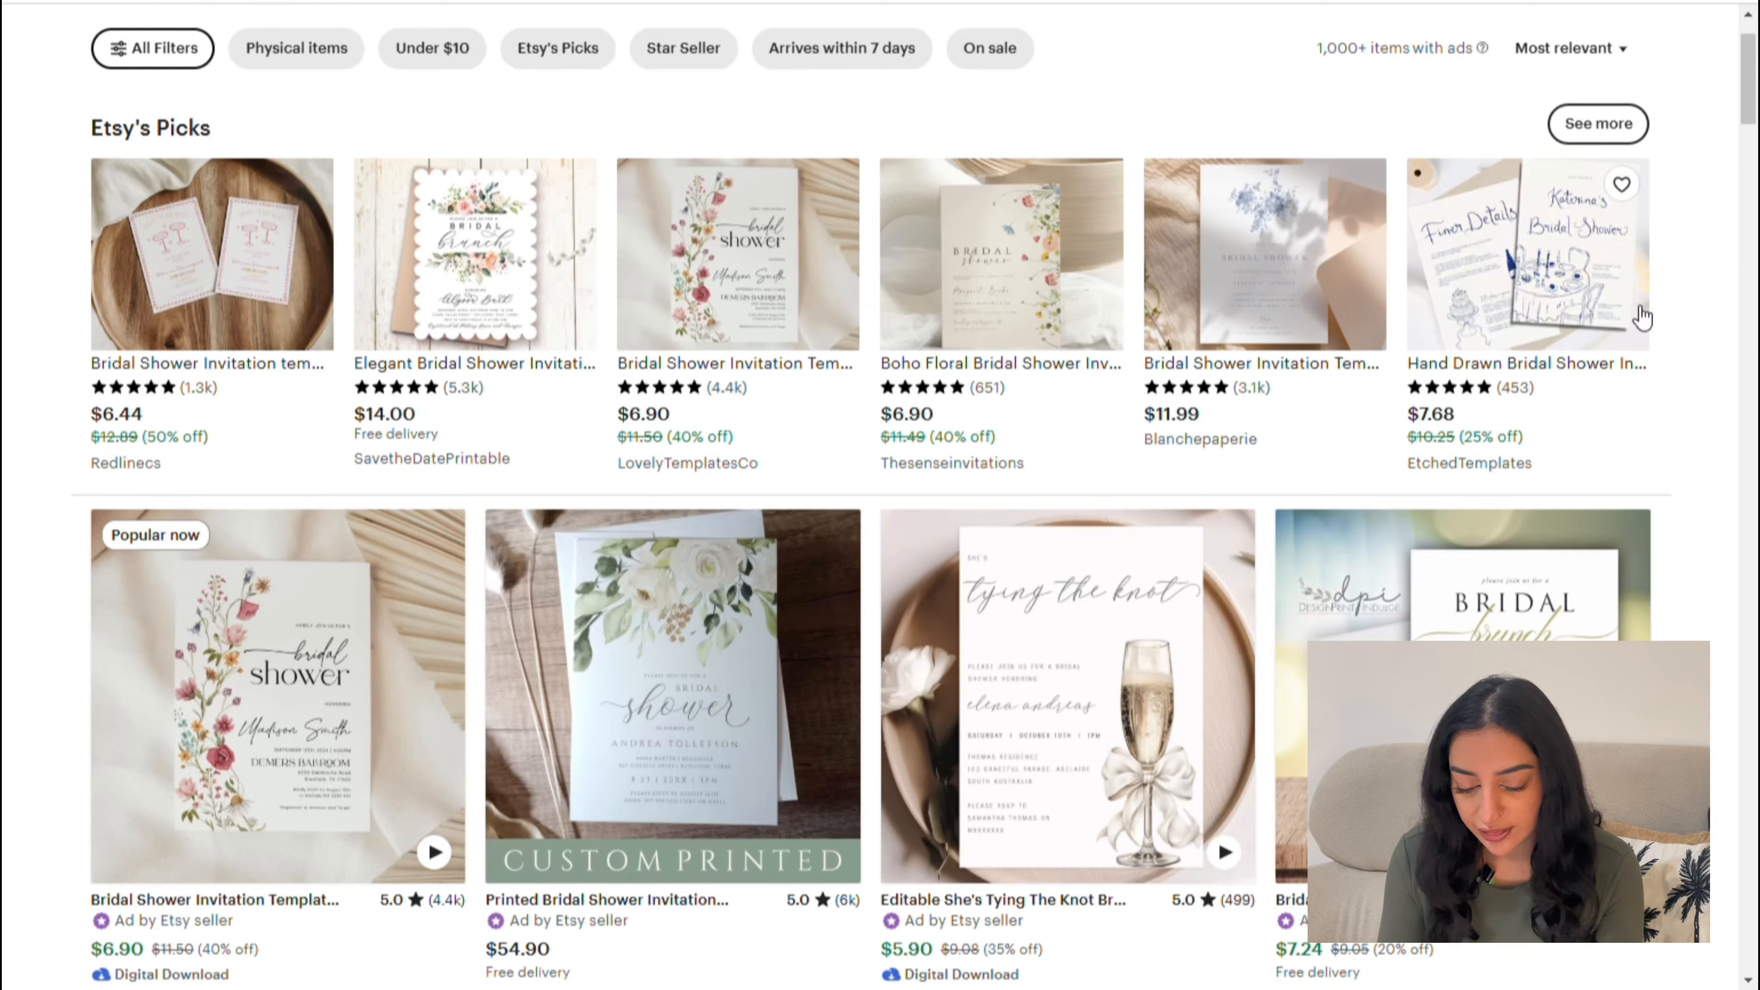
scroll(1693, 350, down, 2)
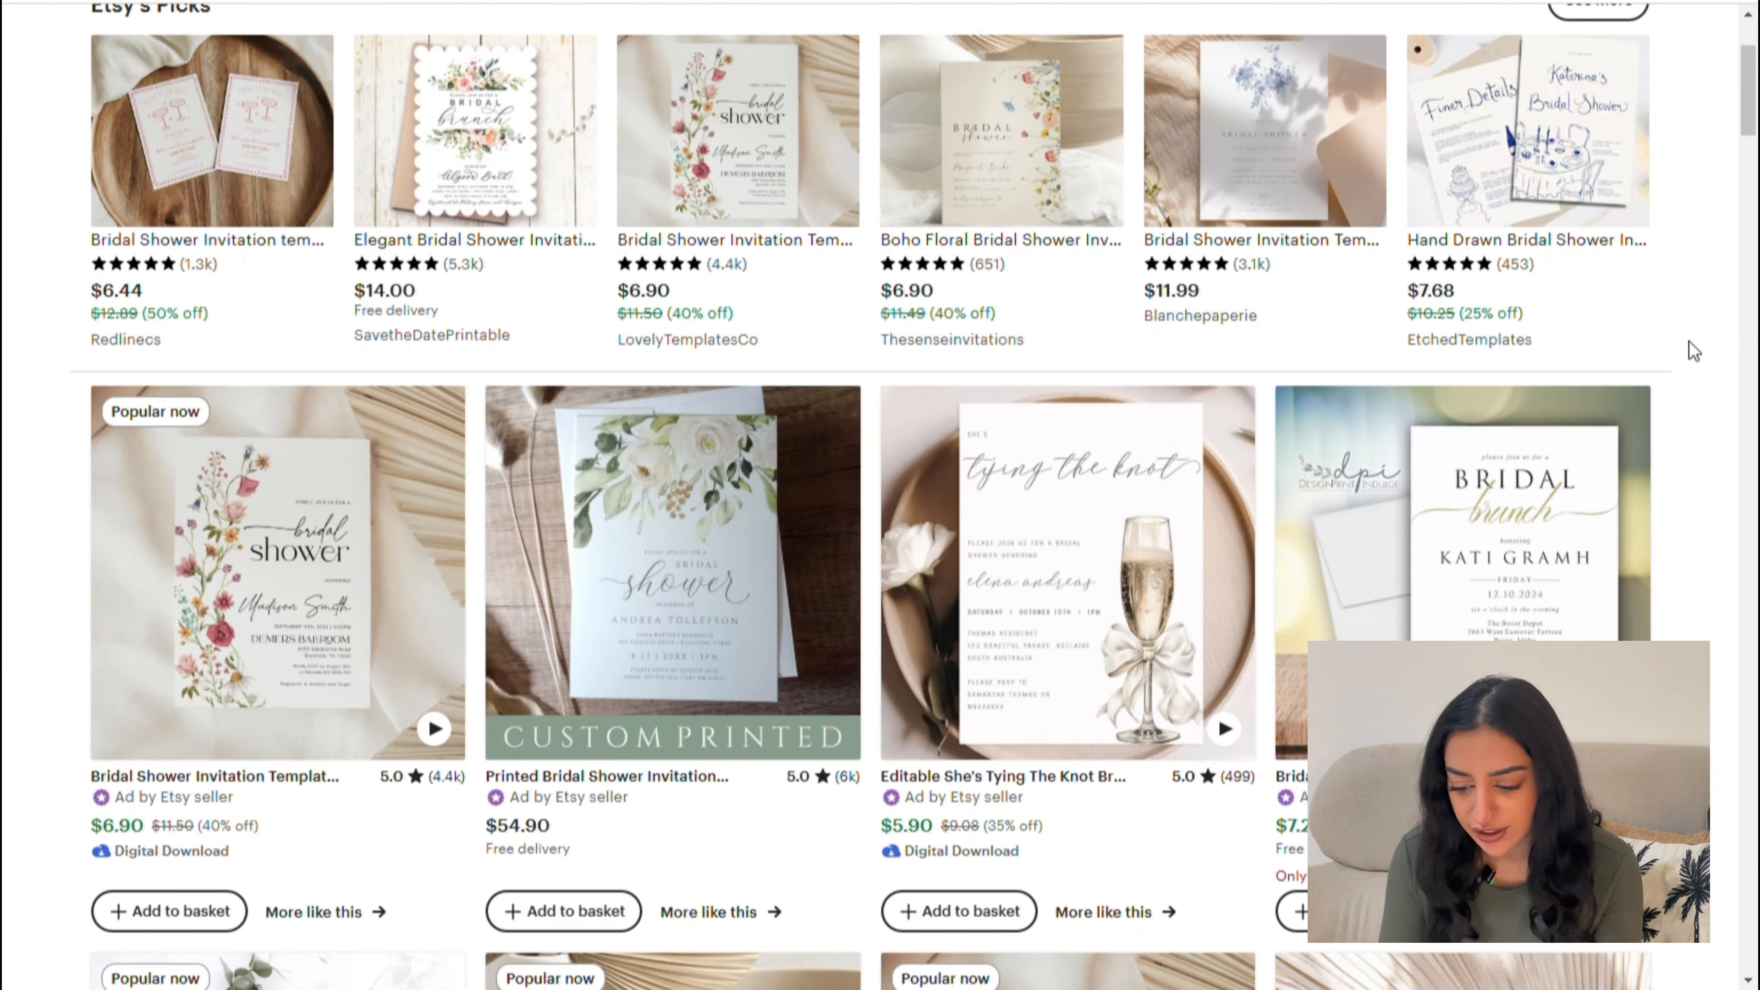
scroll(1693, 351, down, 5)
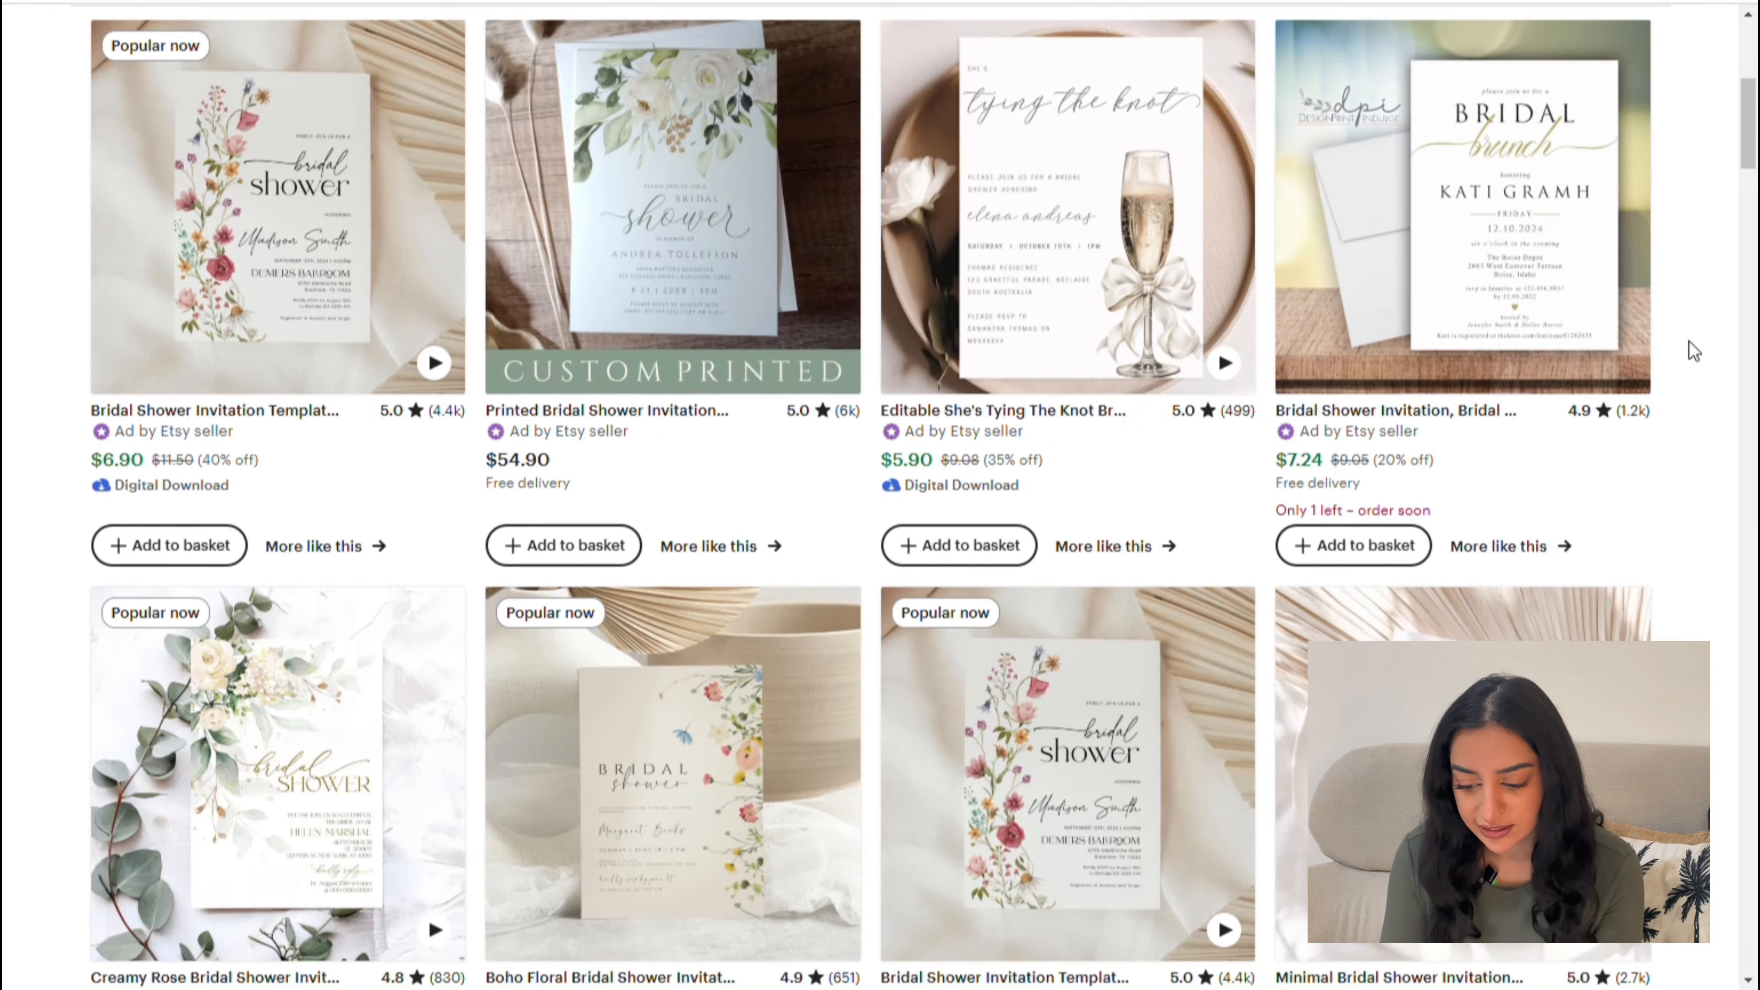
scroll(1693, 350, down, 10)
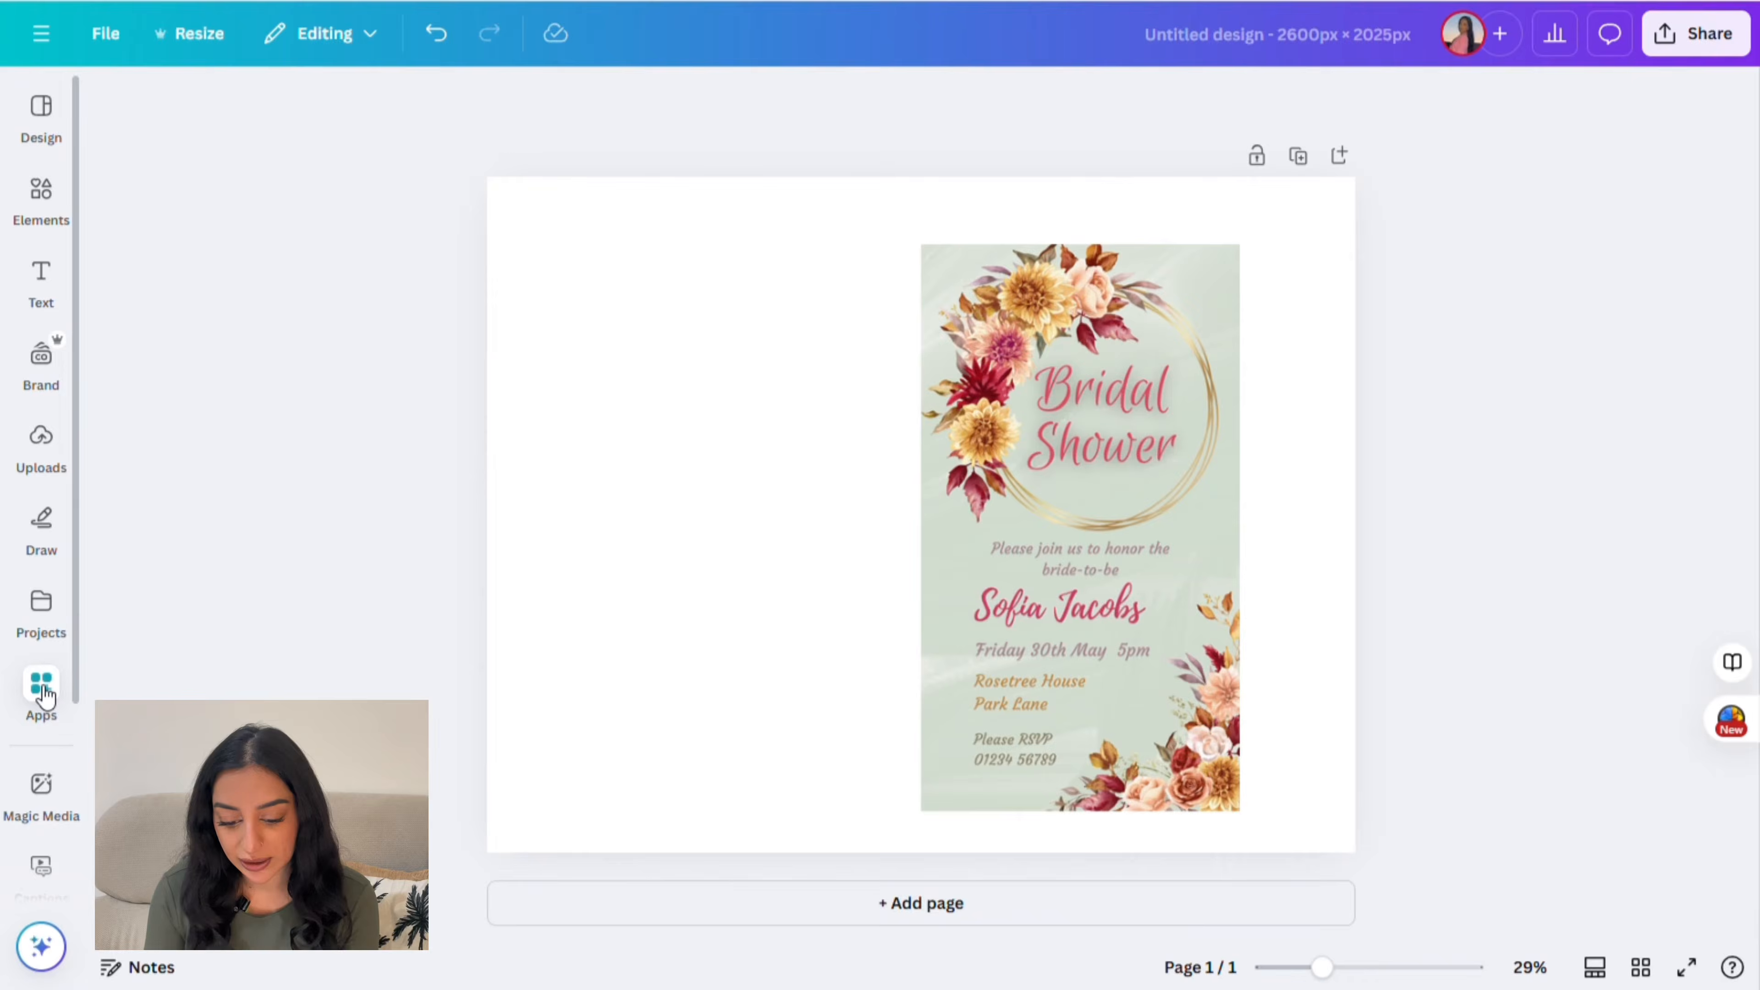
Step: Switch back to the Canva design, search the apps for "mockups" and open the Mockups app
click(42, 690)
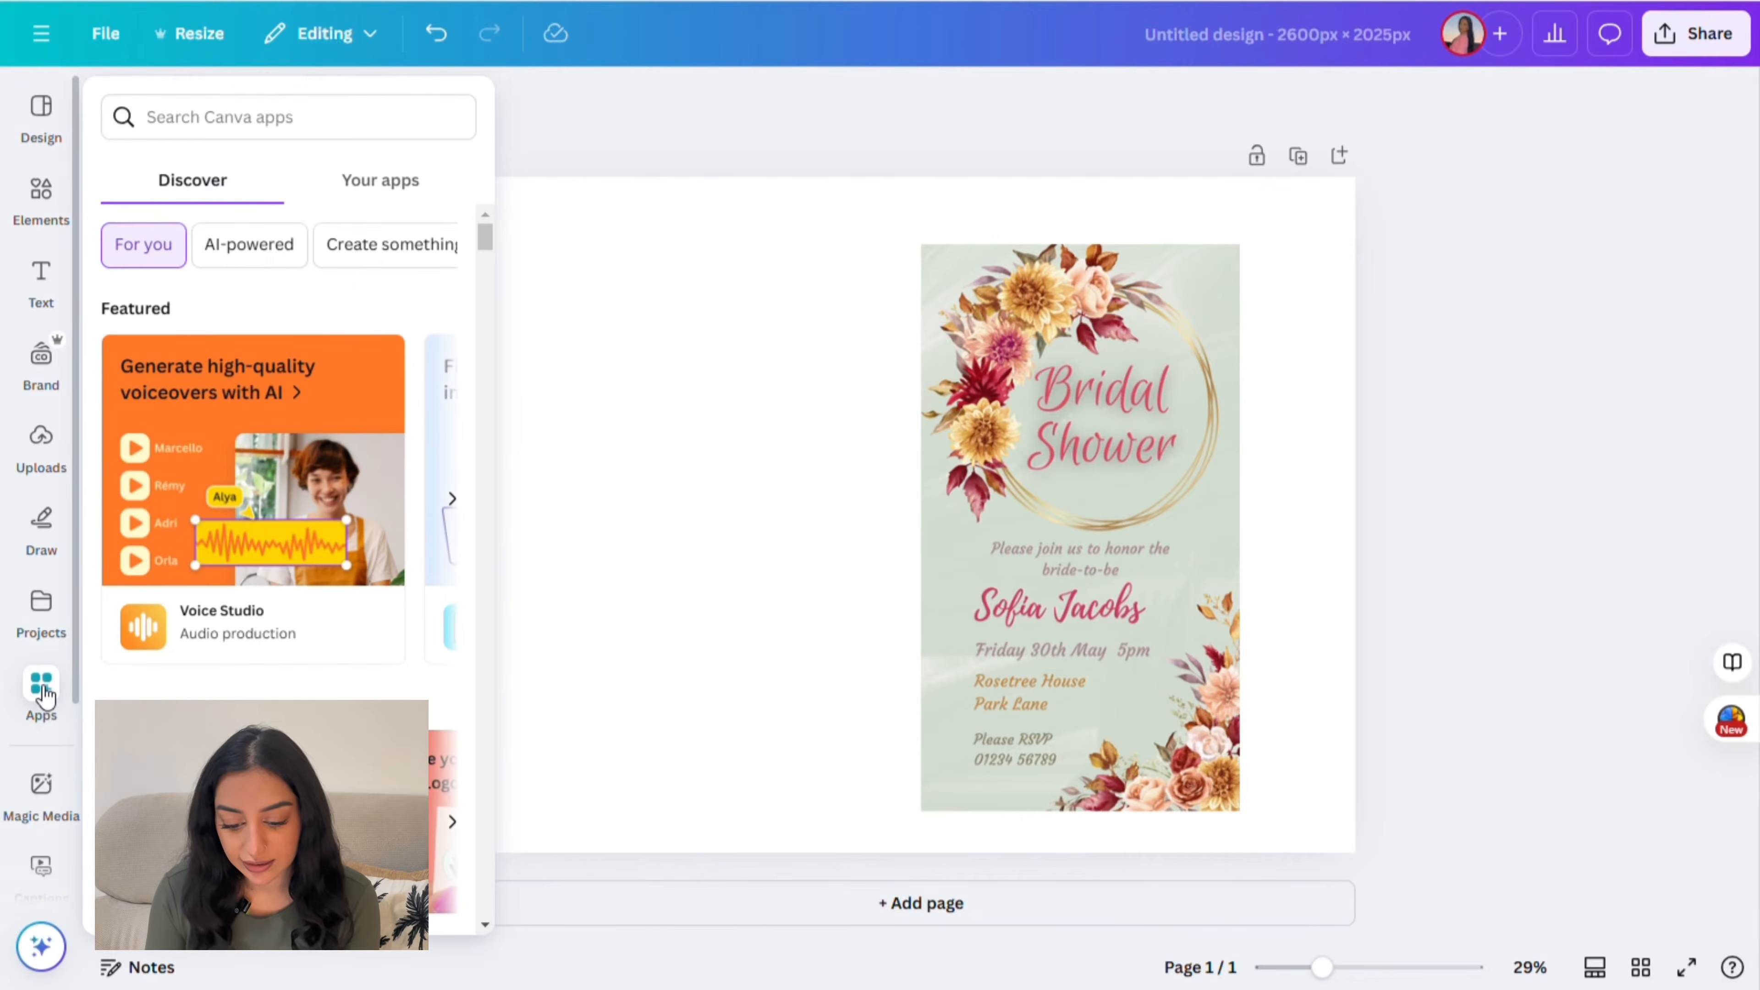
click(261, 127)
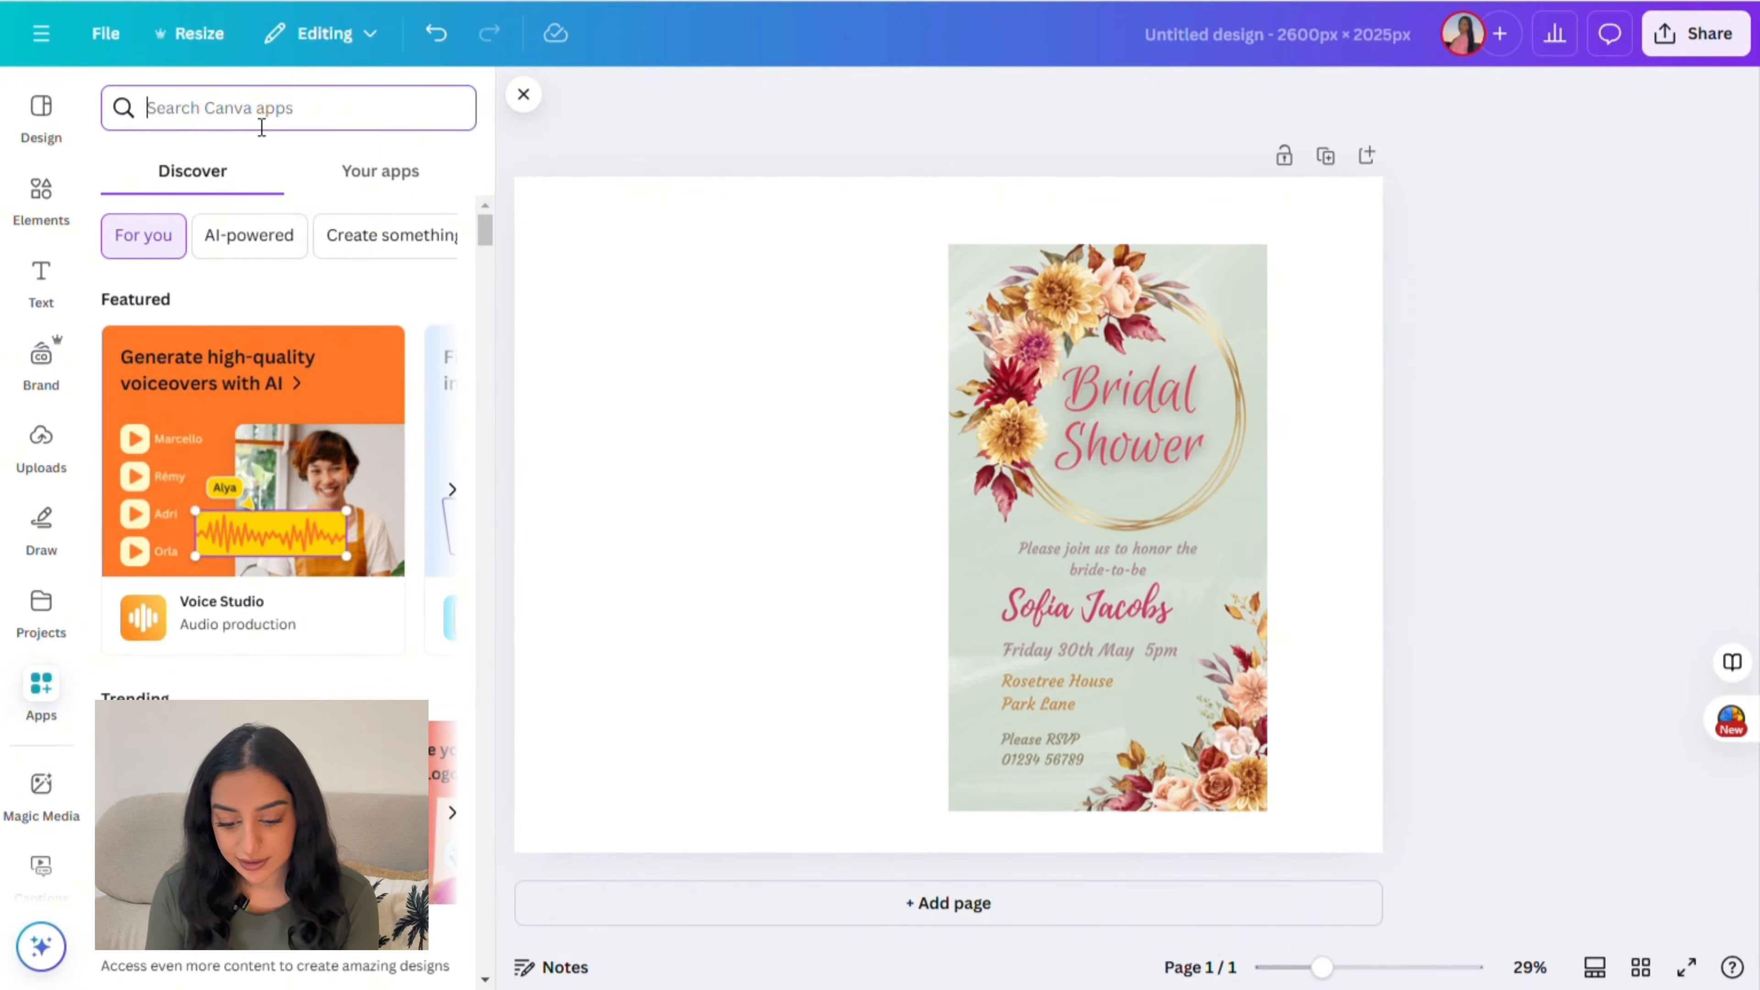
text(mockups)
key(Return)
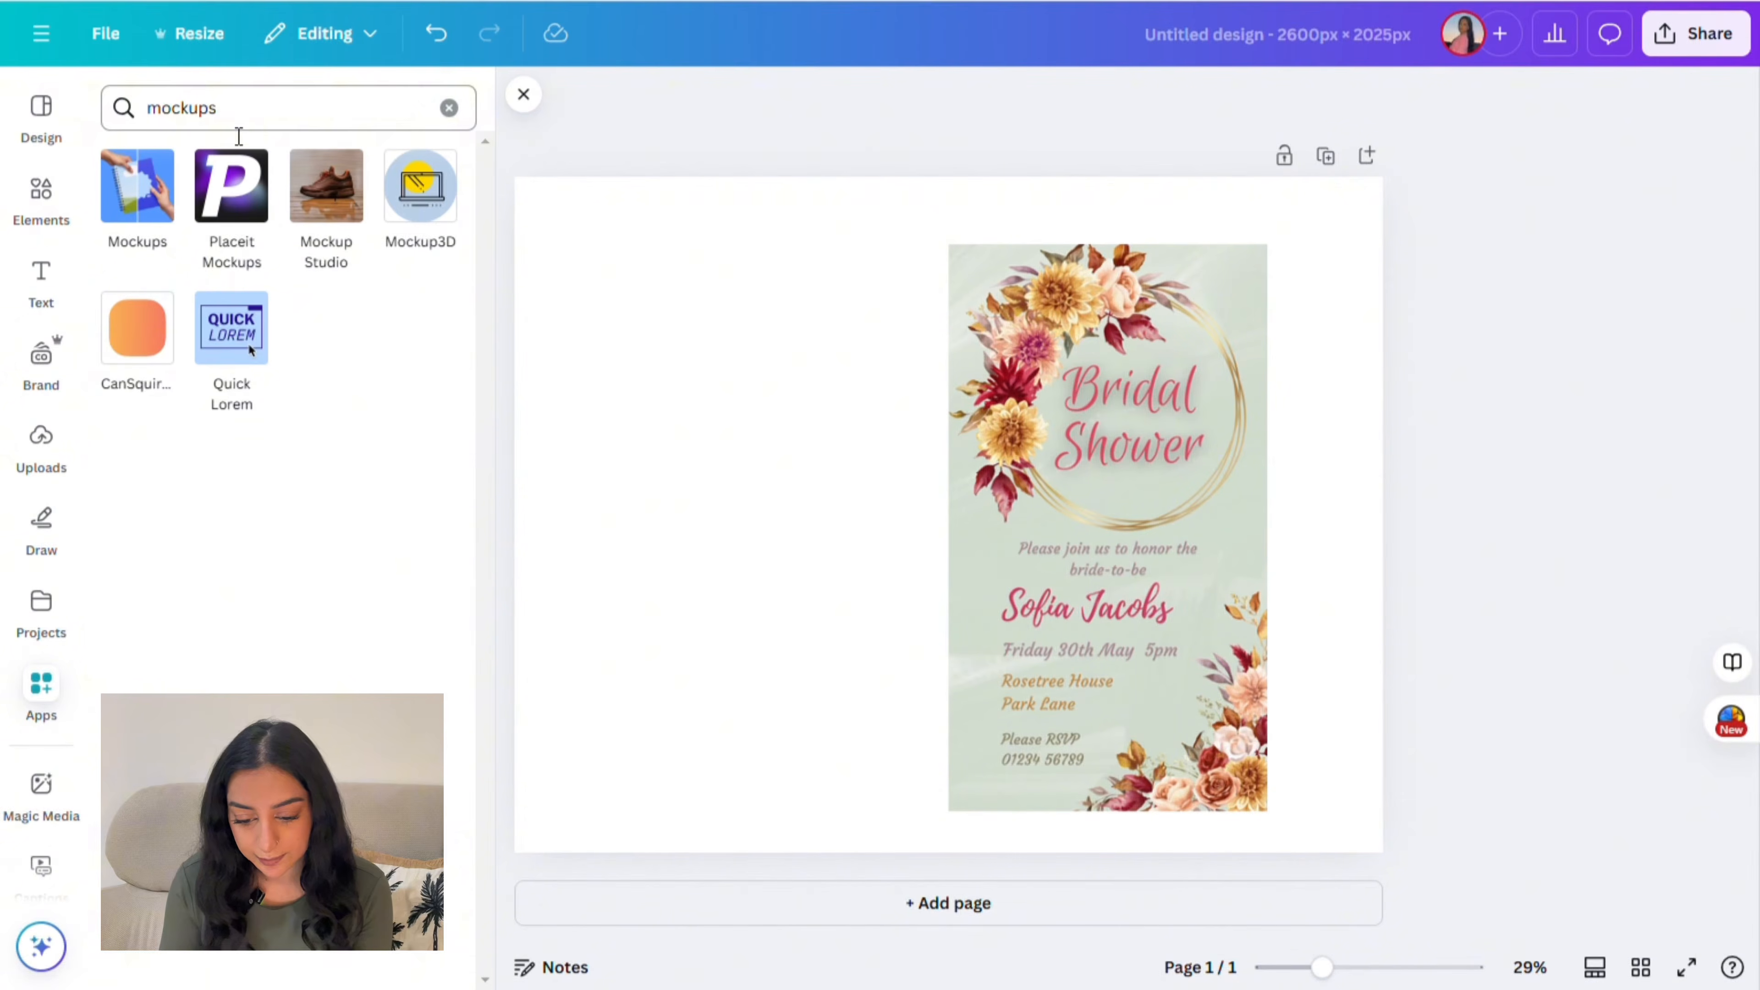
click(153, 201)
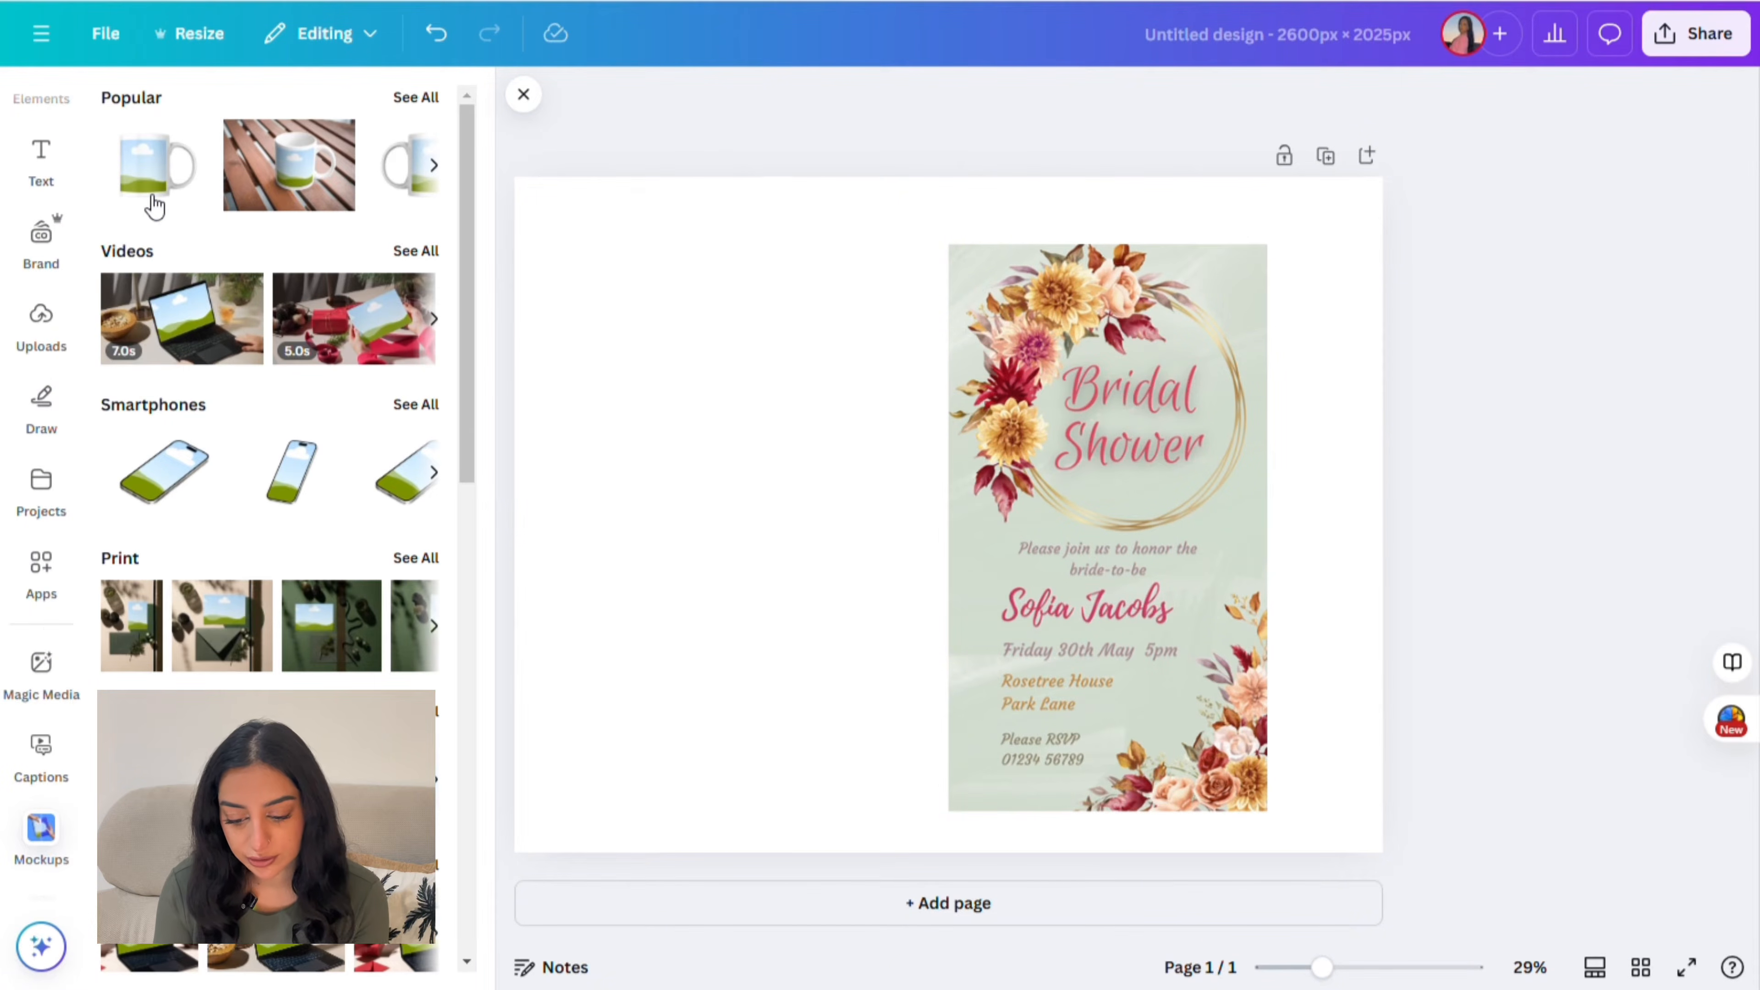
Step: Add an upright front-facing smartphone mockup, enlarge it and place it on the empty left half of the page
click(415, 405)
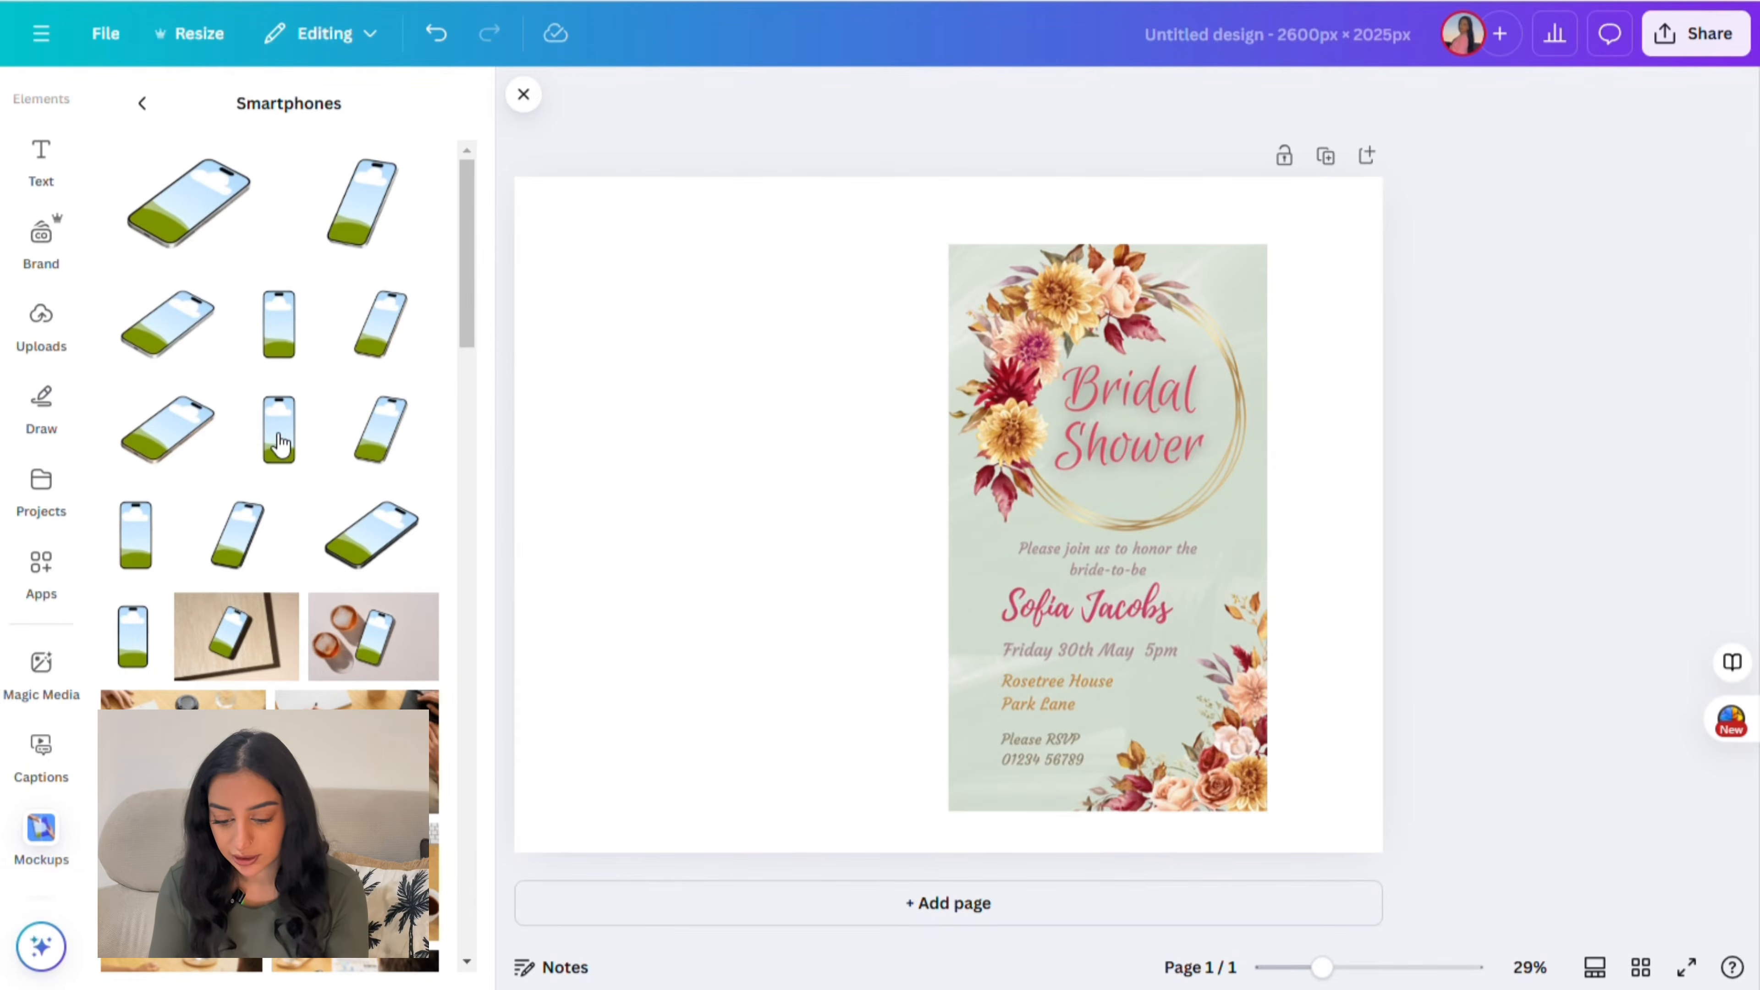
click(280, 444)
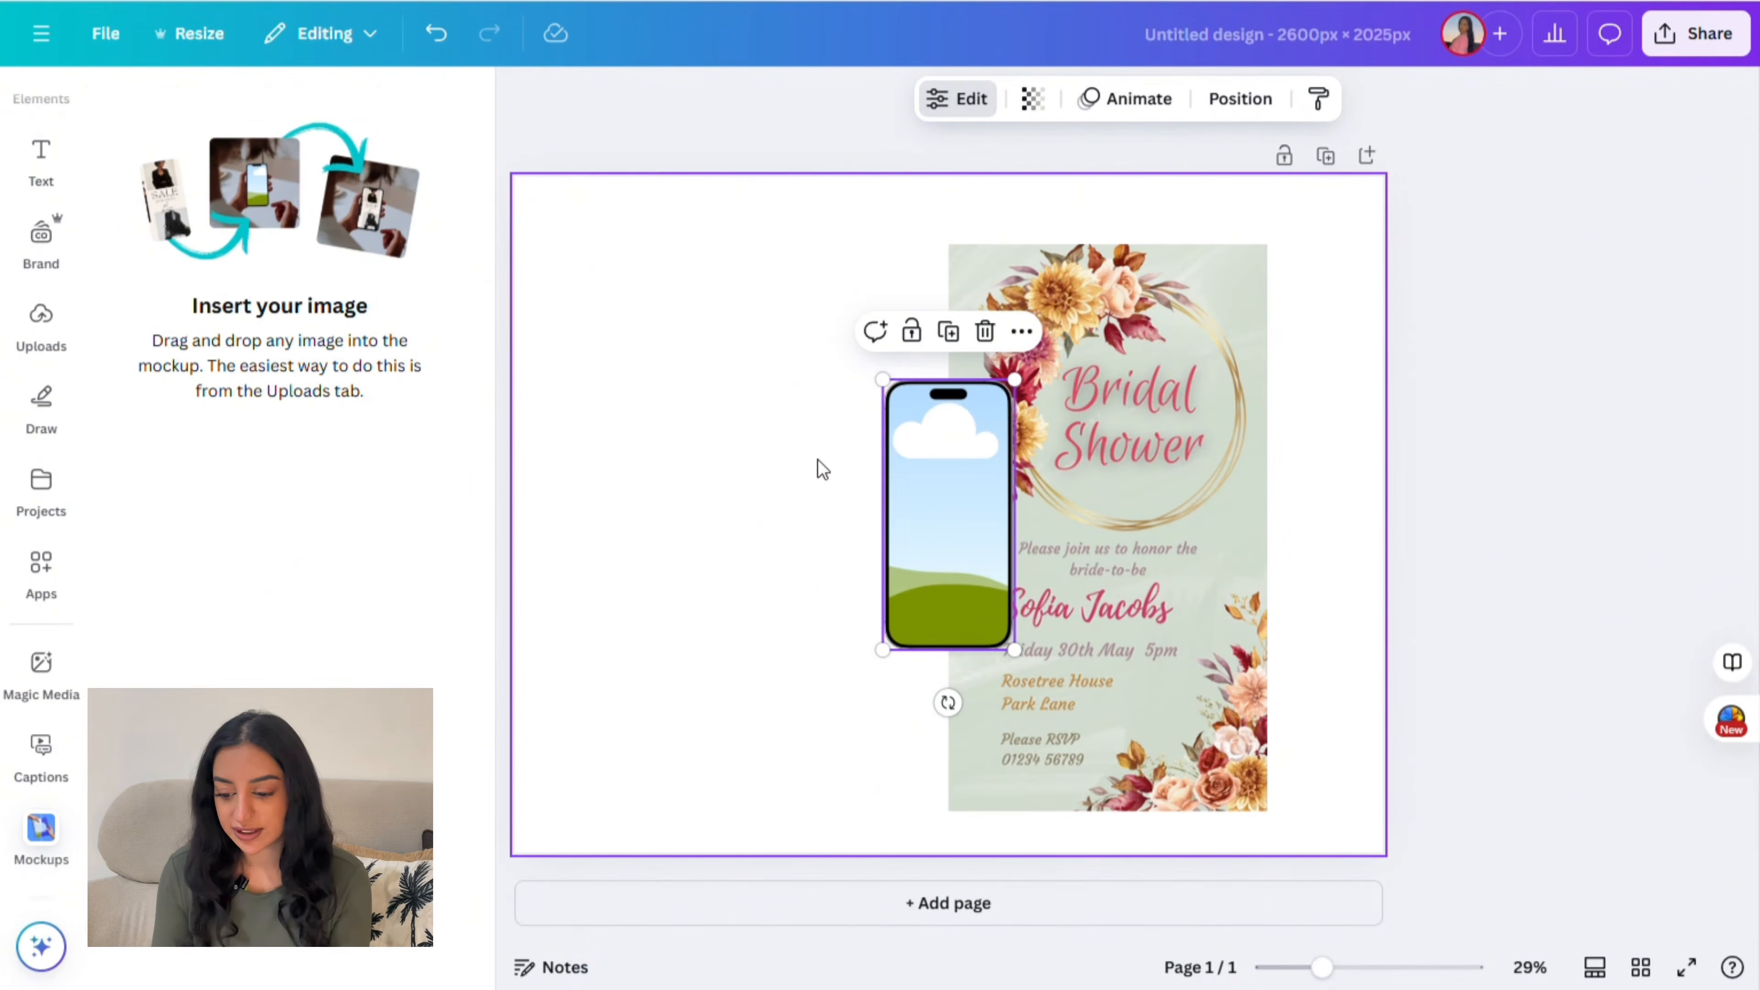
drag(892, 392, 562, 266)
drag(899, 305, 733, 418)
Step: Fill the phone mockup's screen with a duplicate of the invitation image and adjust the mockup beside the original
click(1108, 457)
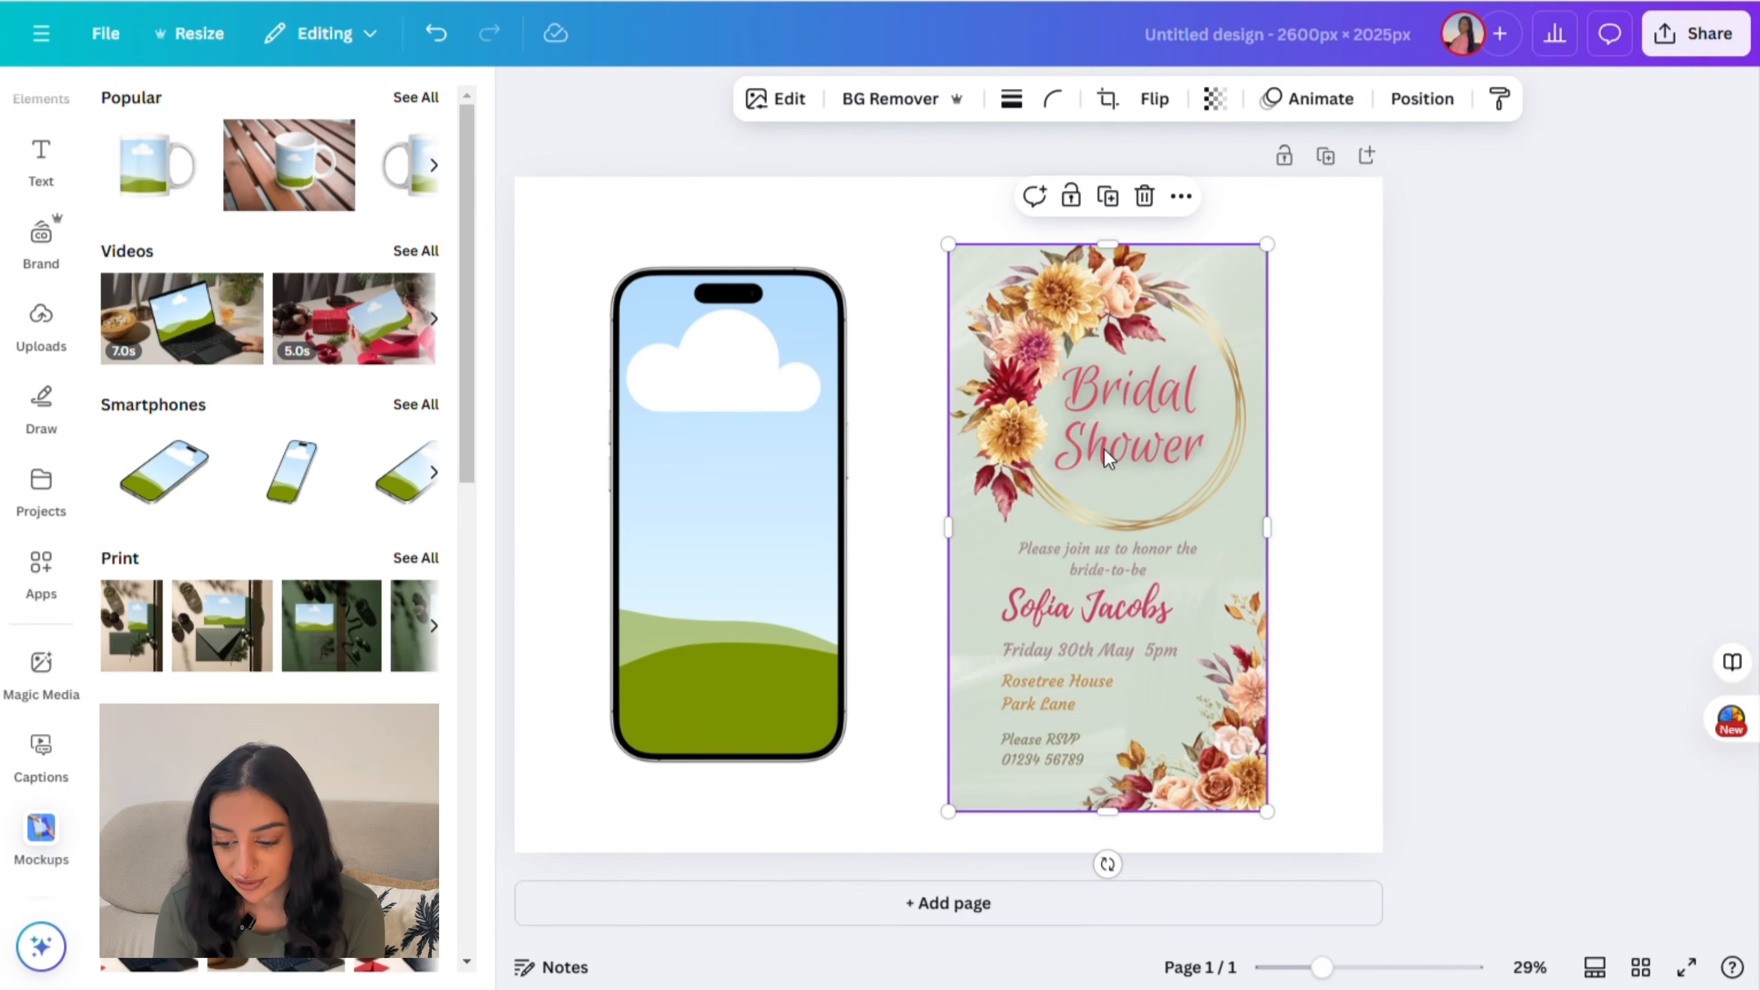
click(1109, 197)
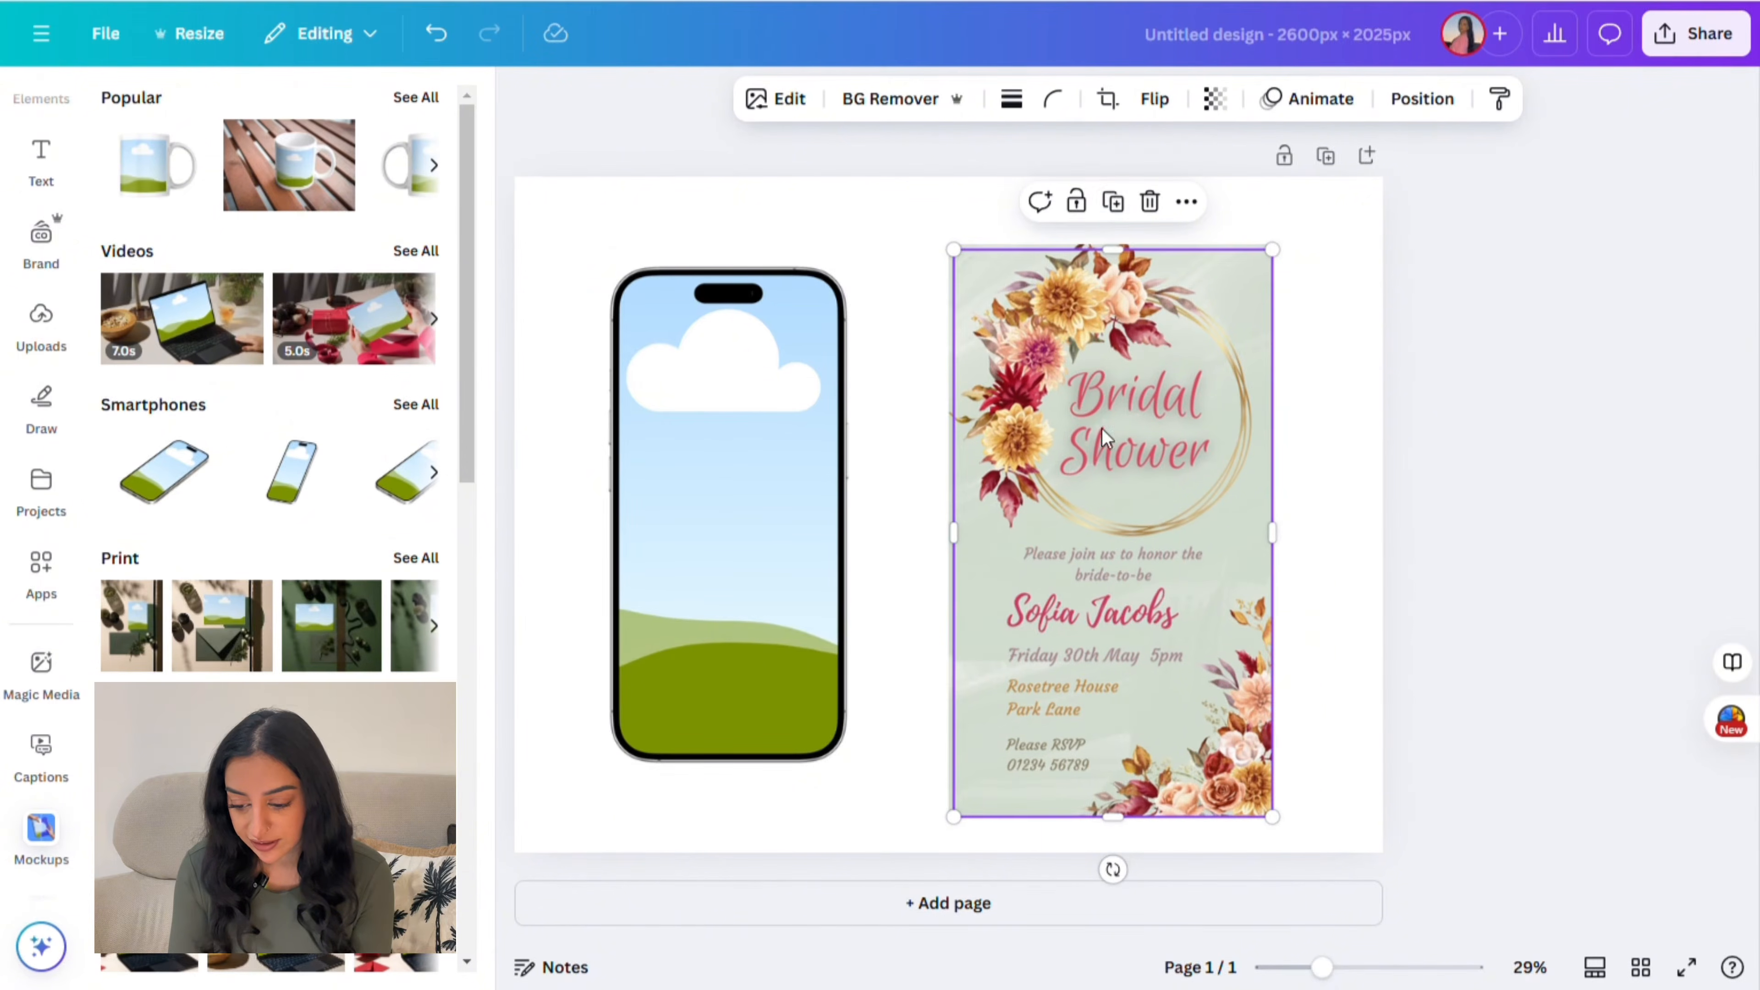
drag(1104, 437, 727, 482)
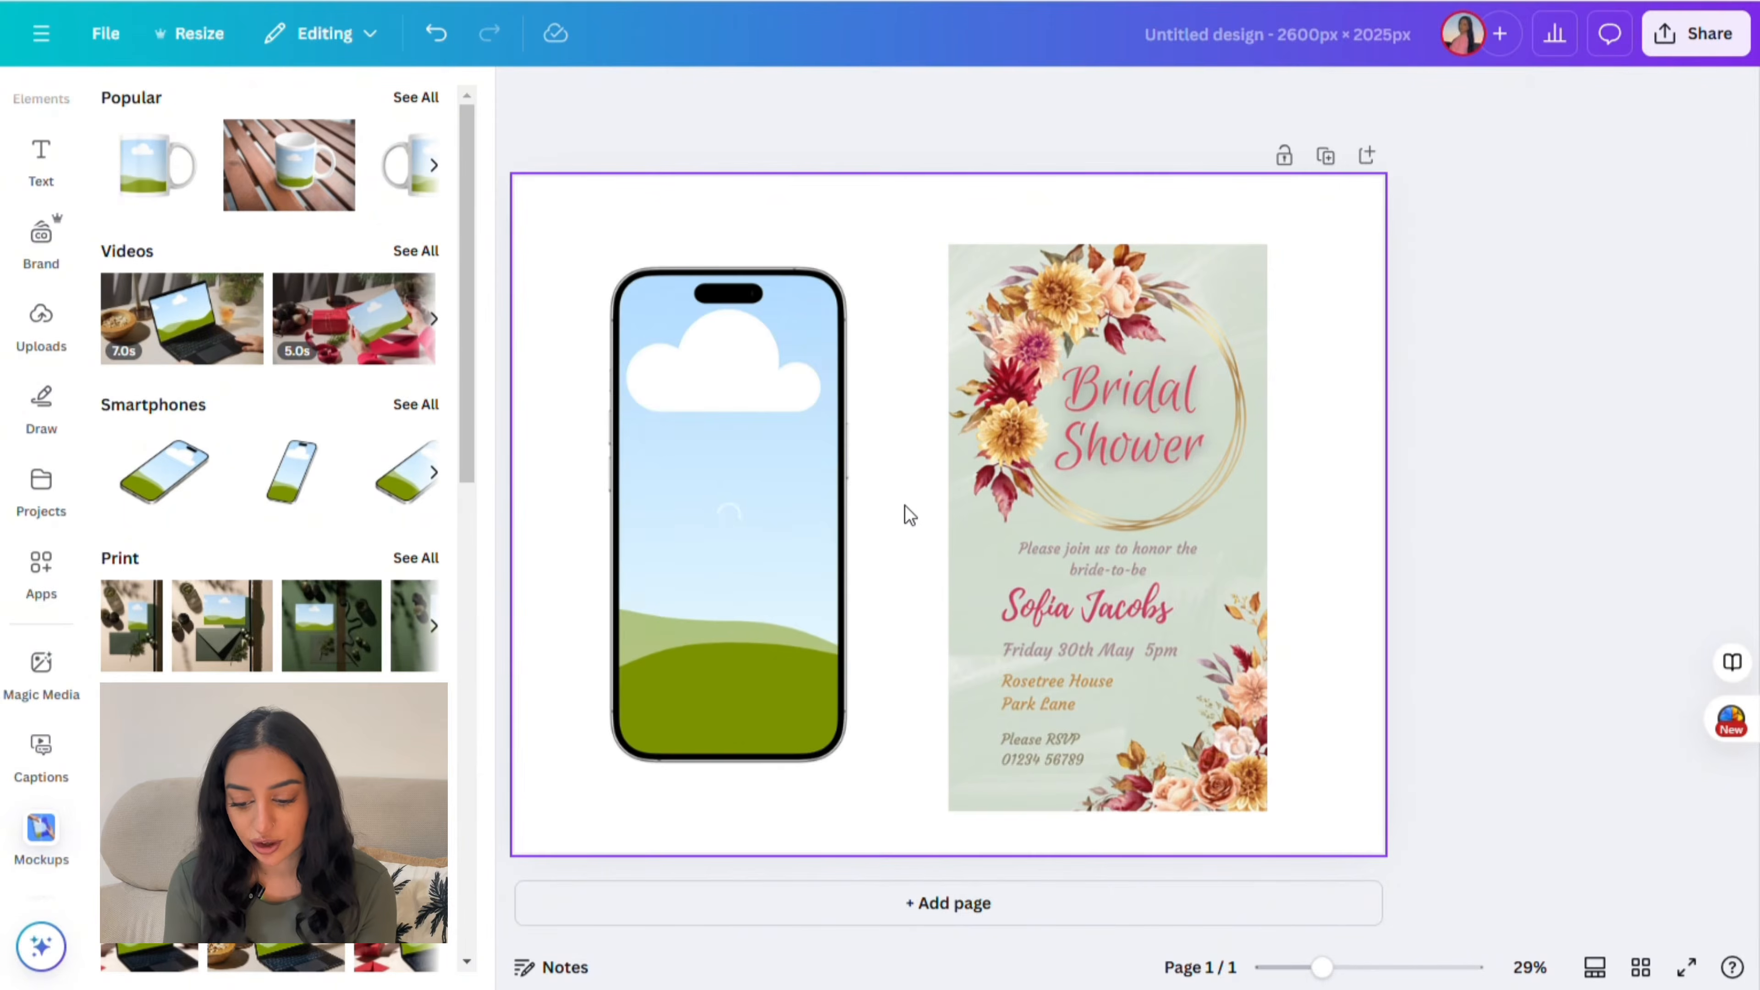
drag(797, 350, 812, 405)
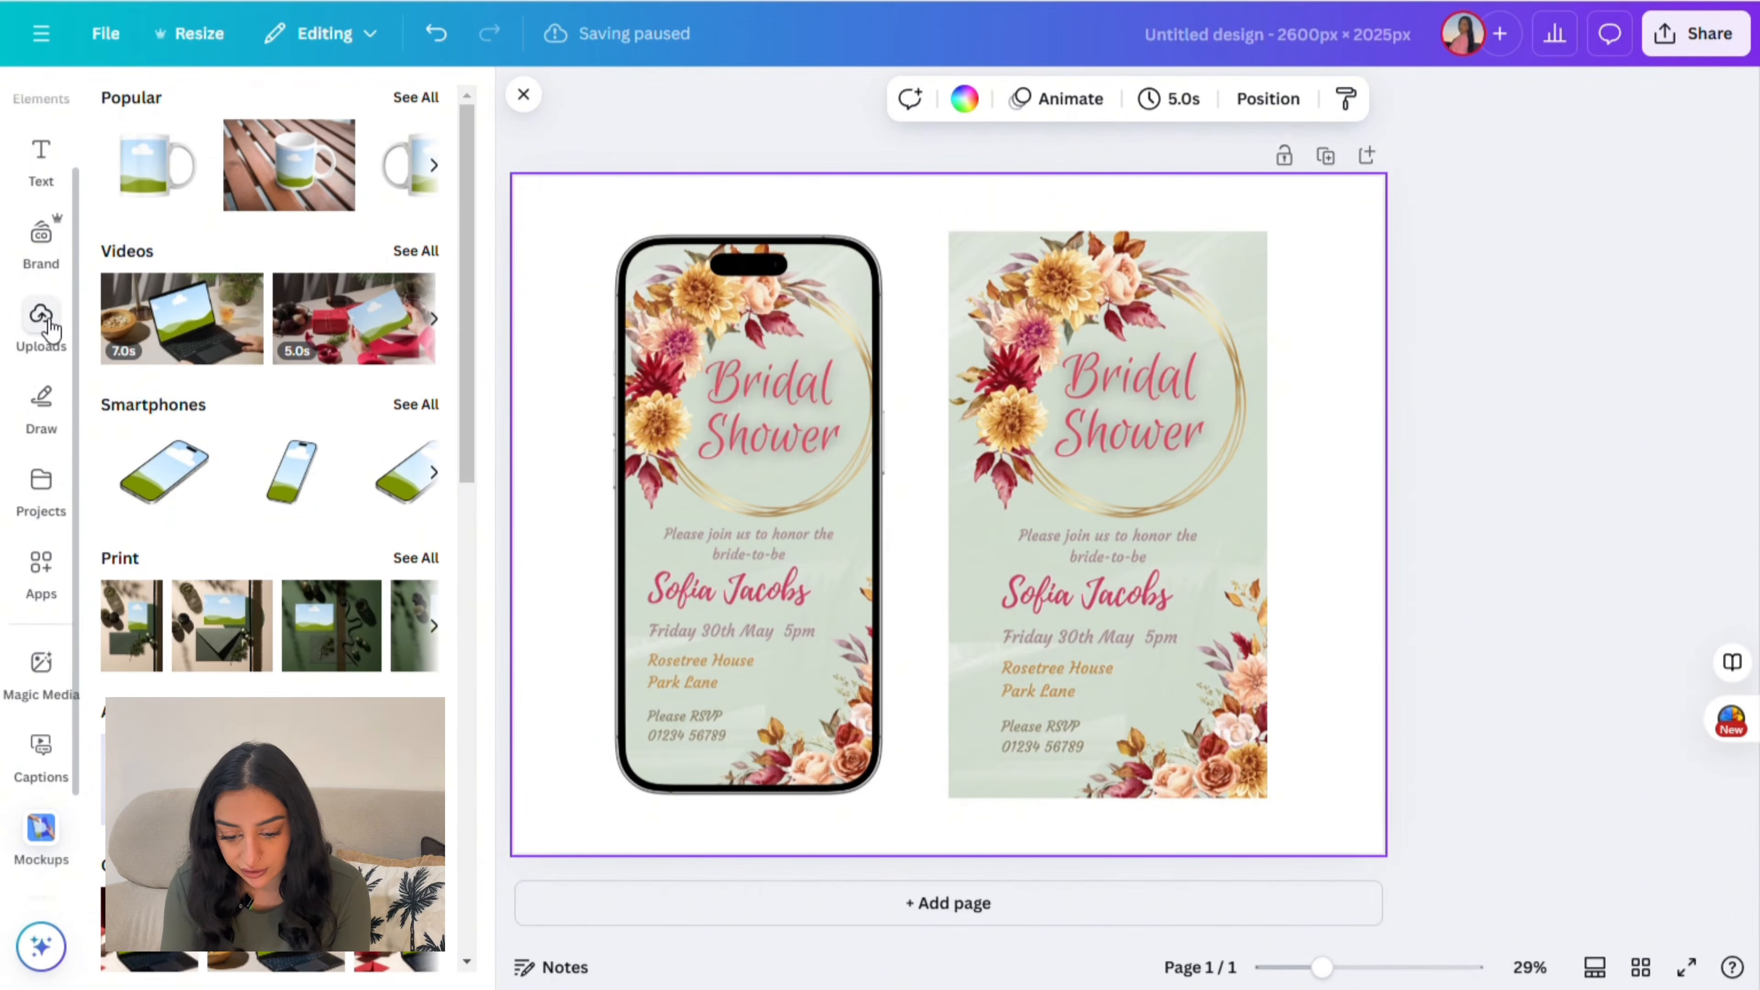
Step: Search the elements for "bridal floral background" and browse the photo results
scroll(52, 326, up, 2)
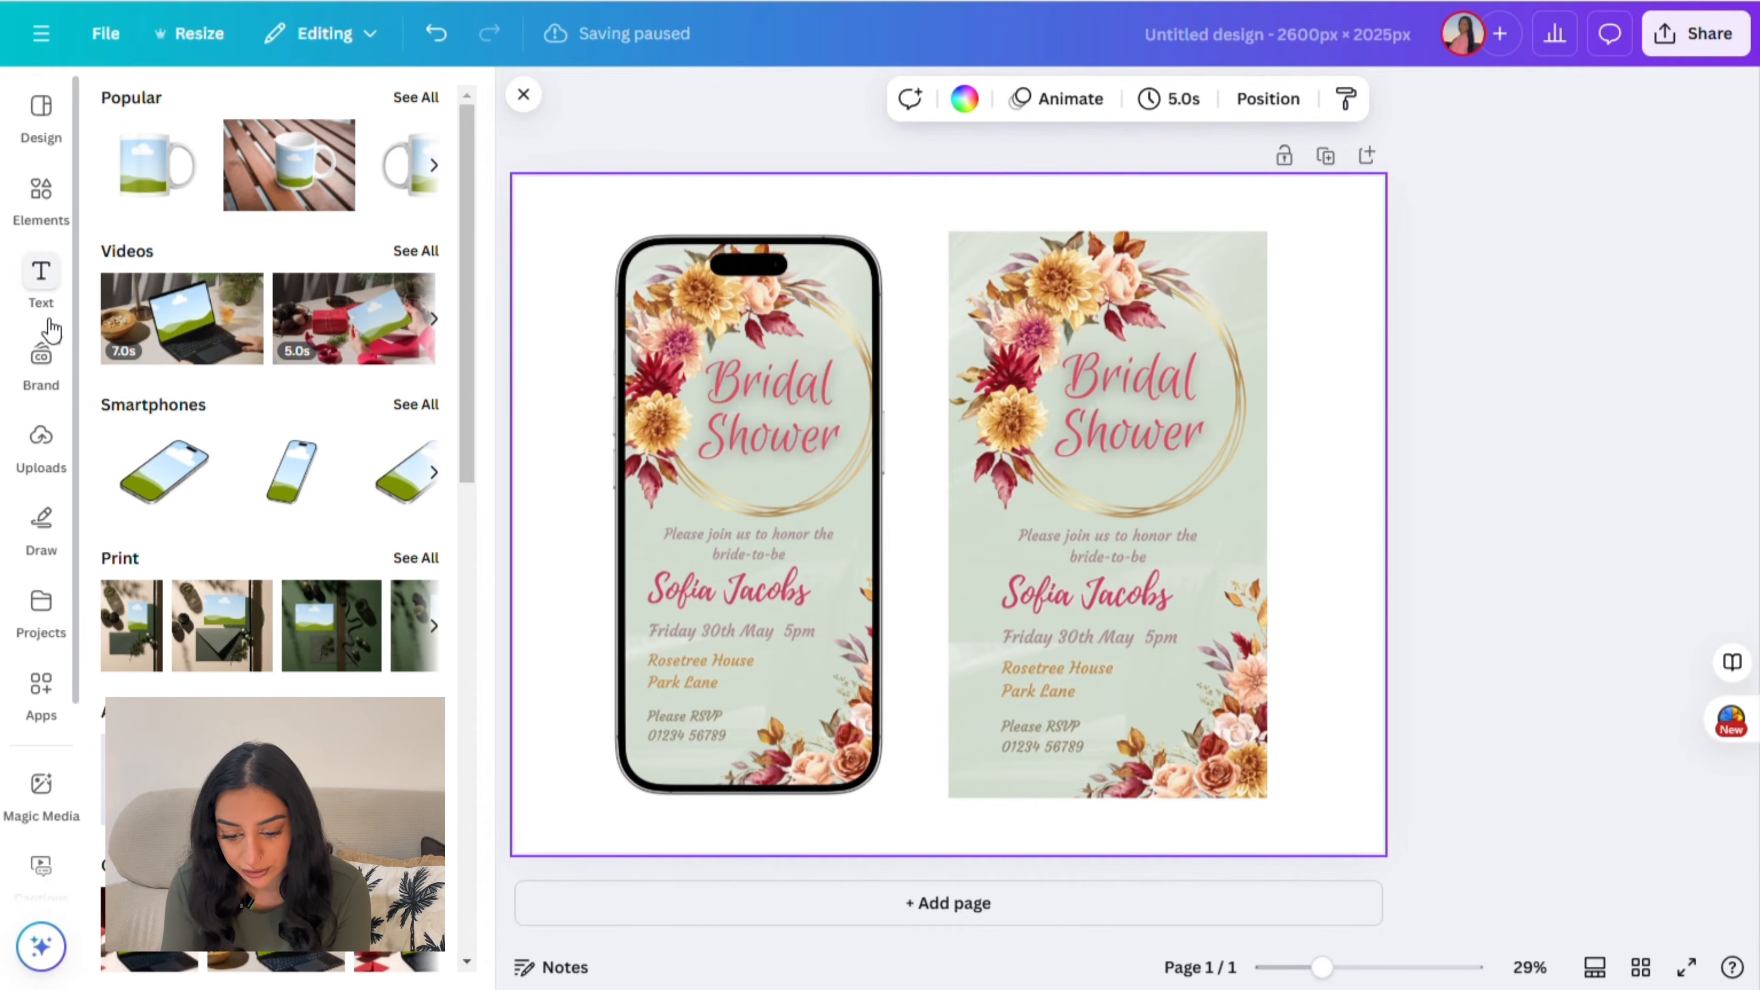
click(43, 196)
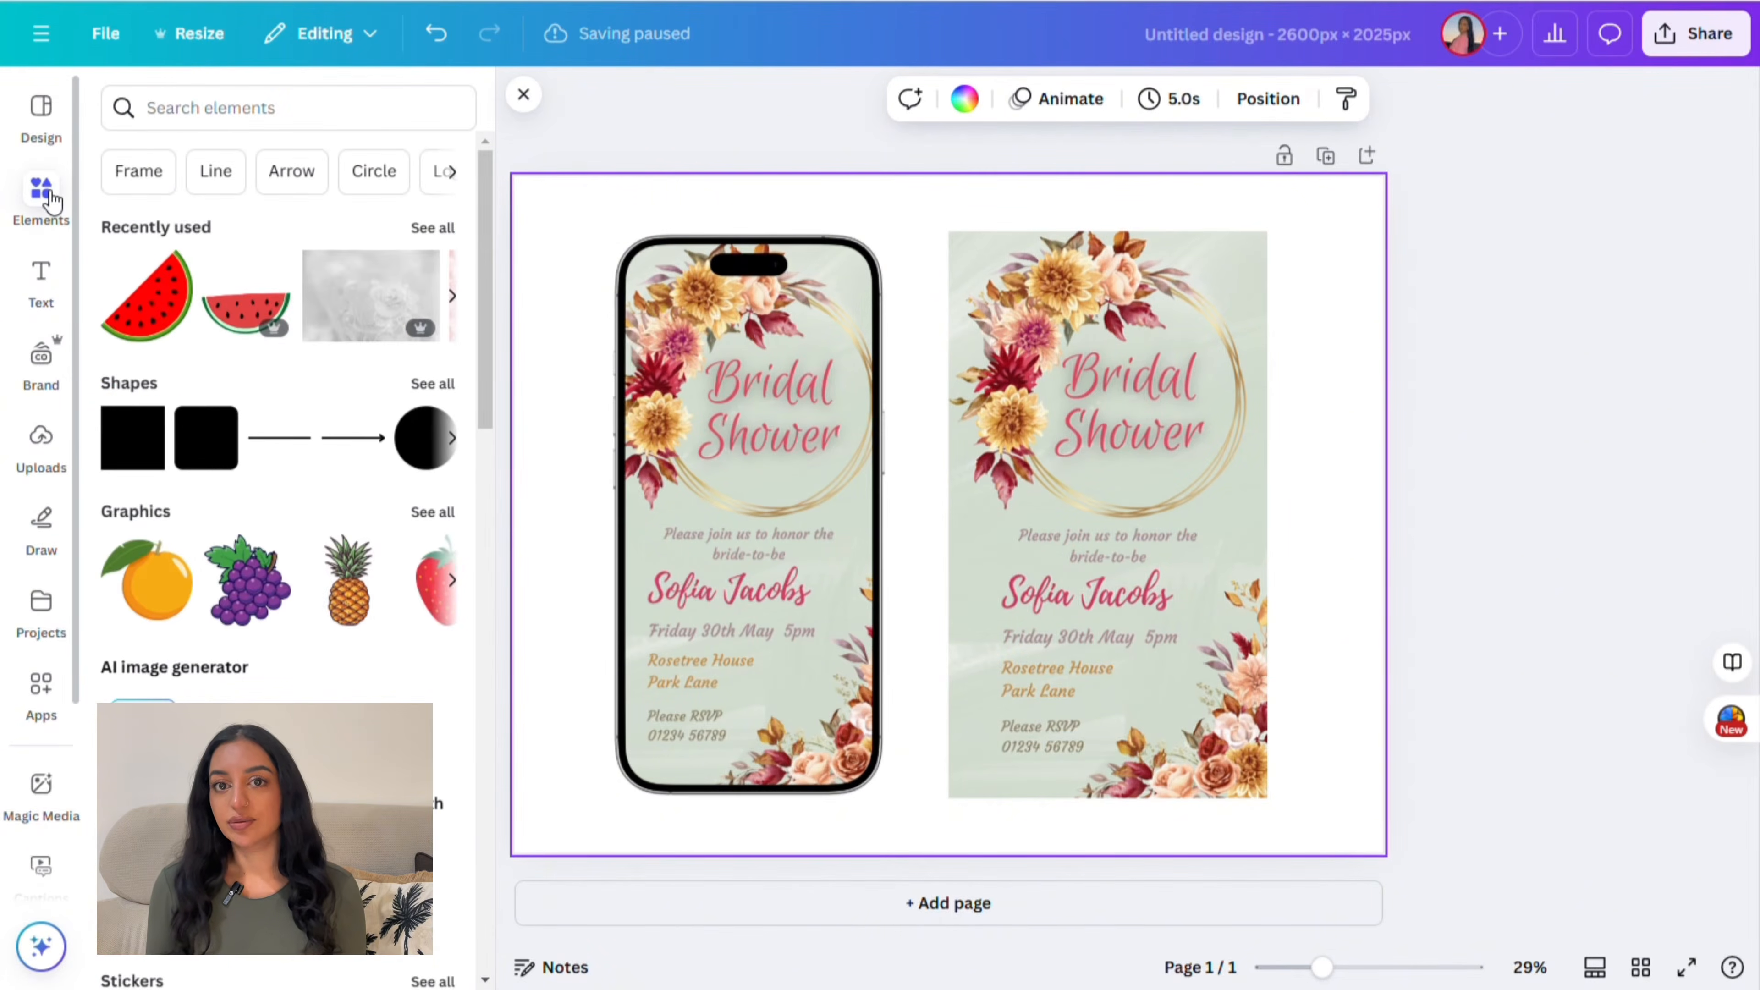
click(312, 111)
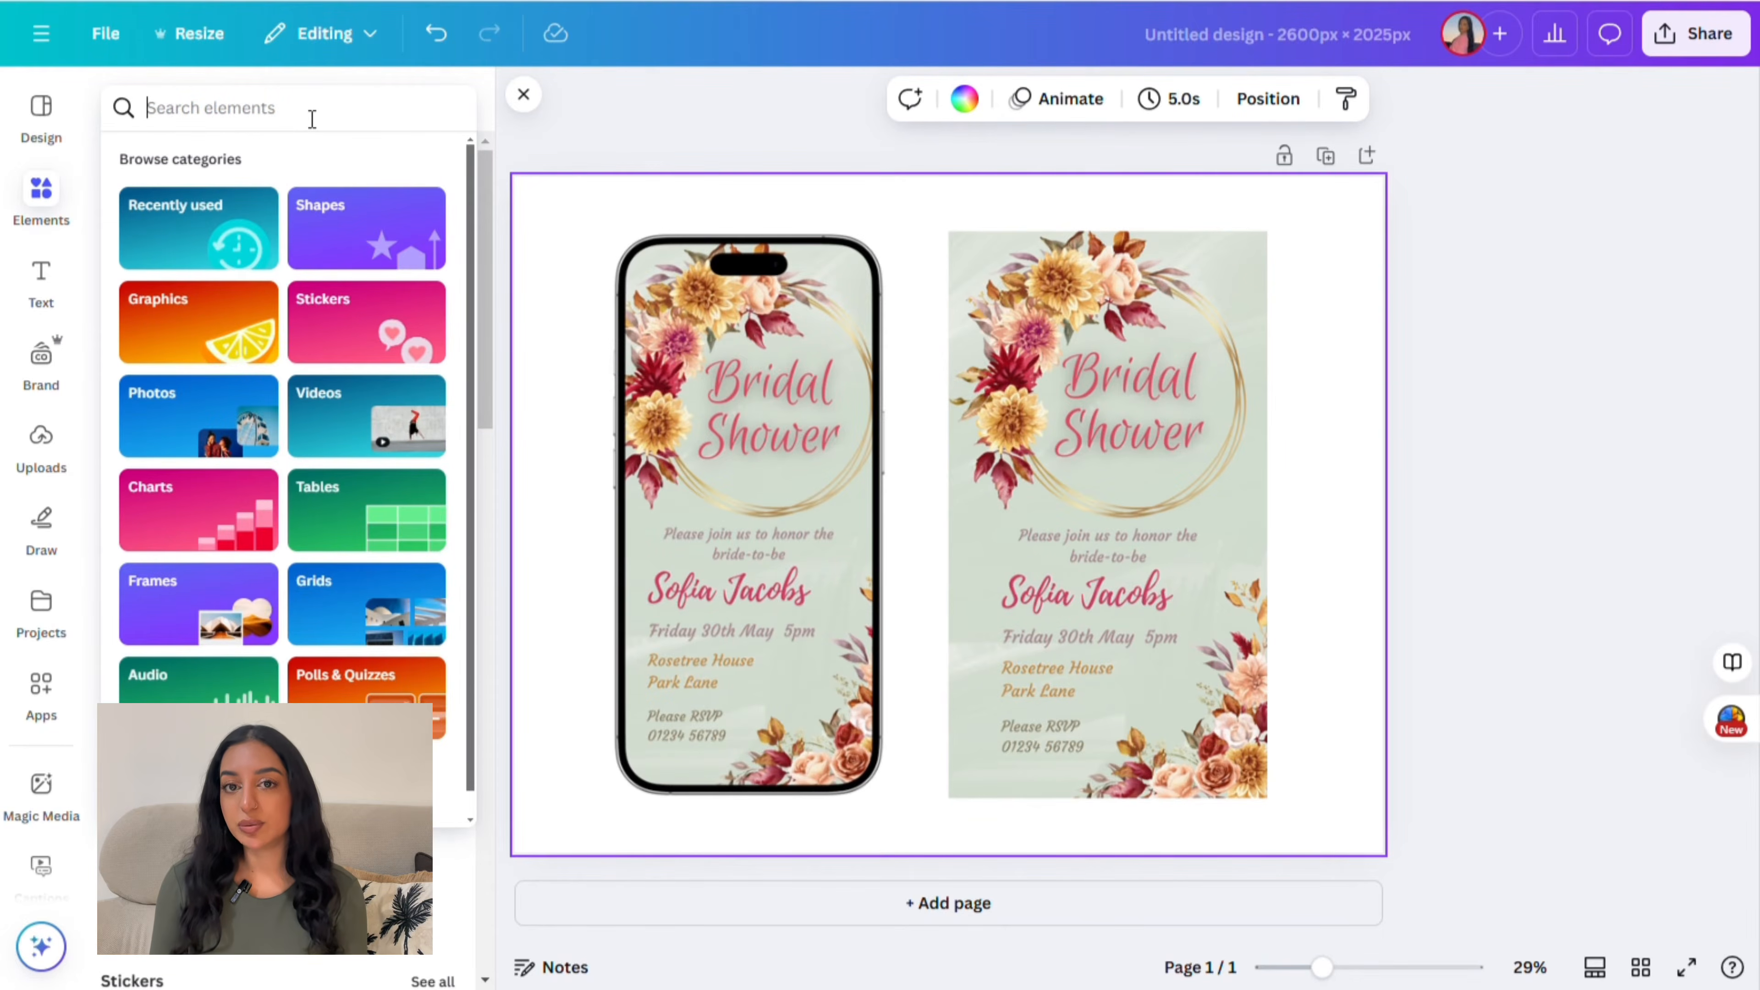
text(bridal floral background)
key(Return)
click(176, 161)
scroll(295, 546, down, 3)
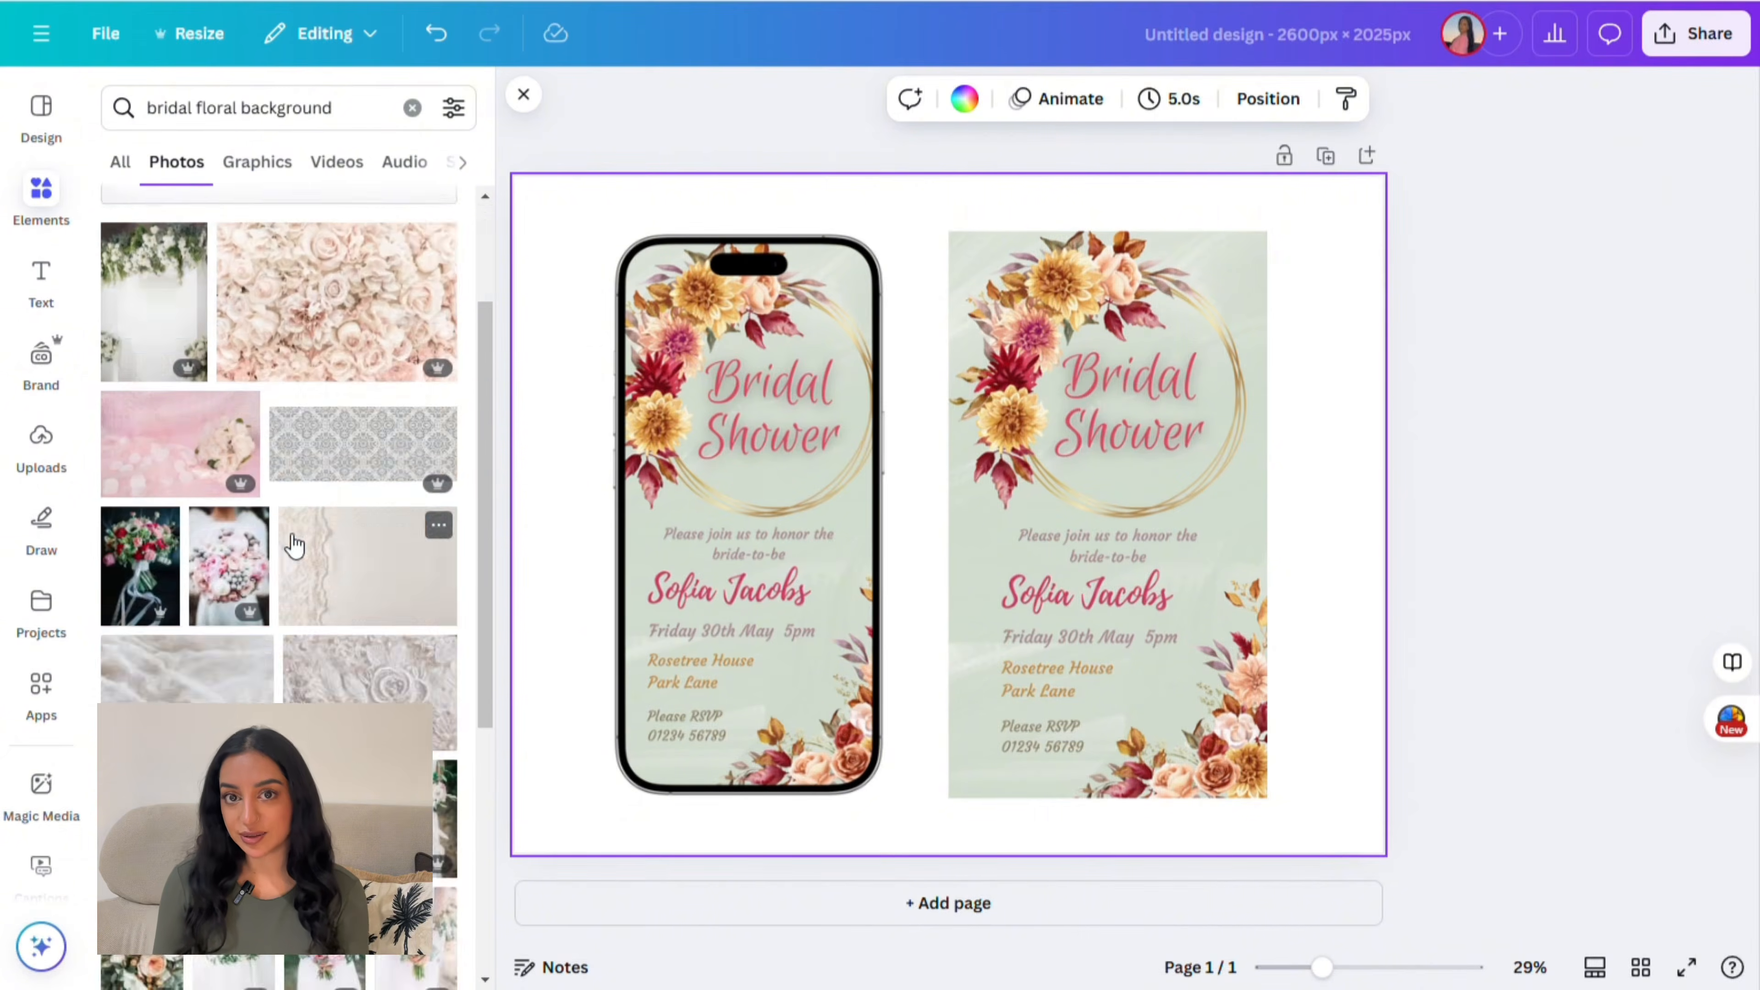
scroll(295, 546, down, 3)
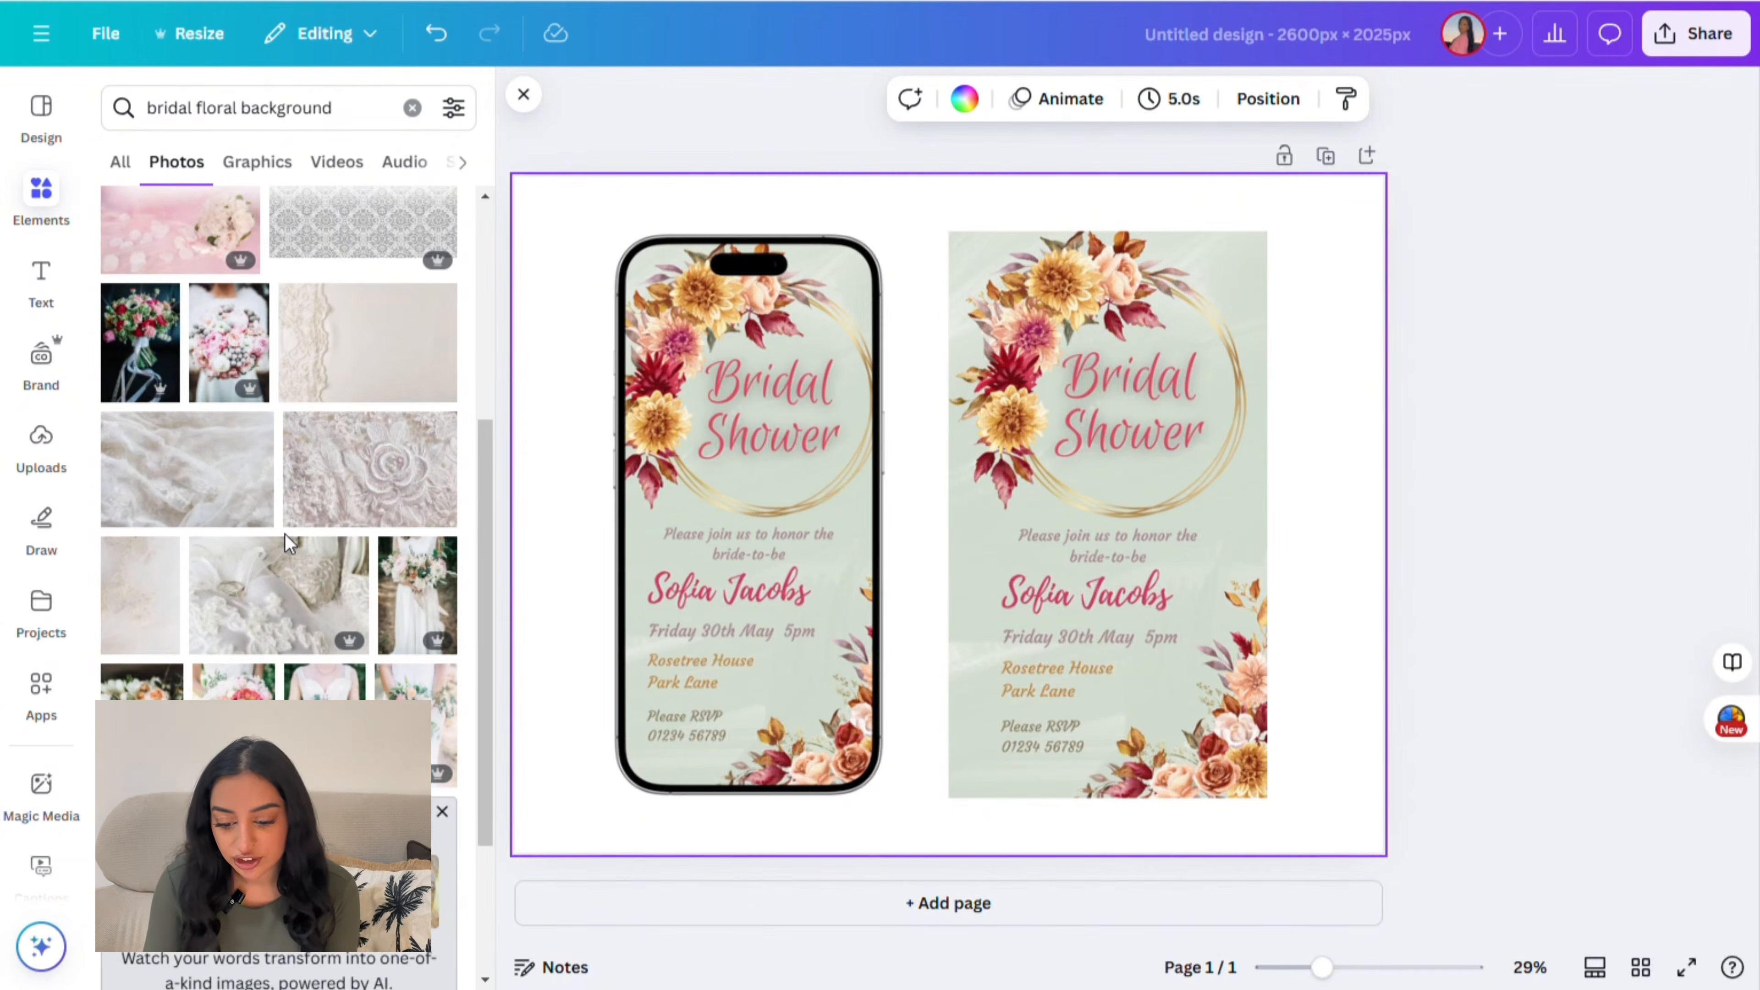
Step: Refine the photo search to "bridal floral background pink" and look through the results for a suitable background
click(354, 122)
text(pink)
key(Return)
scroll(291, 664, down, 5)
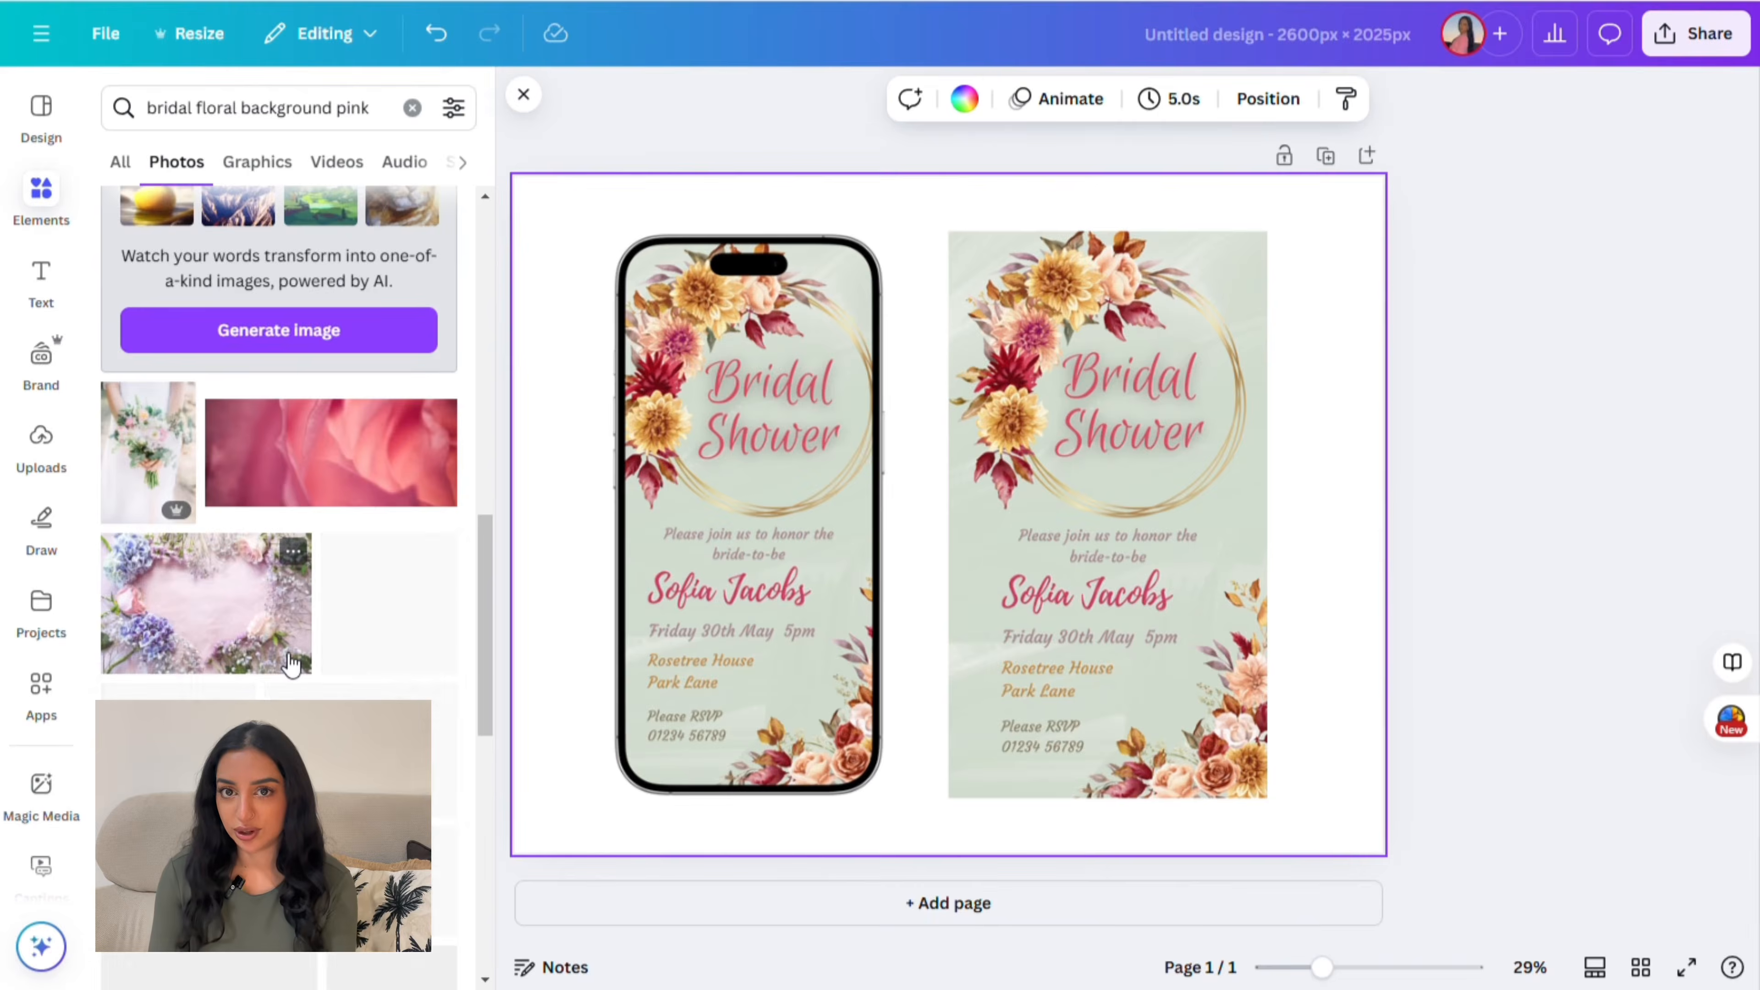
scroll(291, 664, down, 10)
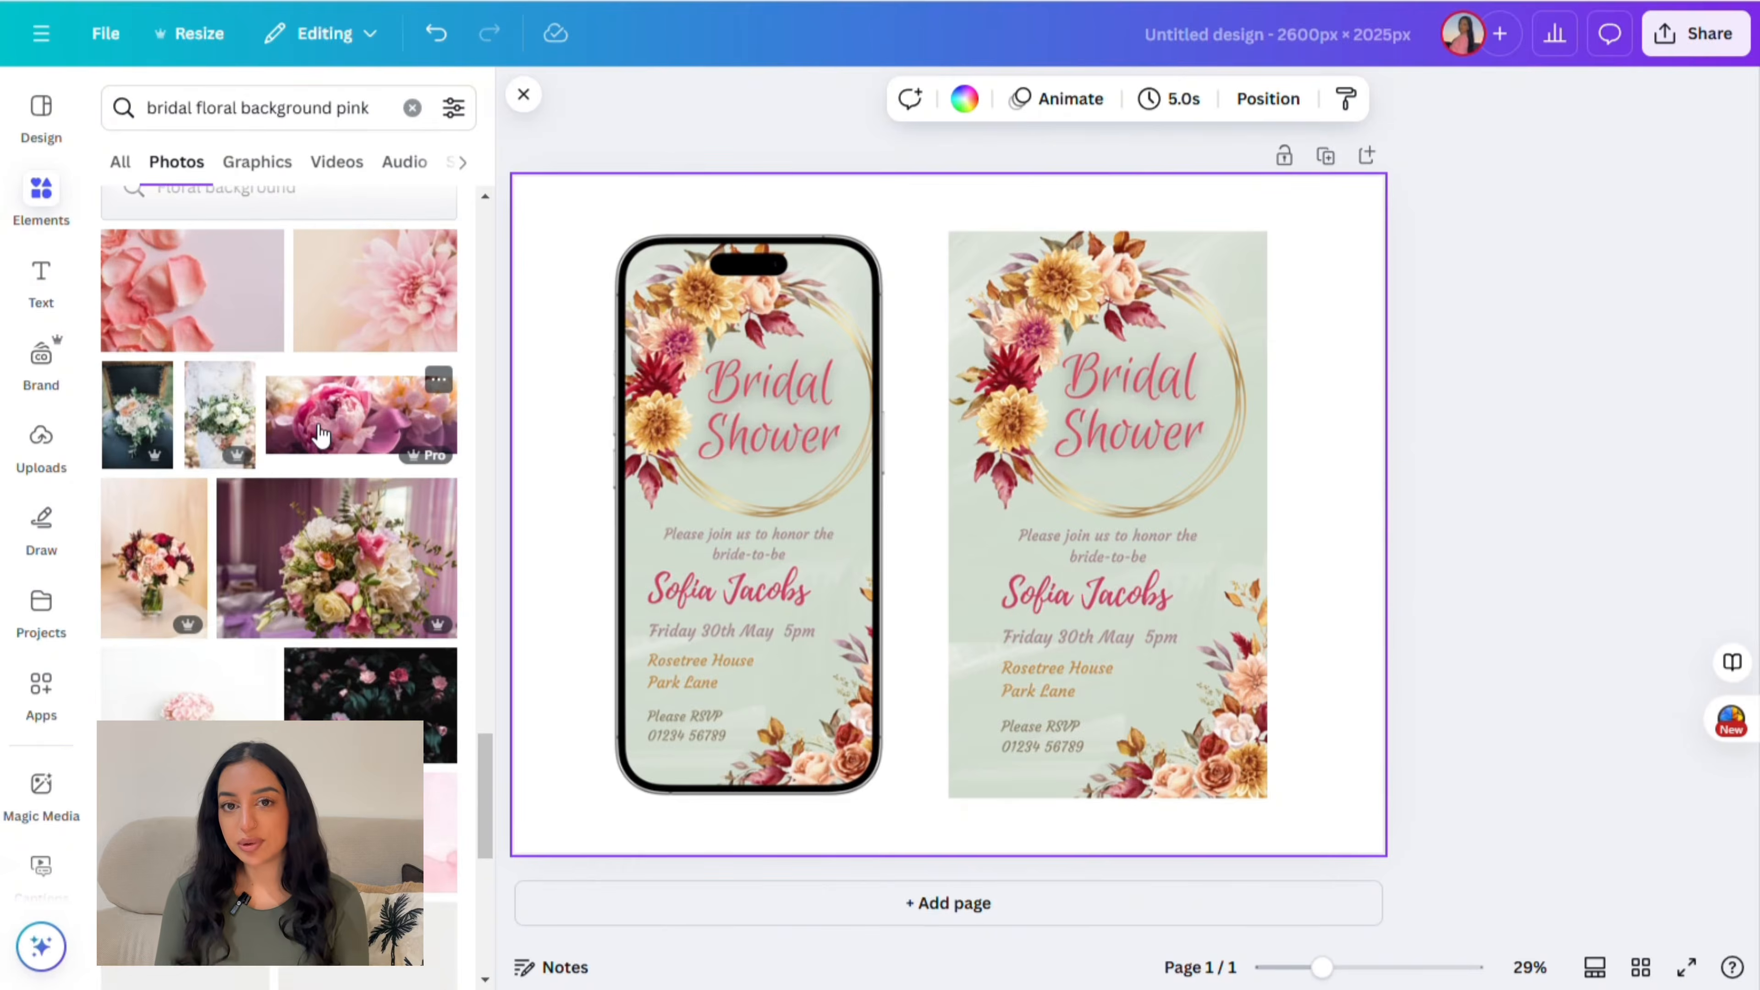
scroll(319, 435, down, 8)
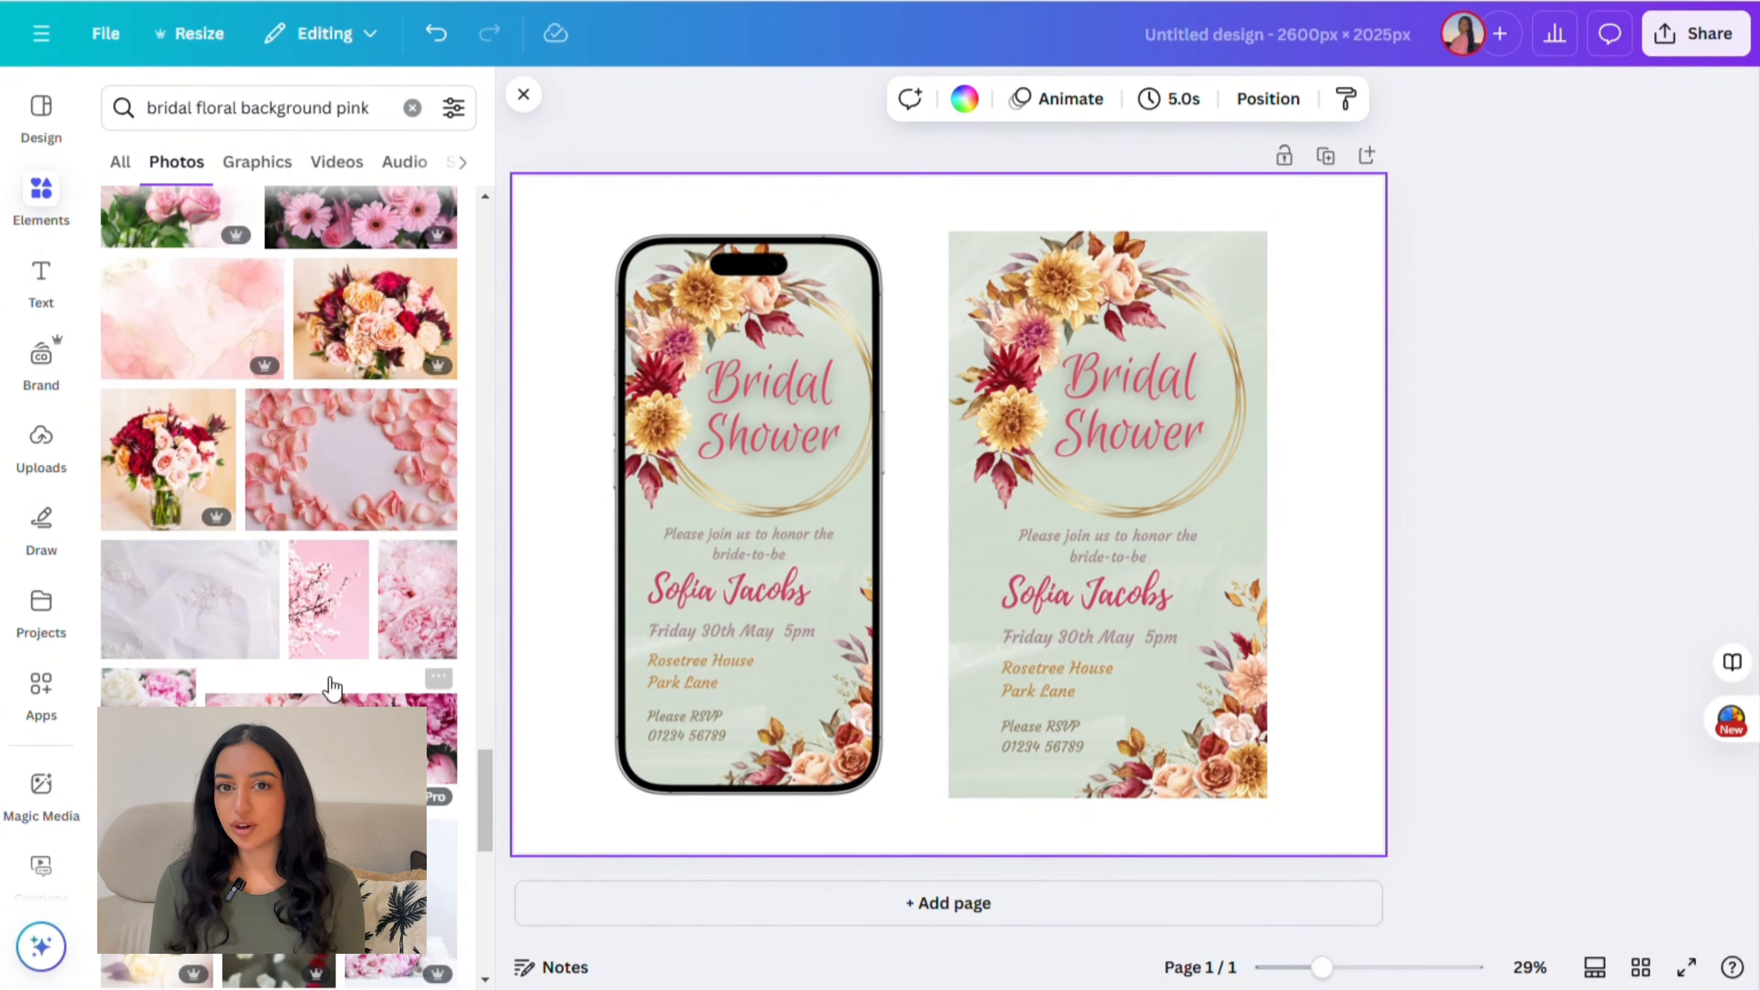
Step: Add the pink rose petal photo with petals along one side from the recommended images and set it as the page background
click(352, 450)
click(436, 34)
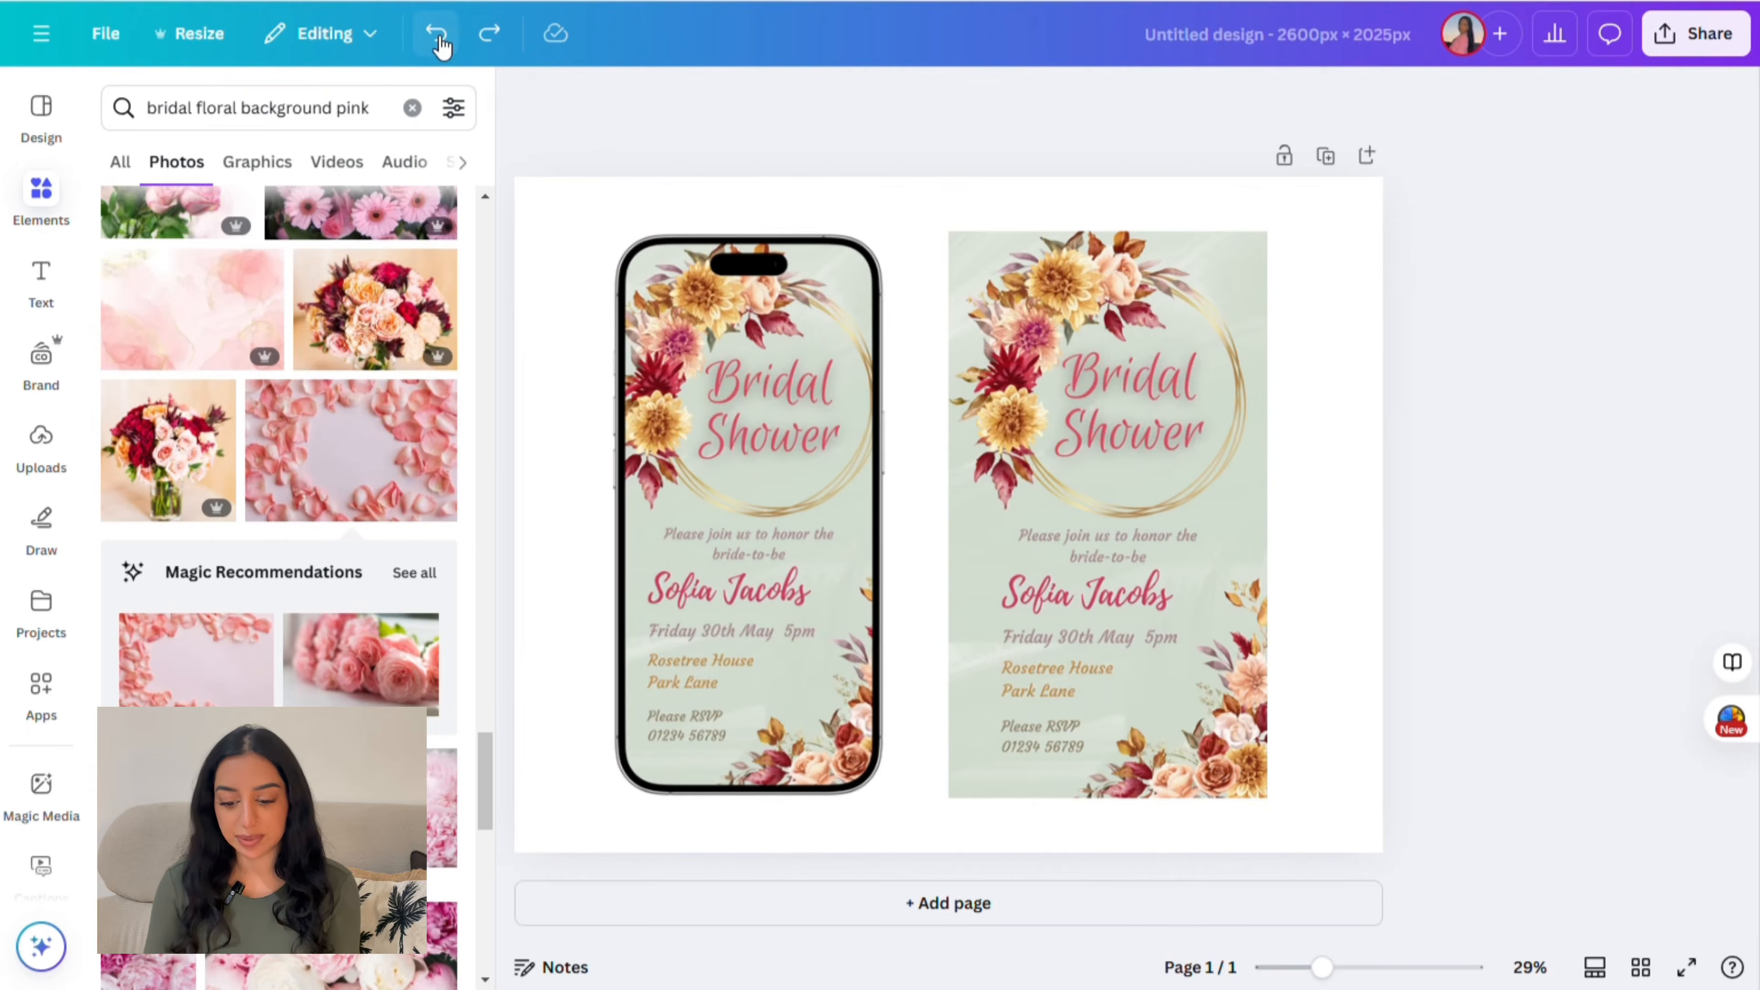
click(409, 572)
click(187, 226)
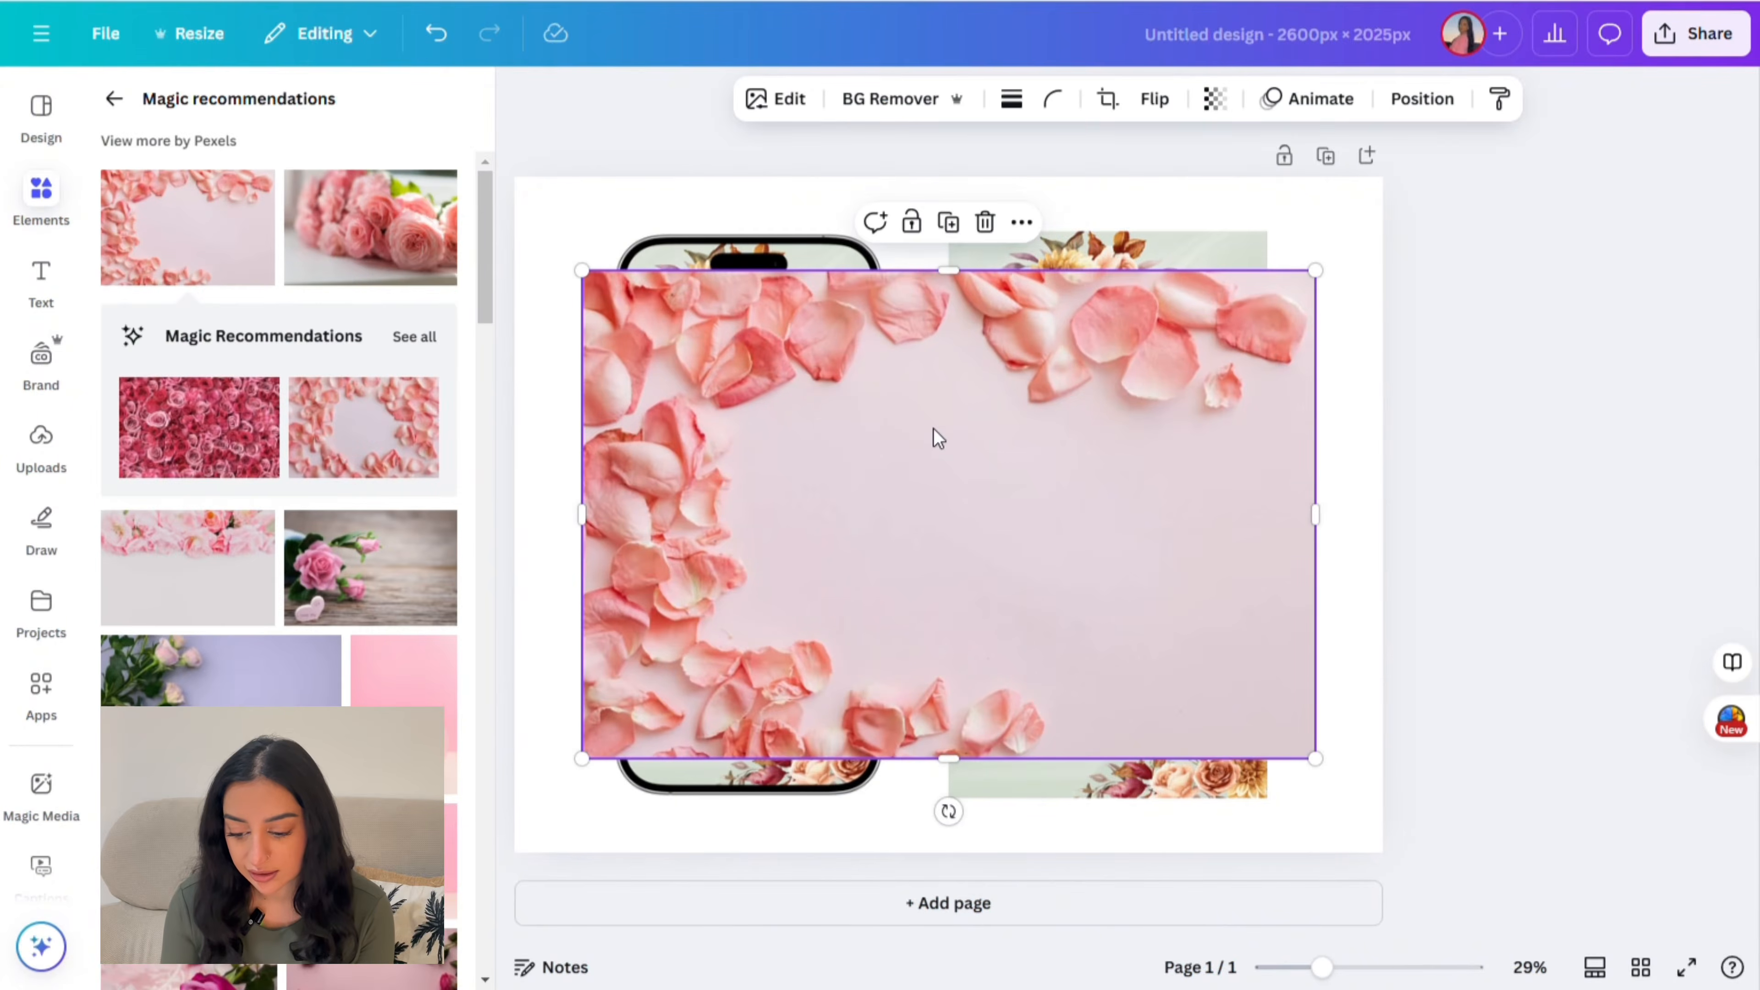
right_click(937, 437)
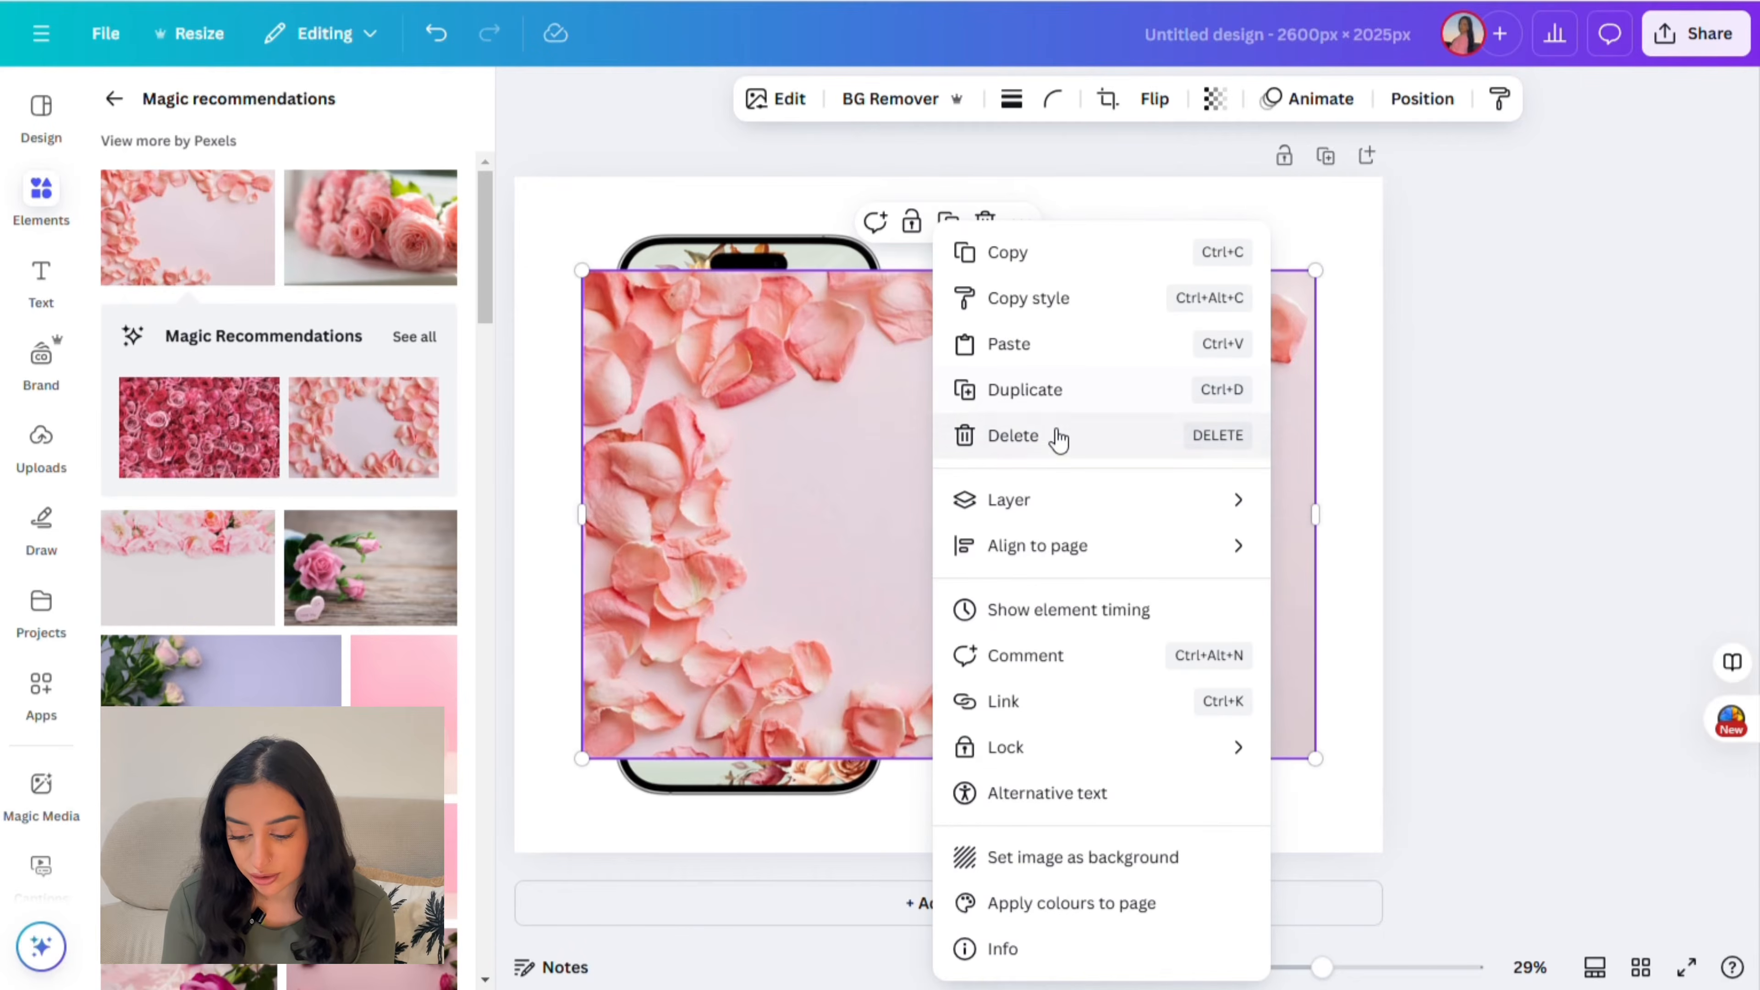
click(1013, 860)
Step: Flip the petal background photo both horizontally and vertically so the petals gather behind the invitation, and try a different transparency
click(1312, 449)
click(1496, 101)
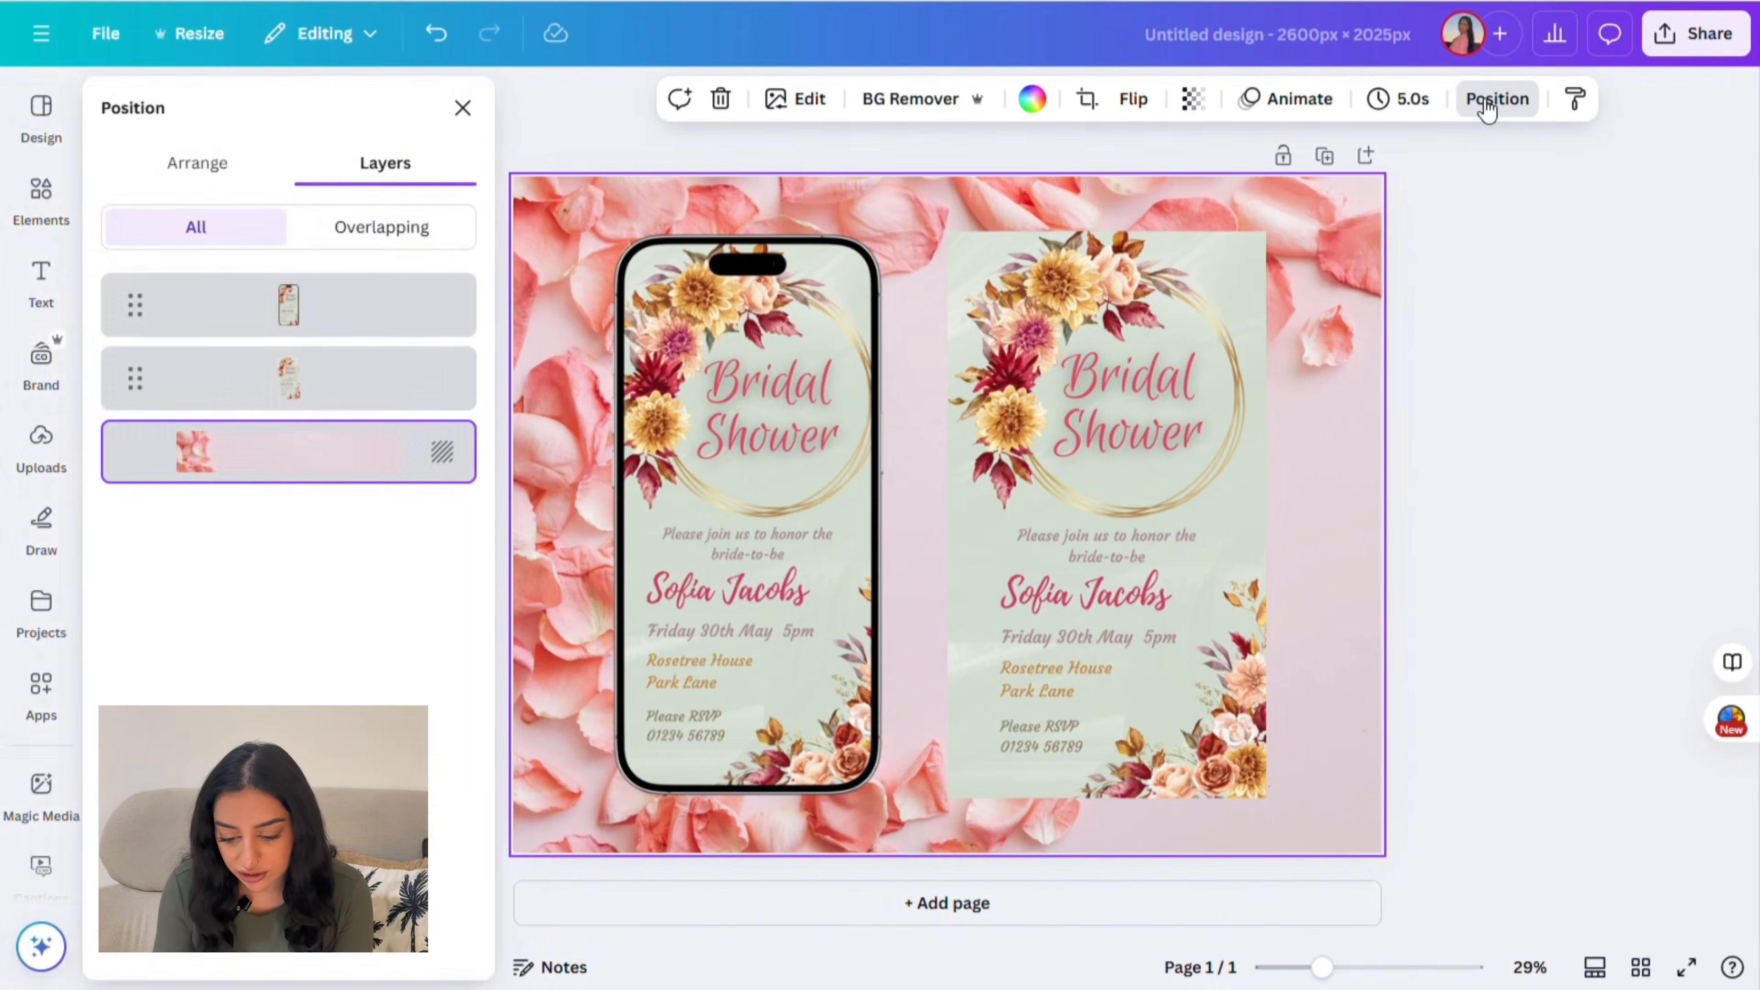
click(289, 378)
click(335, 469)
click(1134, 98)
click(1116, 157)
click(1109, 200)
click(1193, 98)
drag(1255, 193, 1199, 208)
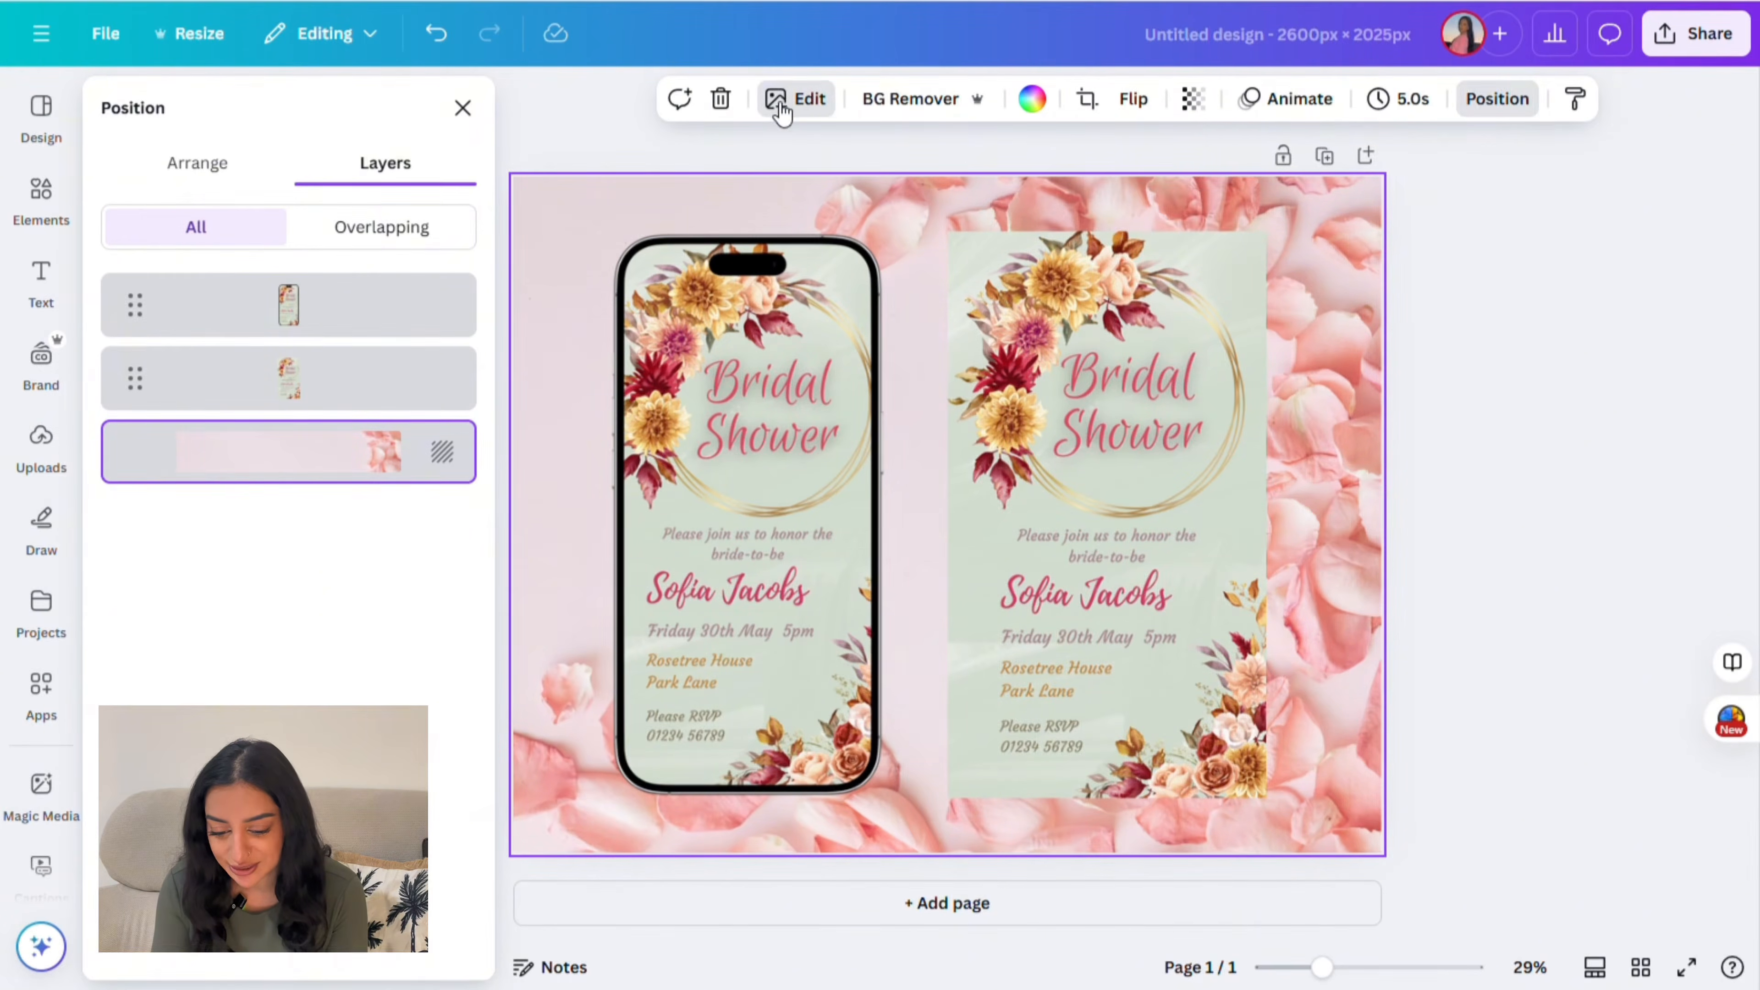
Step: Give the invitation image a thin solid border and shift it slightly to the right, away from the phone mockup
click(781, 107)
click(1109, 416)
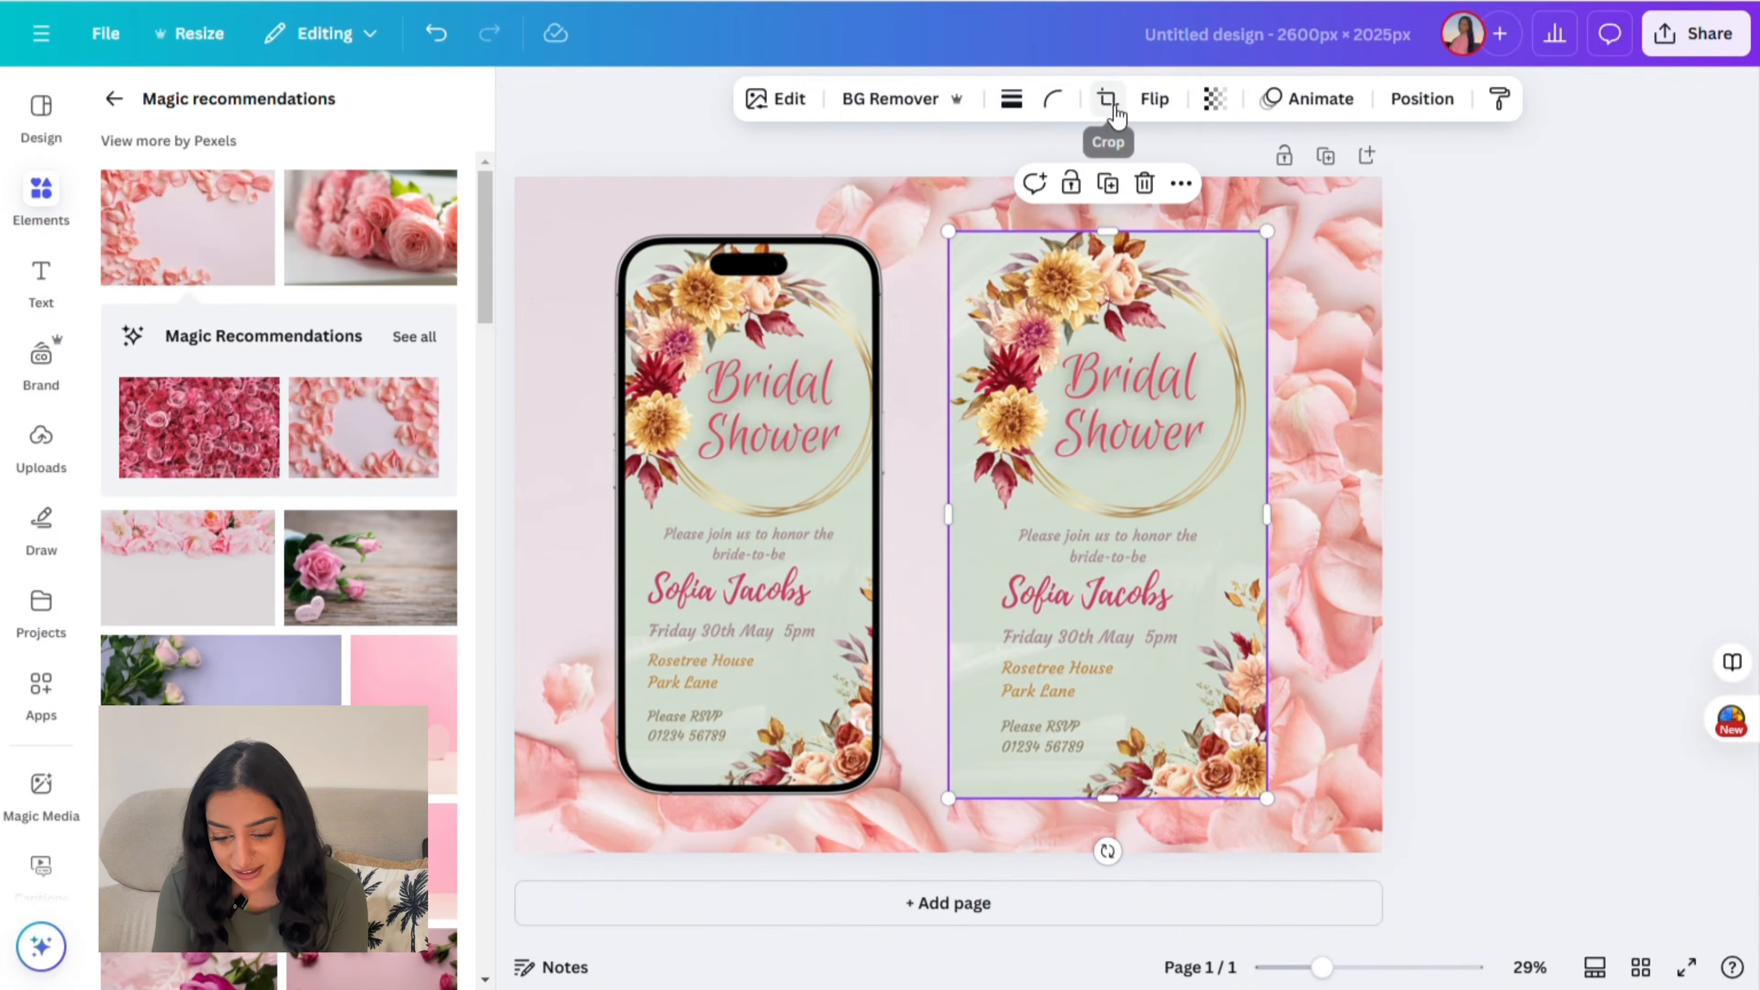
click(1033, 102)
click(956, 168)
click(1537, 412)
drag(1223, 513, 1246, 510)
click(568, 139)
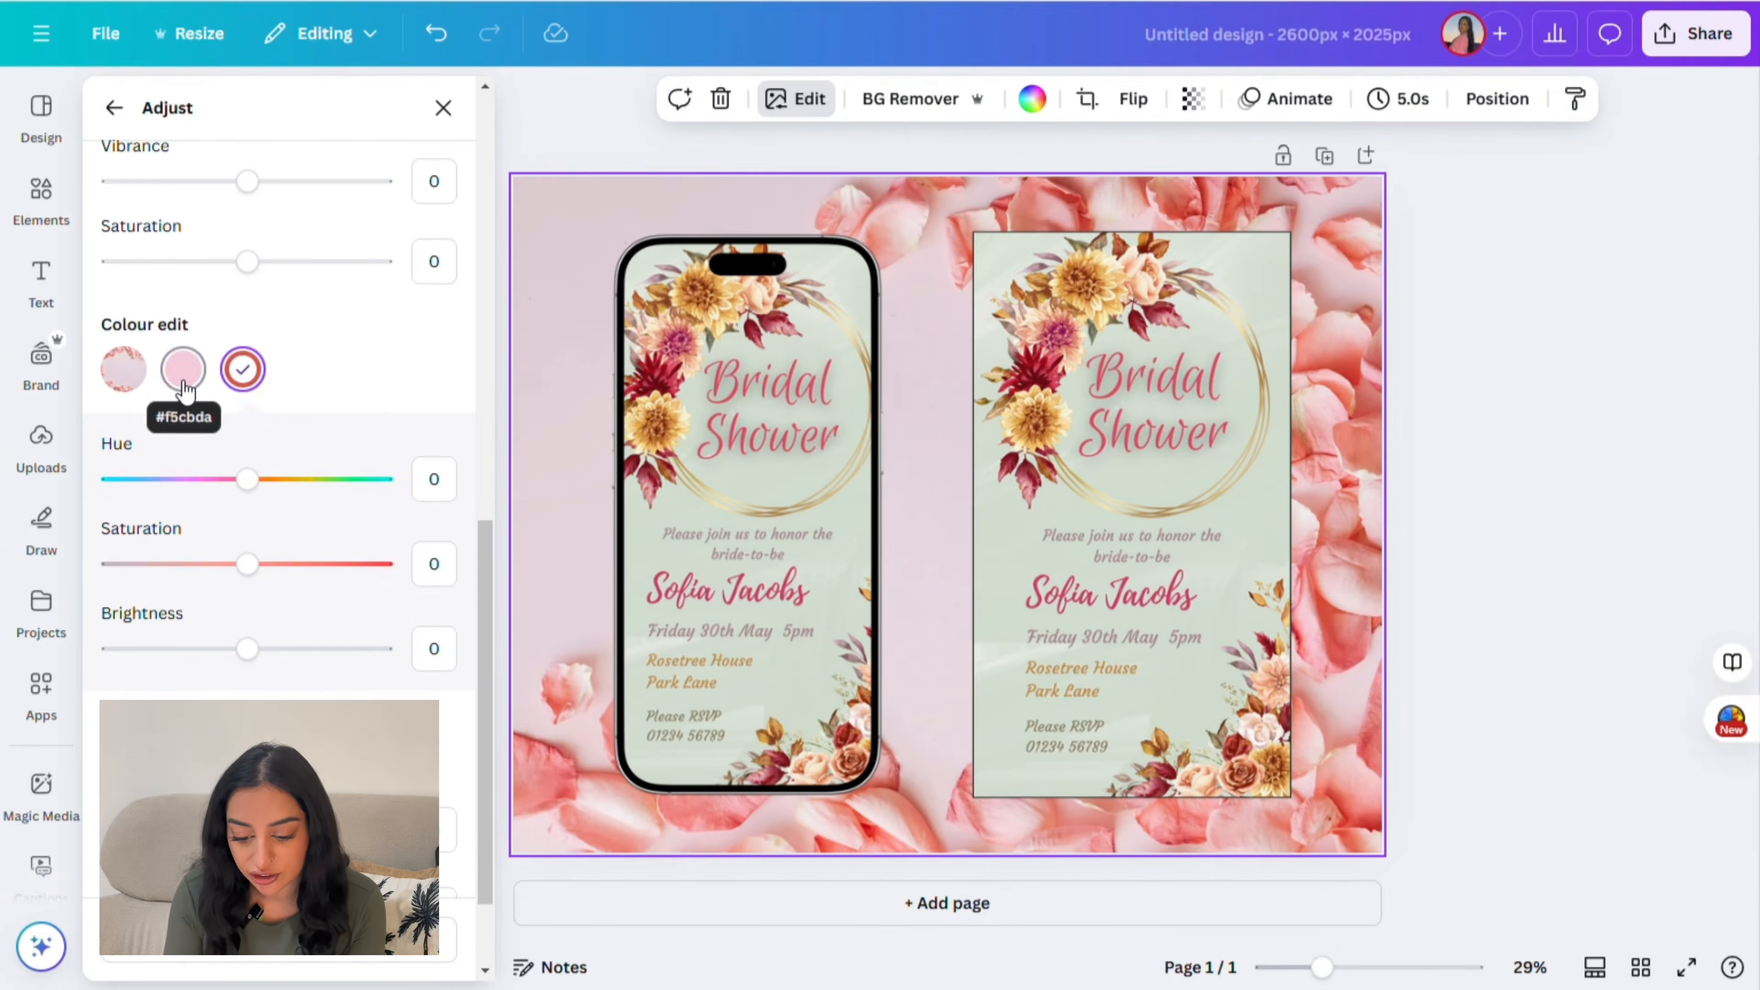
click(1446, 381)
Step: Add a small circle near the page top between the phone mockup and the invitation, and colour it dusty pink
click(54, 217)
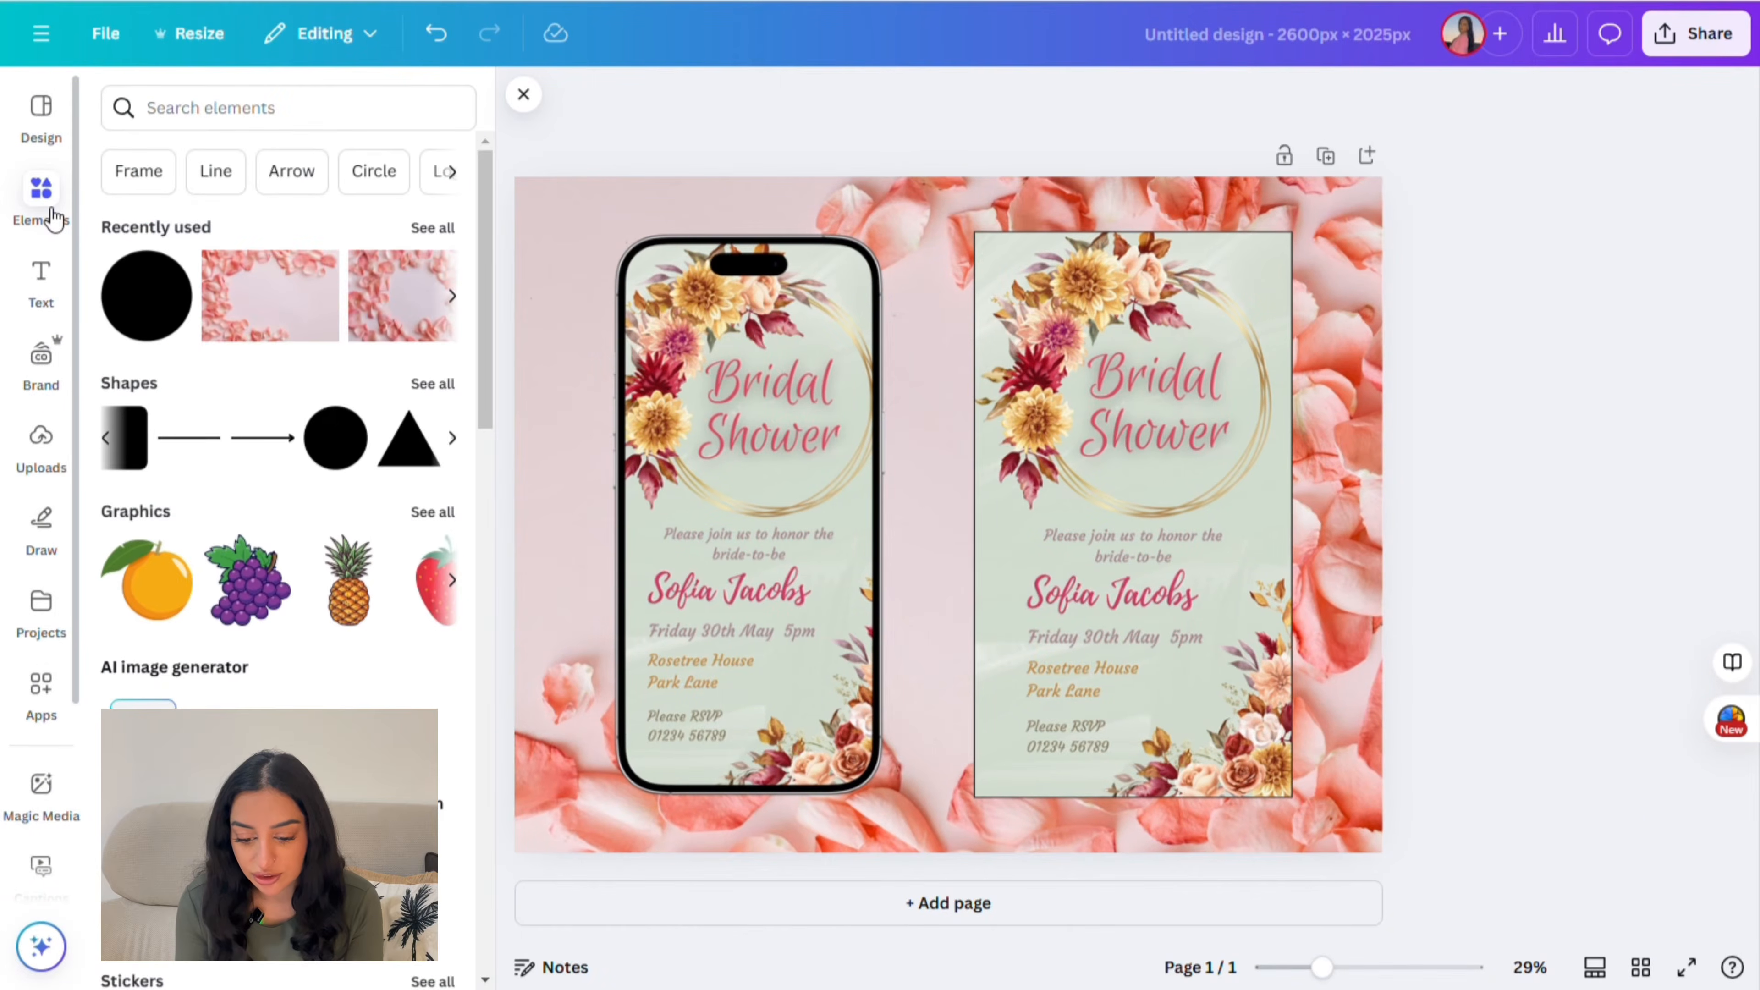
click(147, 296)
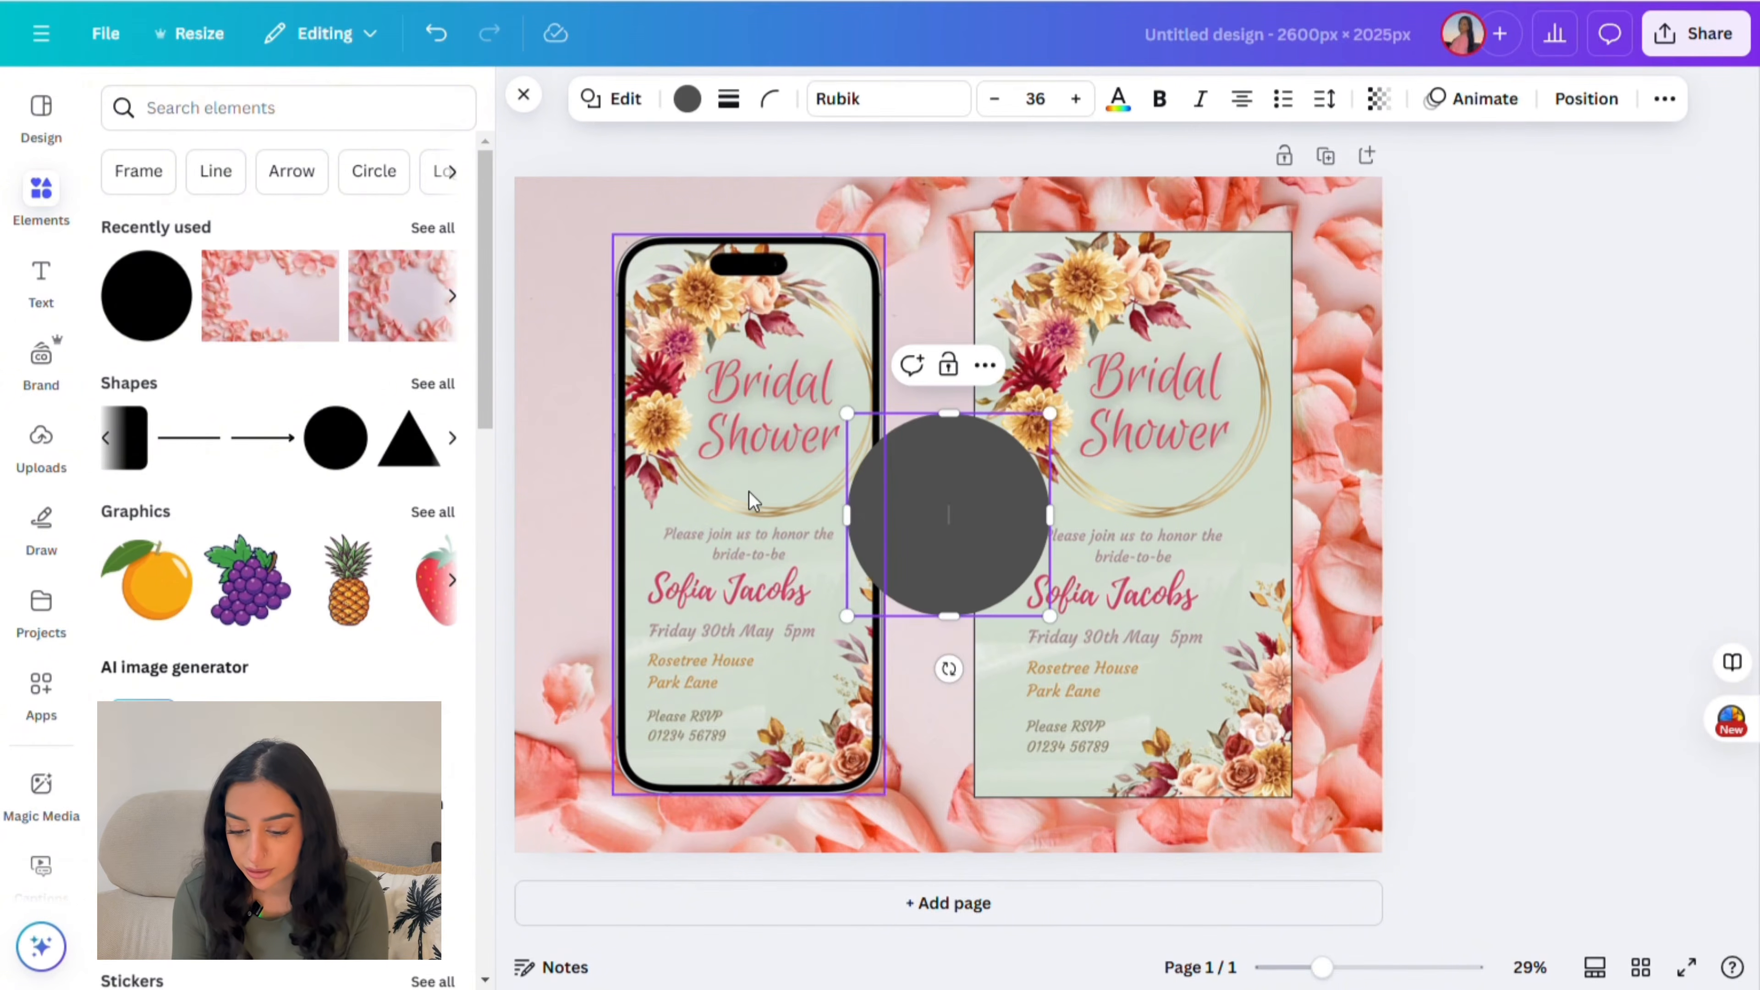
drag(962, 555, 930, 327)
click(688, 104)
drag(360, 532, 392, 537)
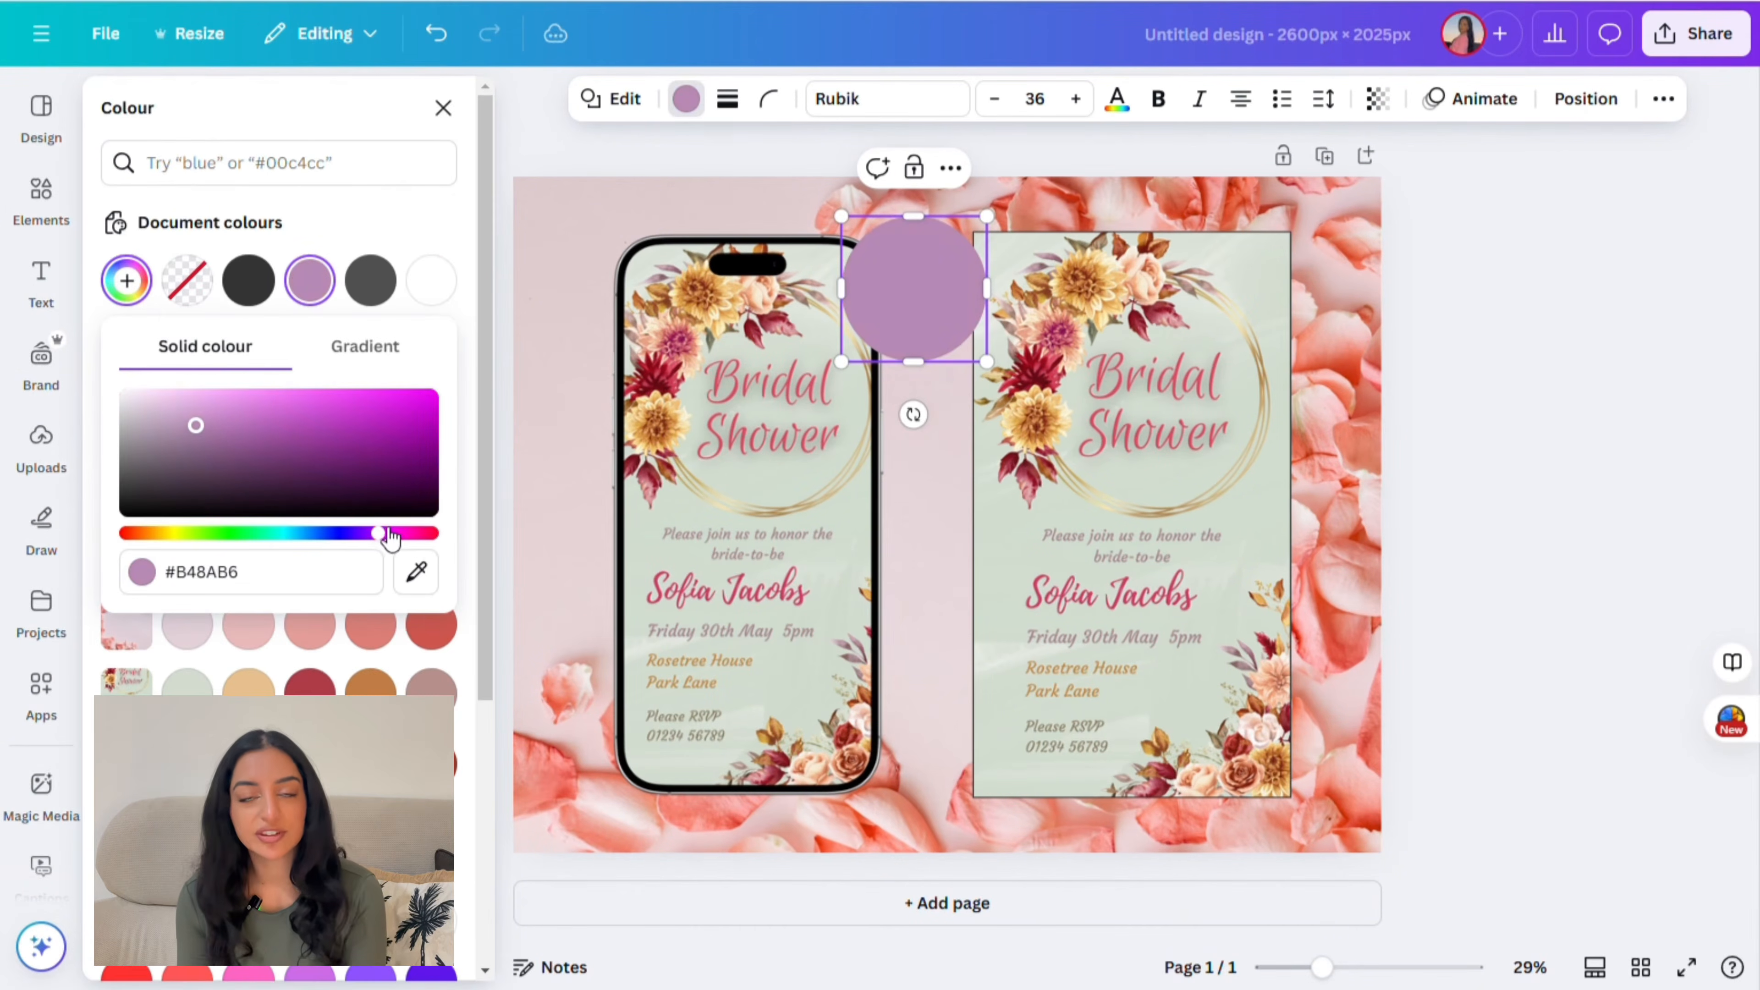
click(1611, 377)
Step: Add the bold Lato text "Instant Download" to the circle and curve it along the circle's upper edge
click(41, 281)
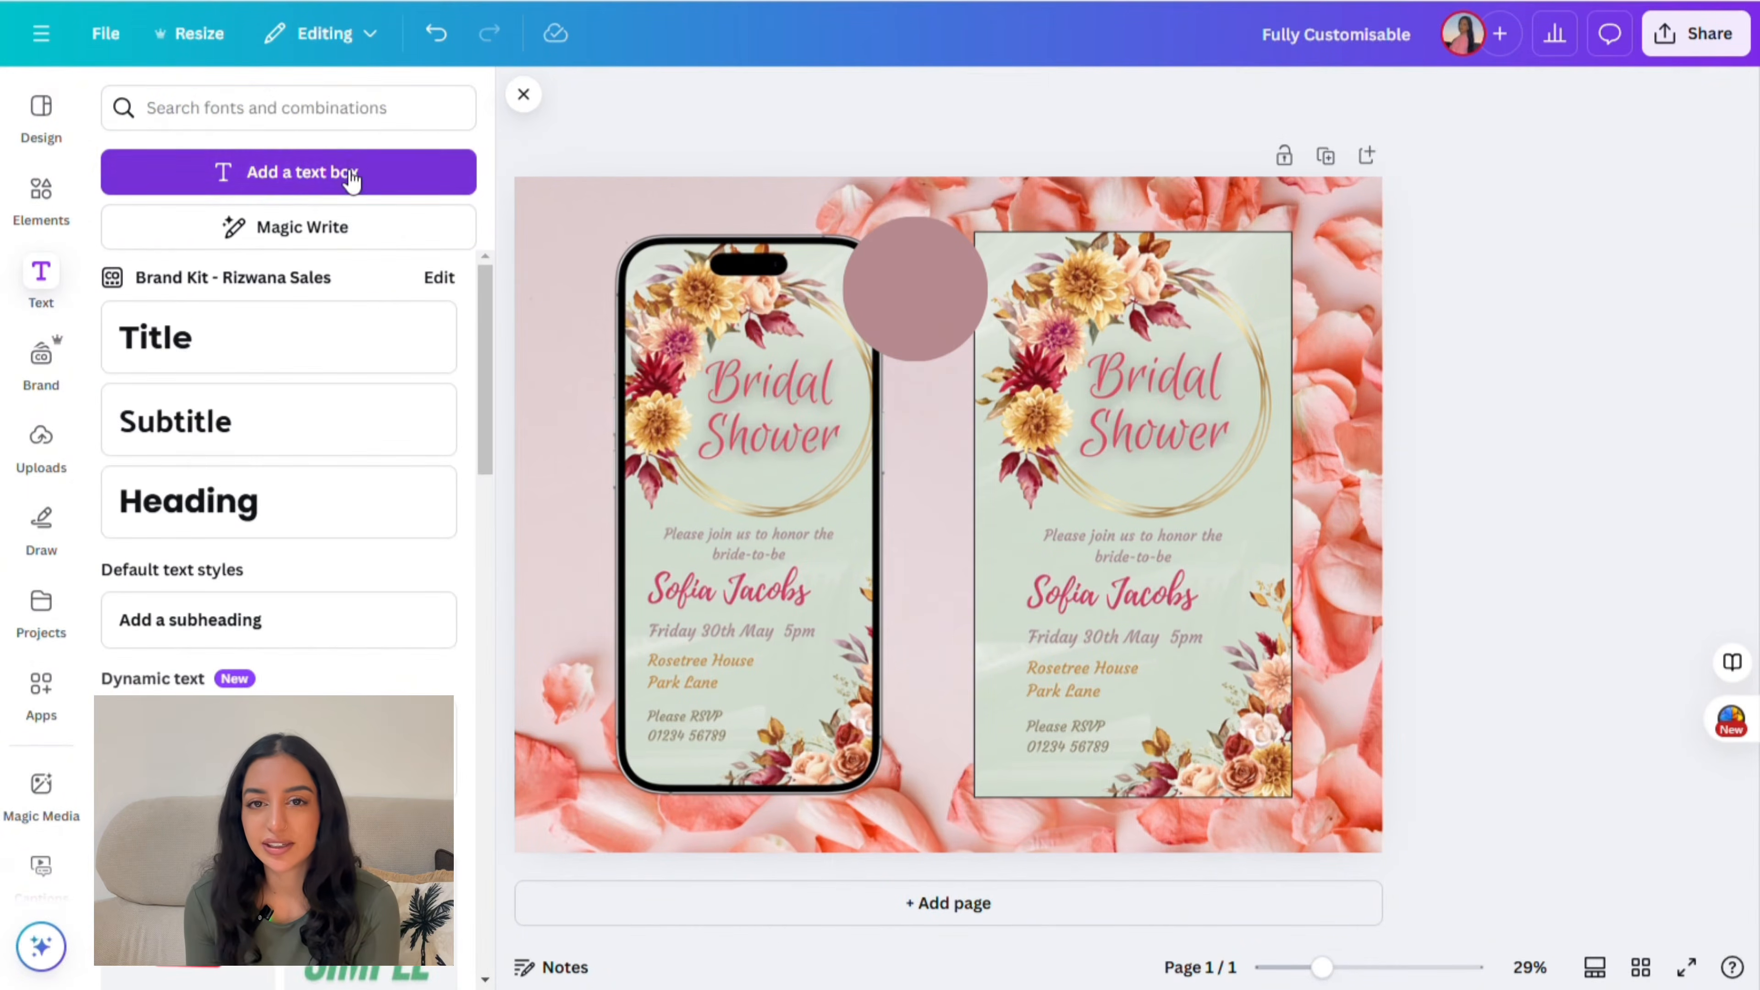
click(351, 182)
drag(973, 579, 947, 357)
text(Instant Download)
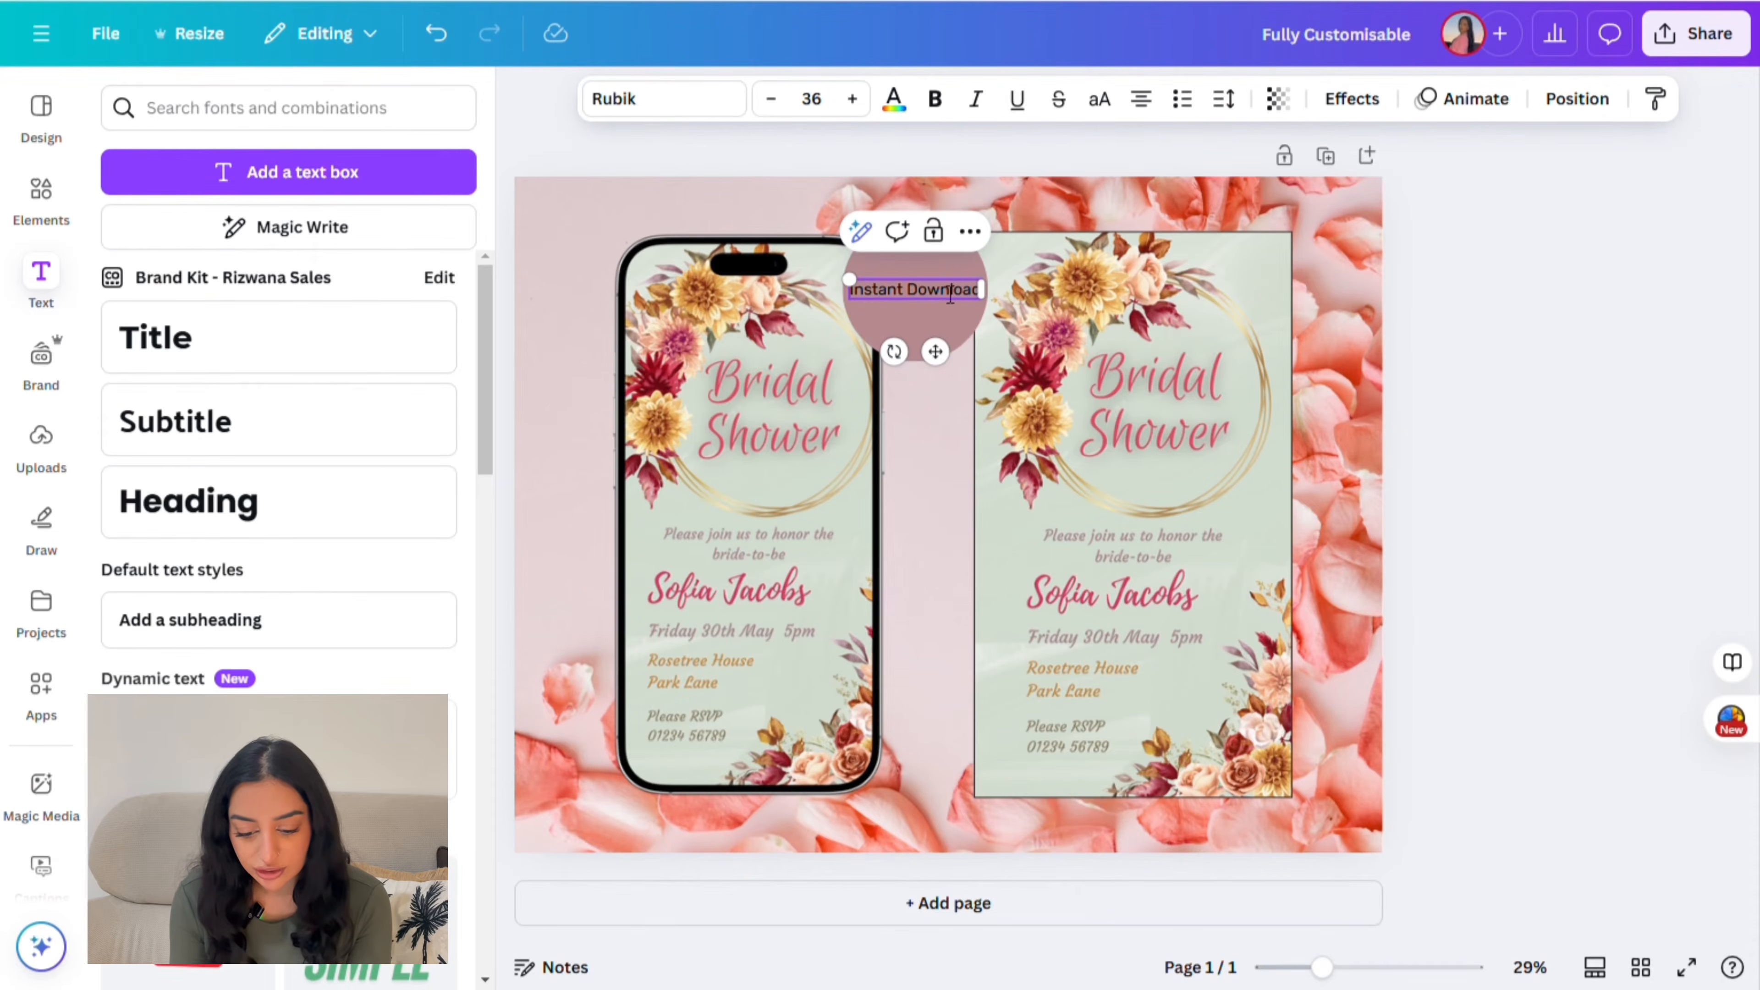
click(1351, 98)
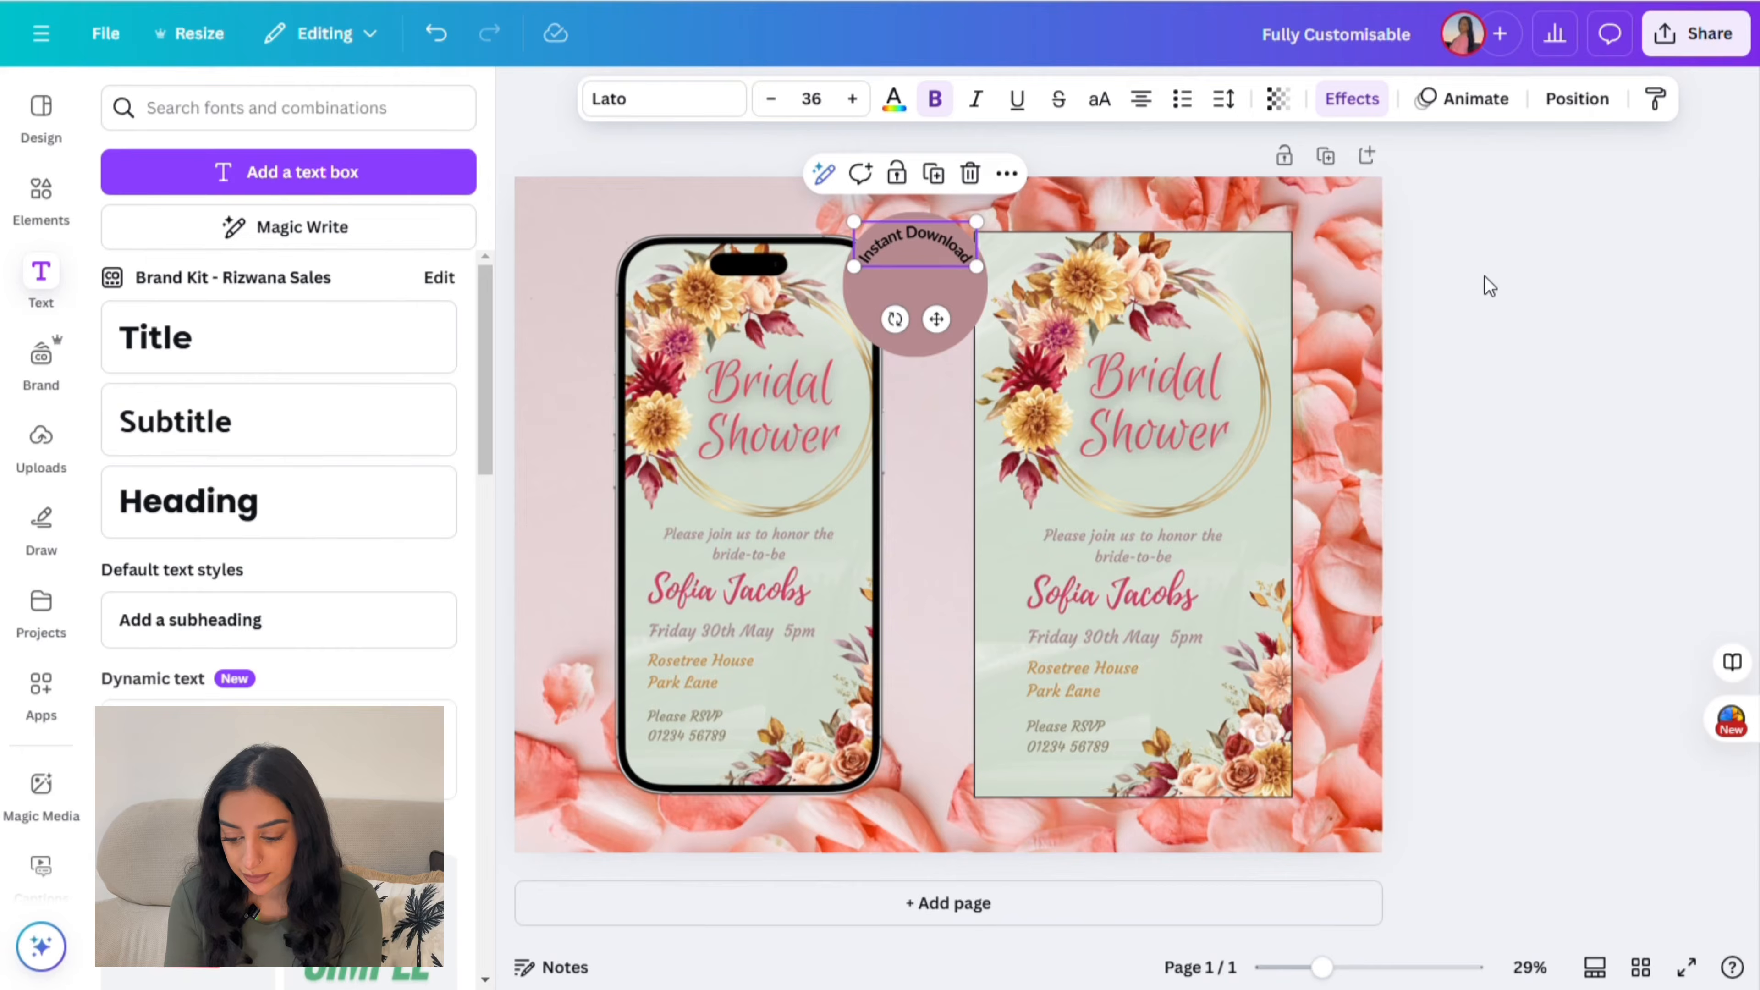
scroll(1486, 277, up, 5)
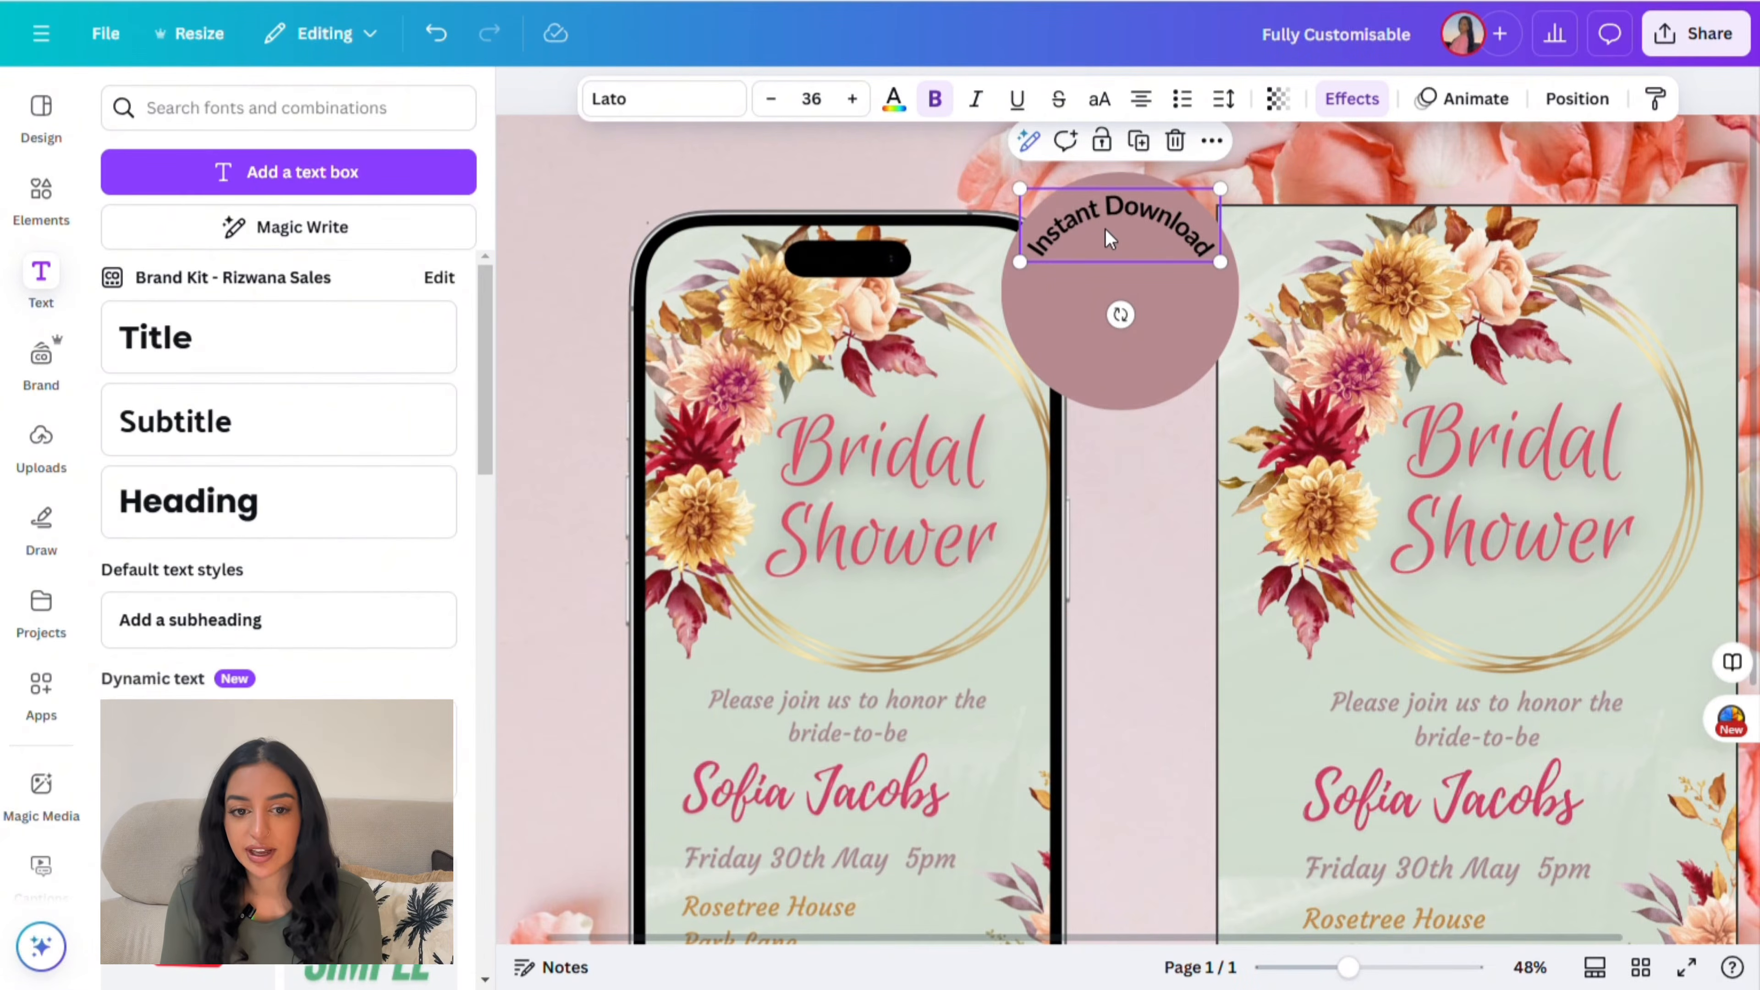
drag(1109, 238, 1106, 231)
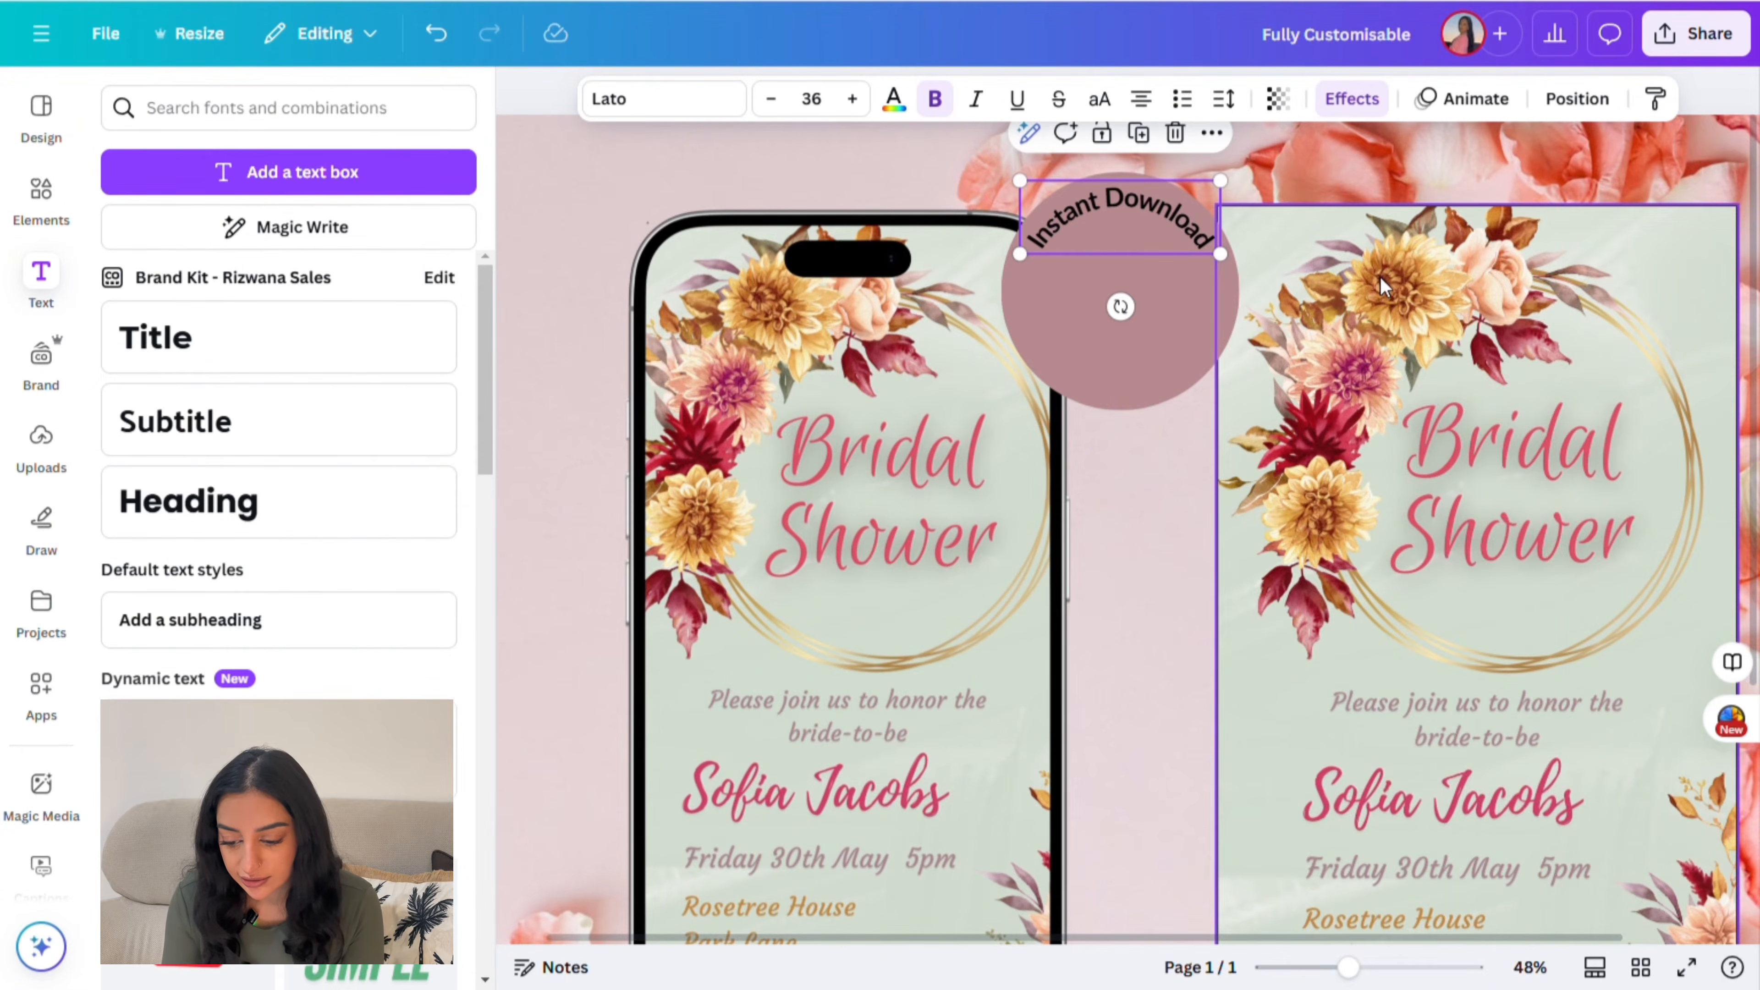
scroll(1379, 275, down, 5)
scroll(1355, 350, up, 2)
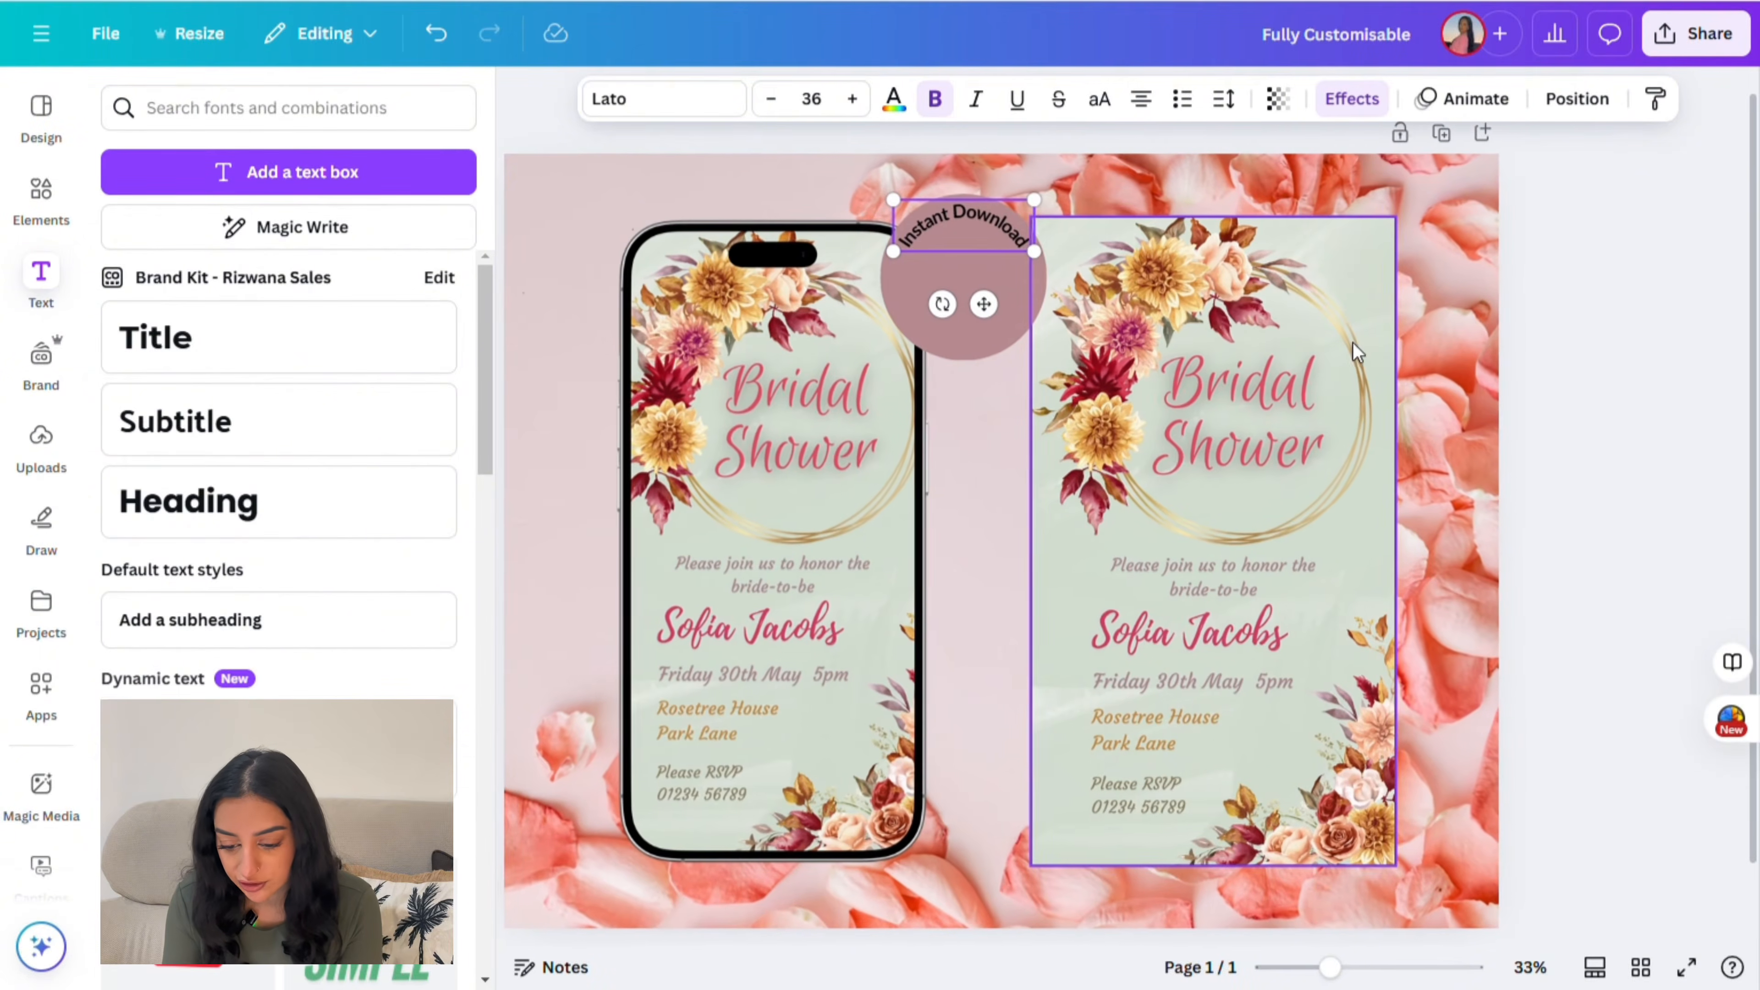
click(1630, 364)
Step: Add the bold white text "Fully Editable" and place it across the middle of the dusty pink circle
click(377, 186)
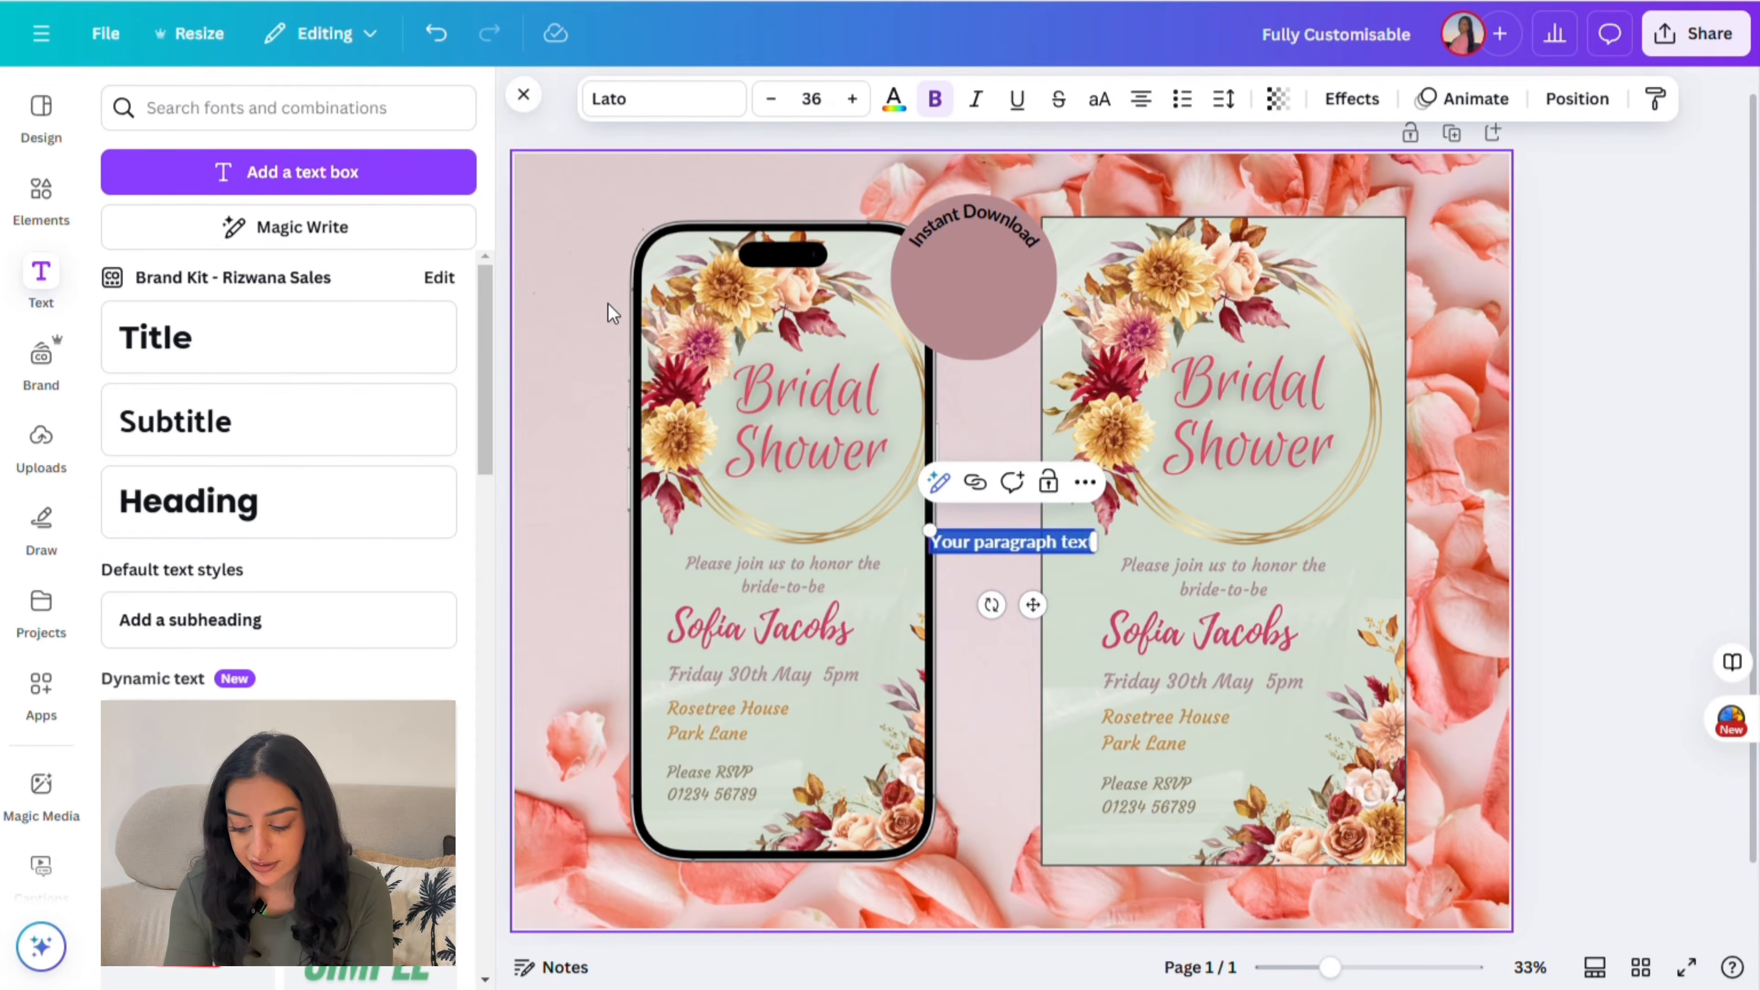
text(Fully Editable)
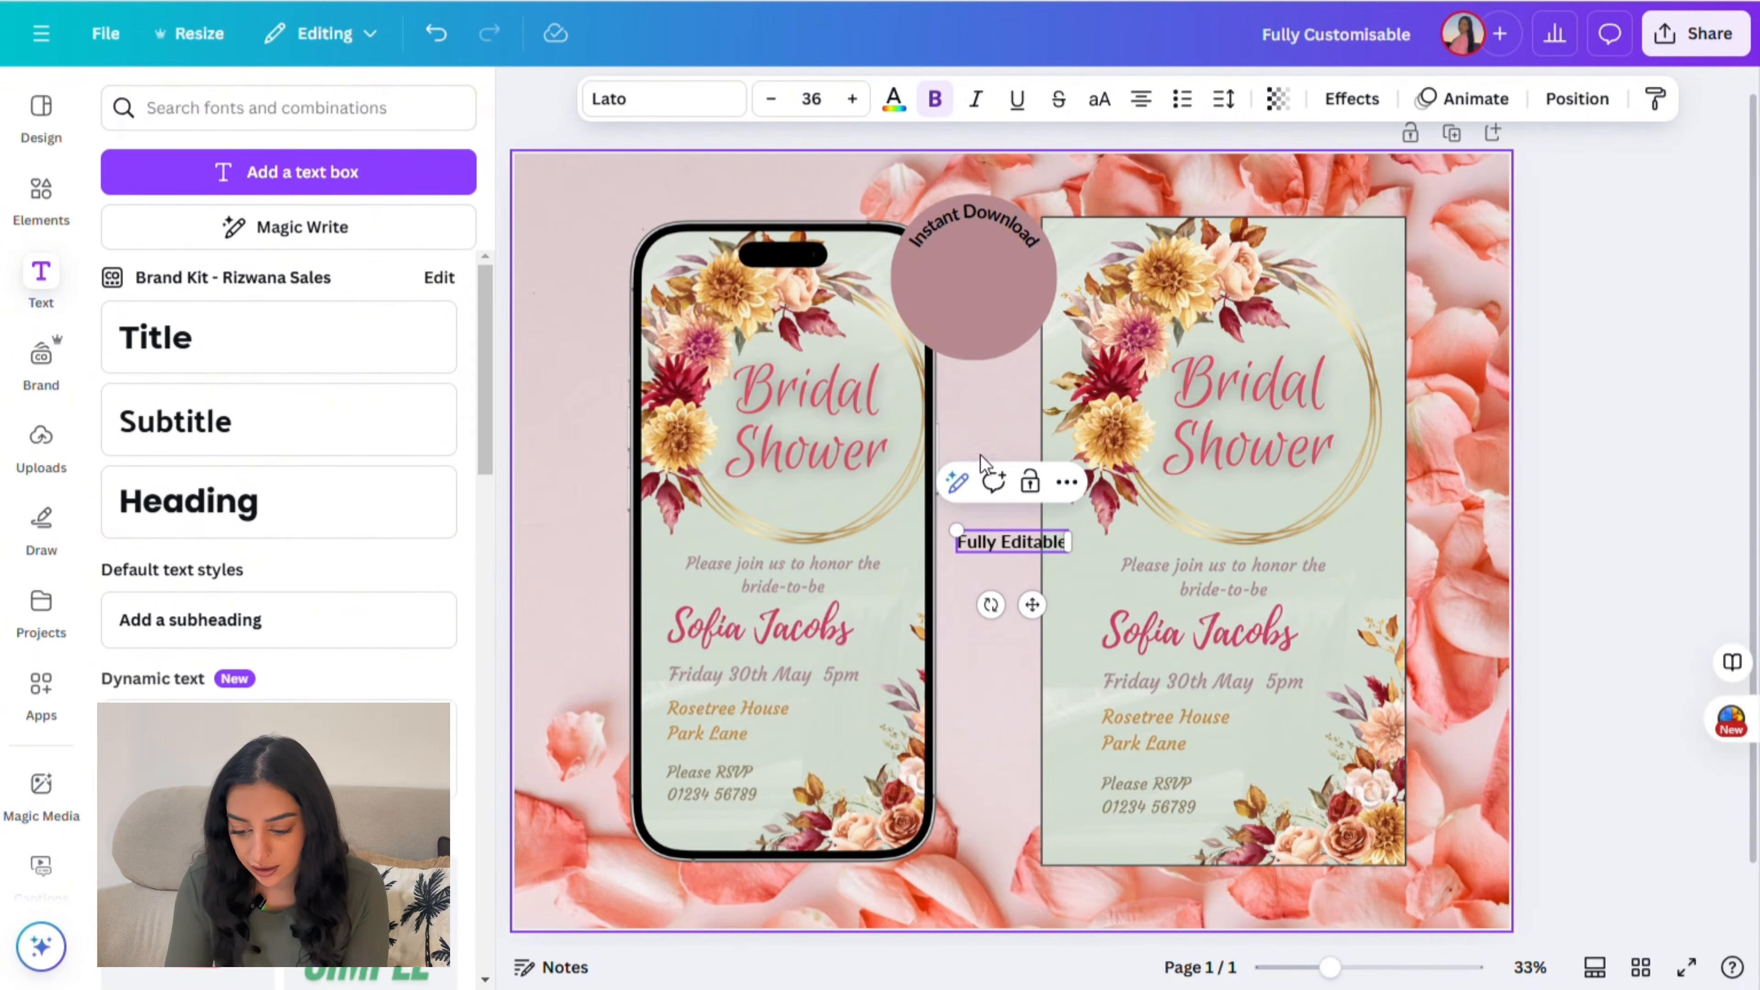
drag(1035, 609, 987, 352)
Step: Reduce the background photo's transparency value to about 83 and add a thin border to the dusty pink circle
click(1195, 100)
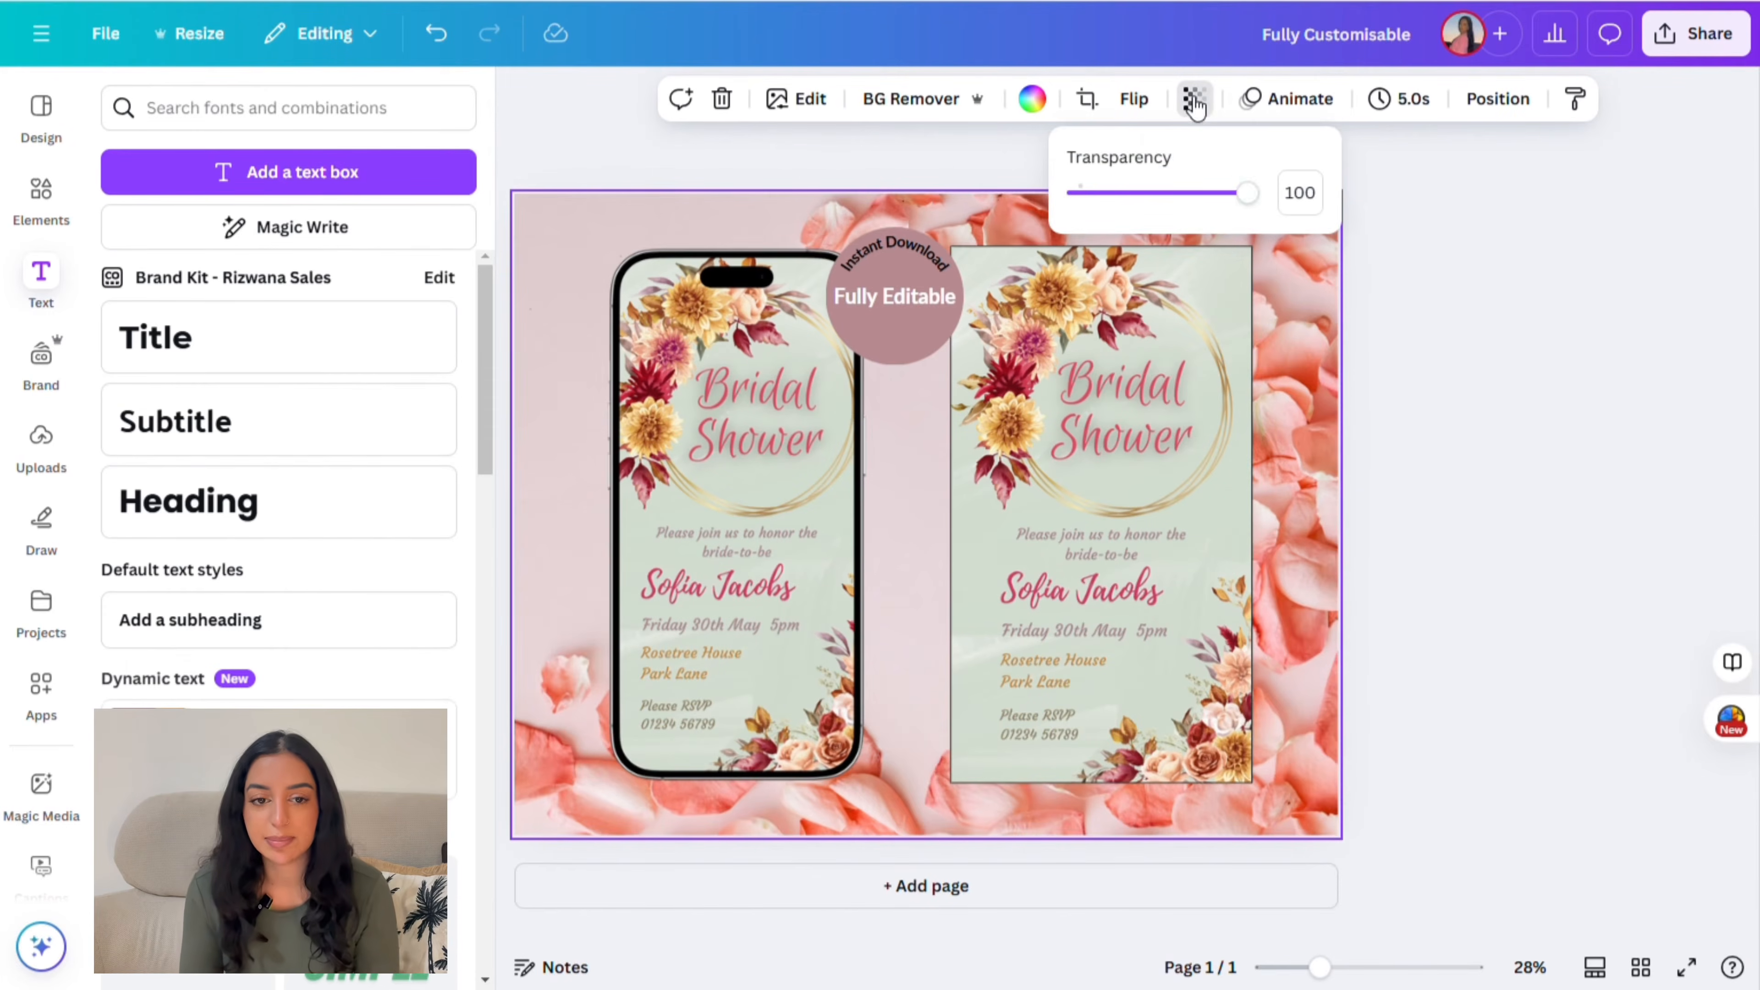
drag(1251, 195, 1227, 199)
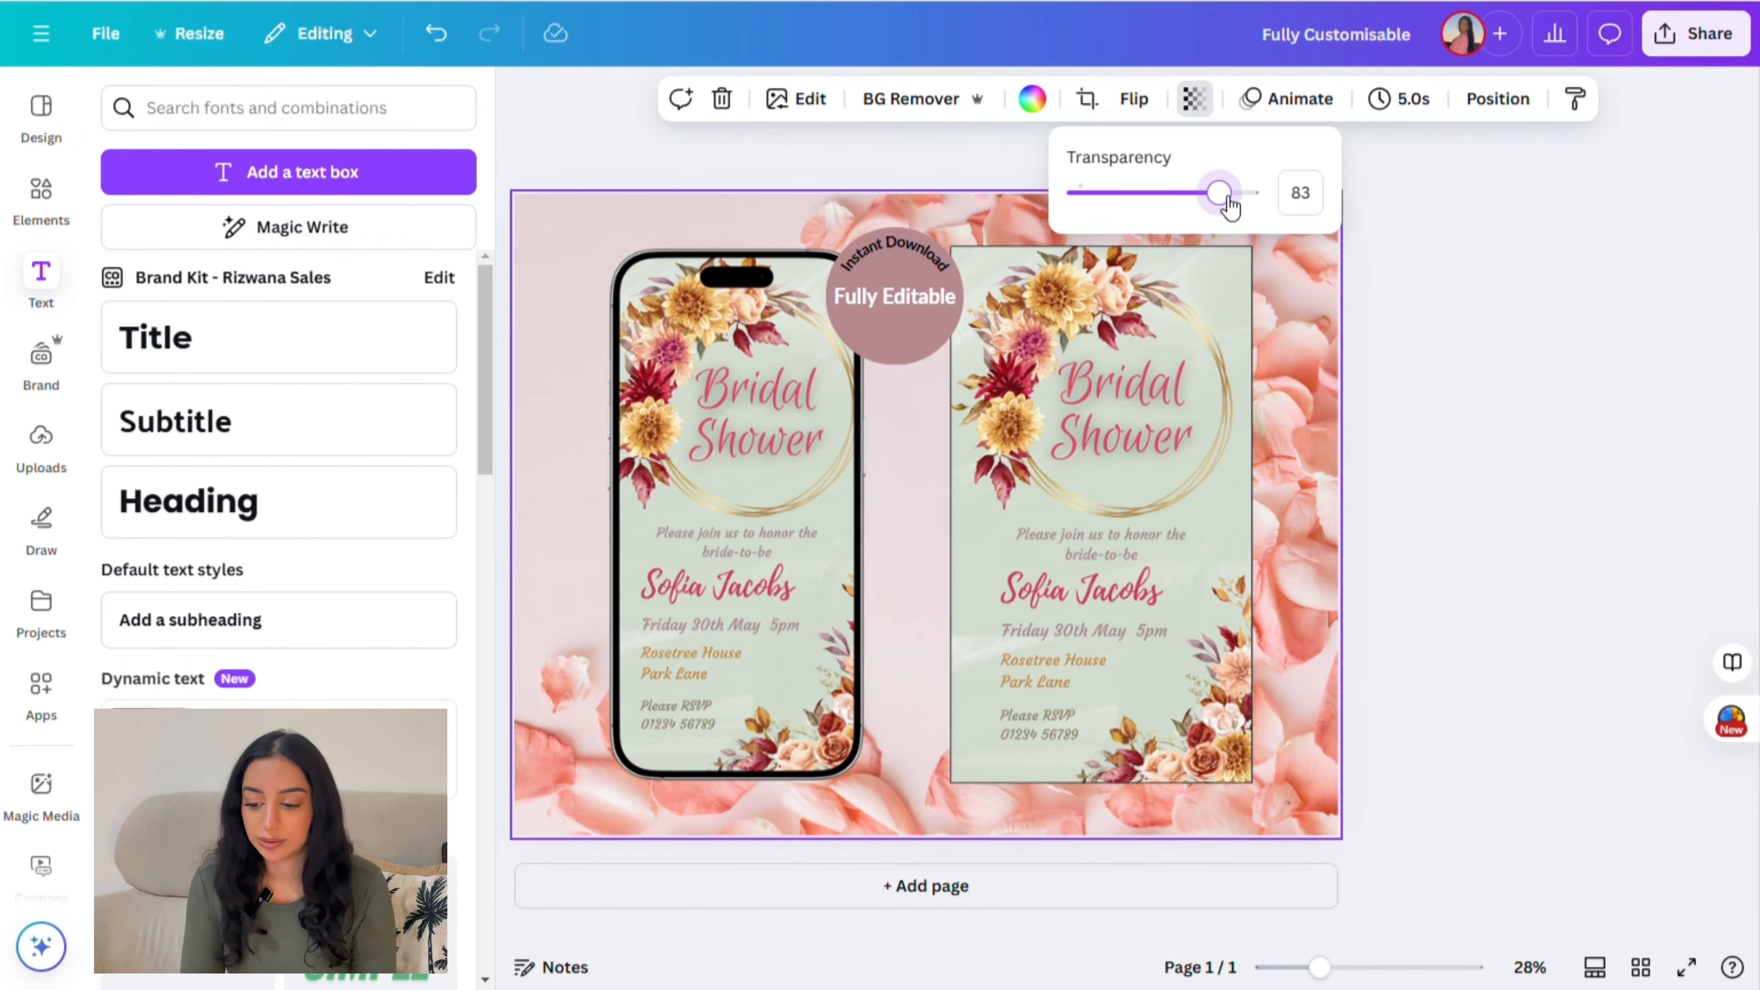
click(1412, 337)
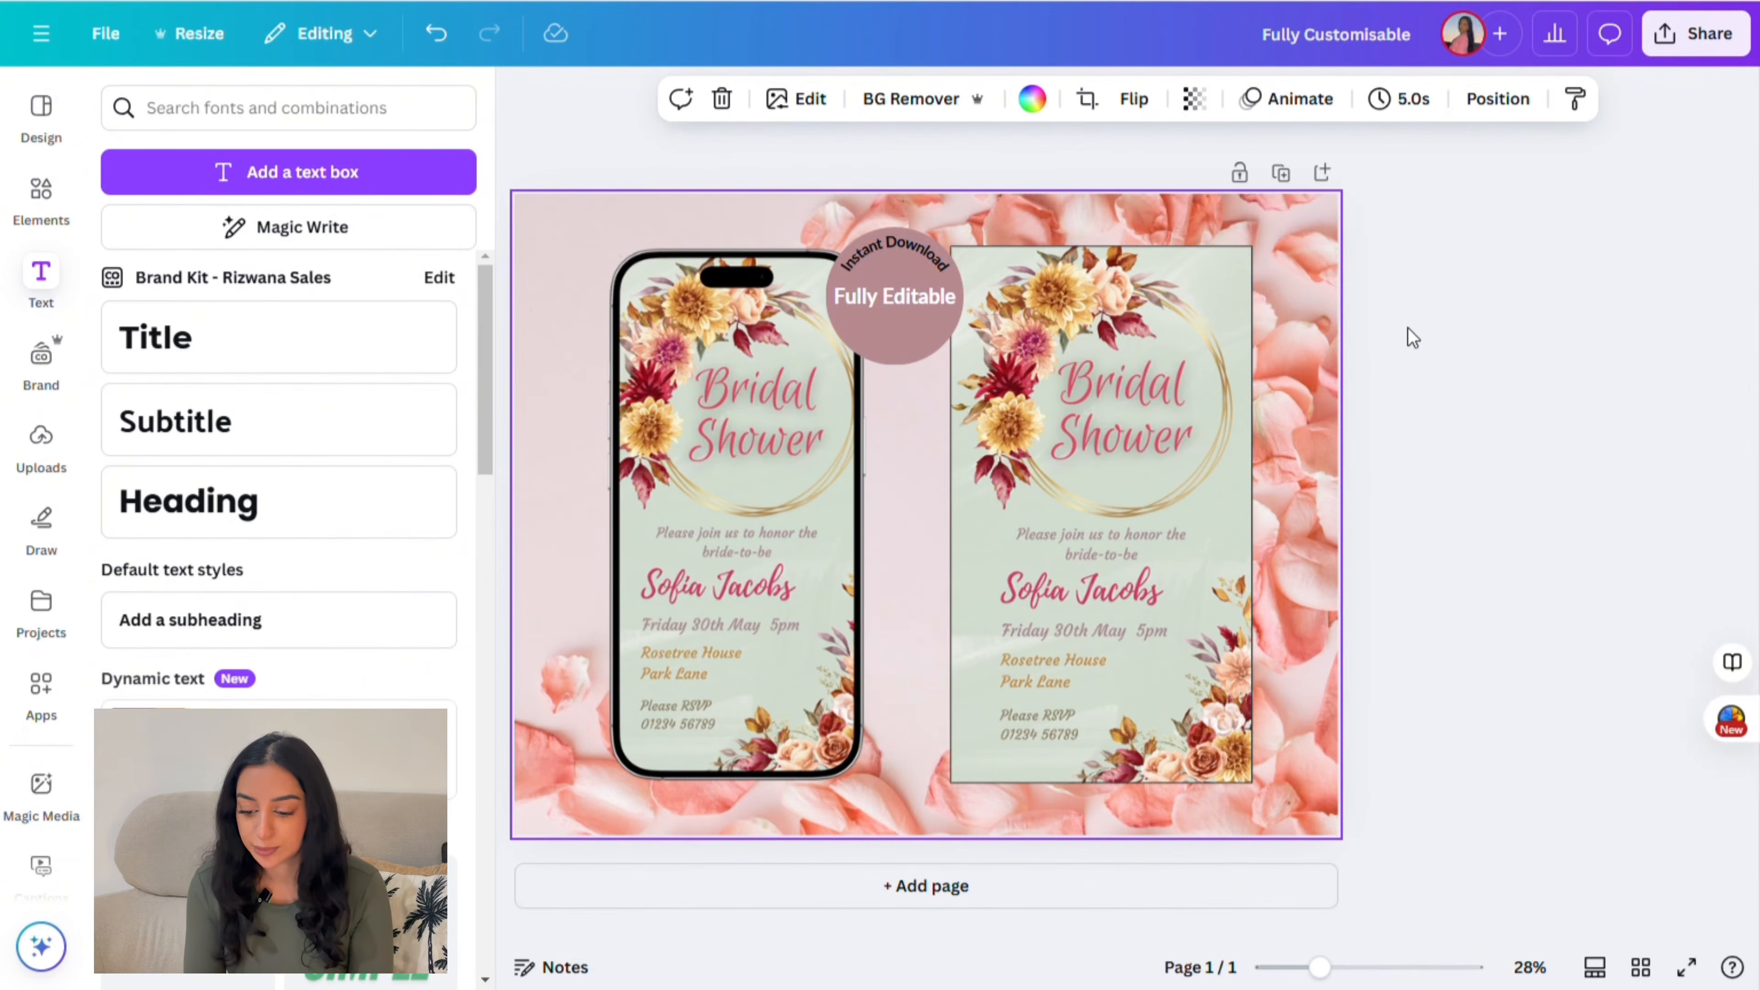
click(859, 346)
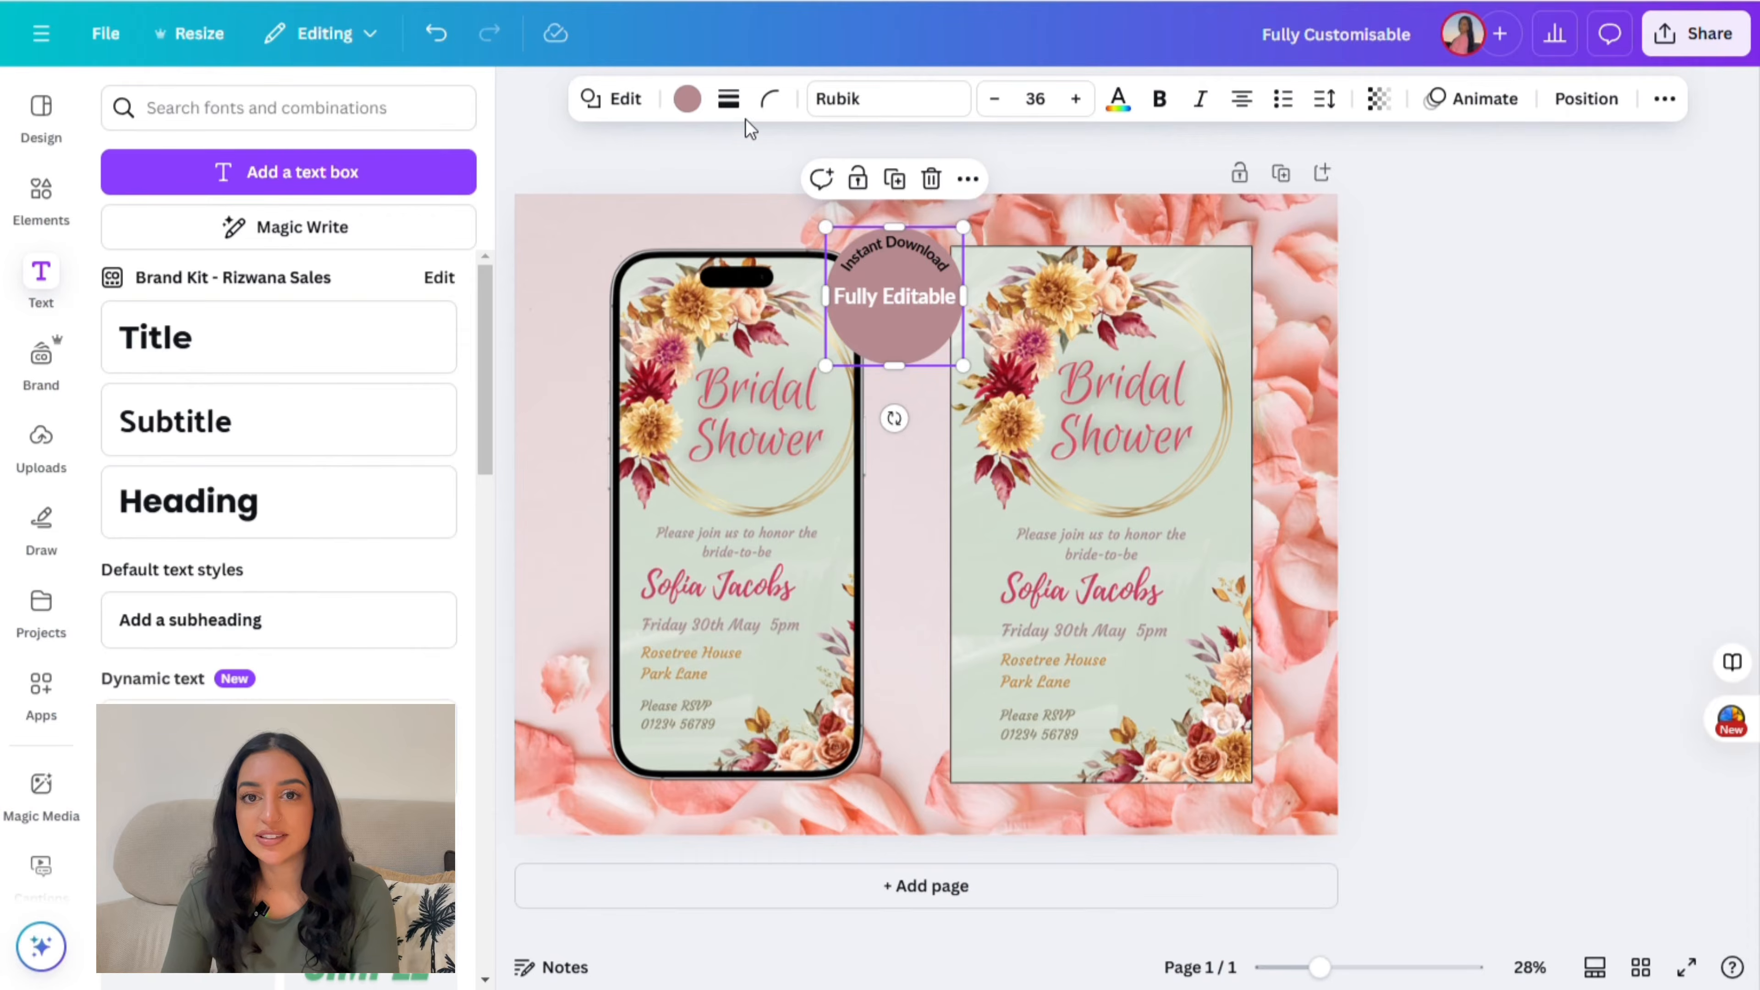
click(729, 100)
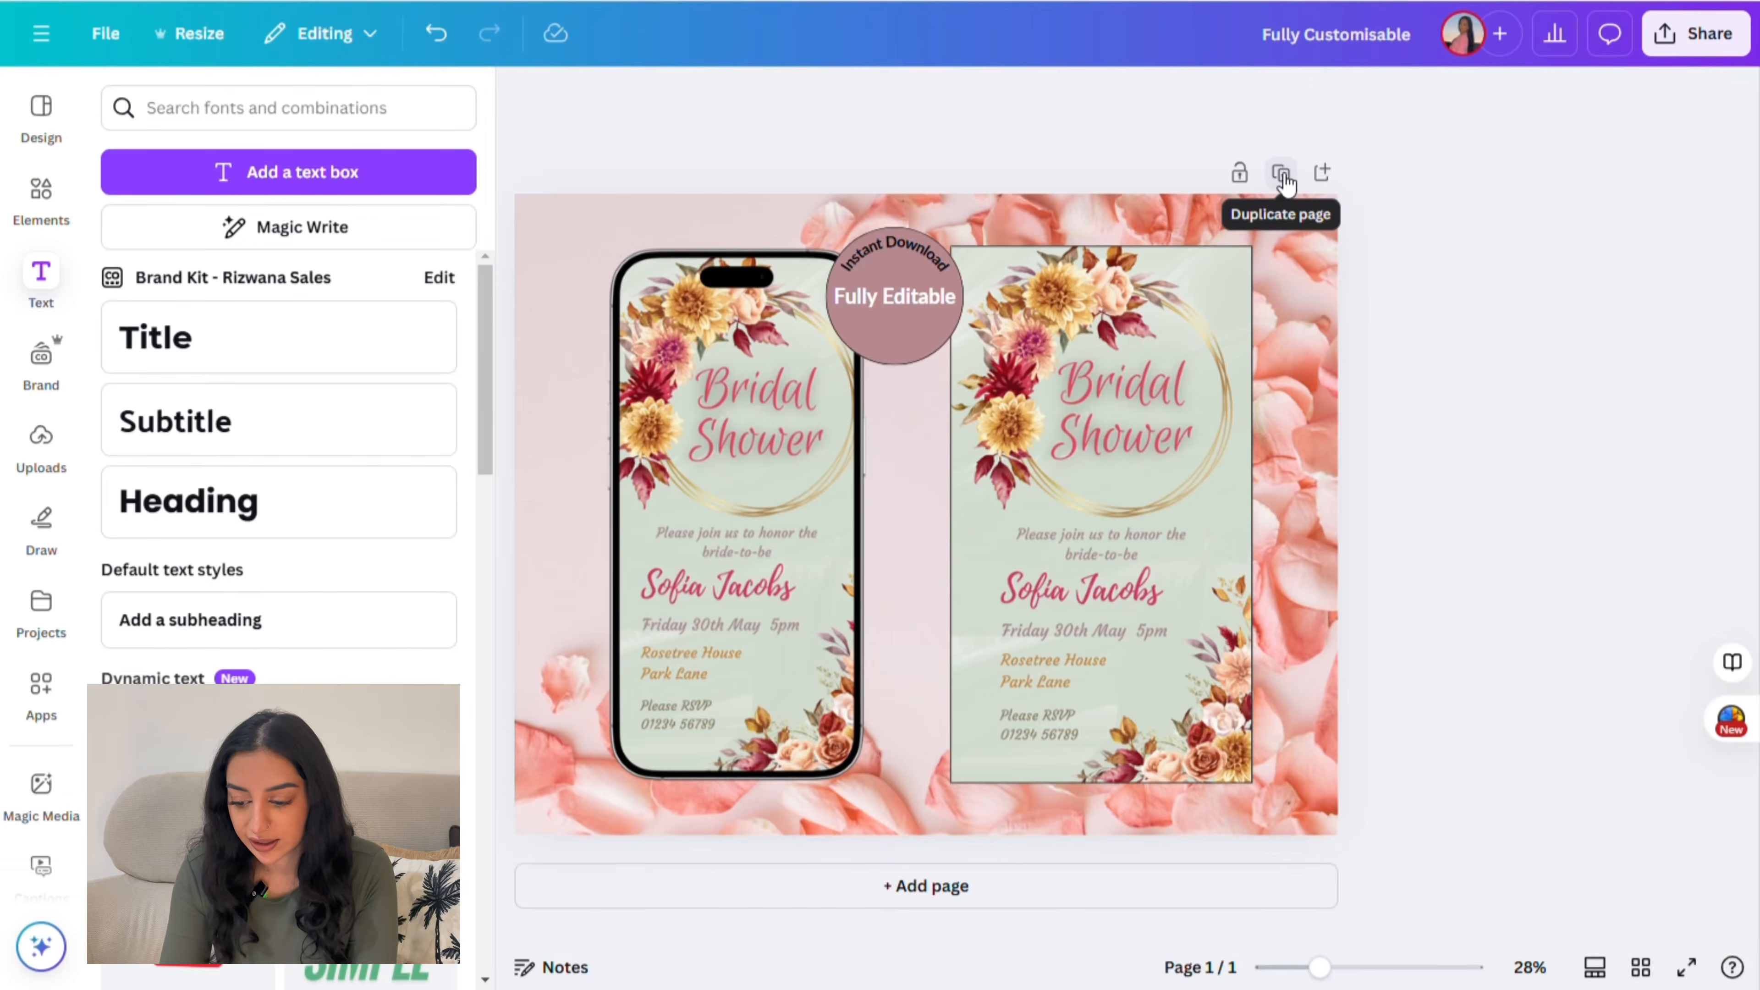
Step: Duplicate the page and delete the invitation image and the circle badge with its texts from the copy
click(1281, 173)
click(1064, 464)
key(Delete)
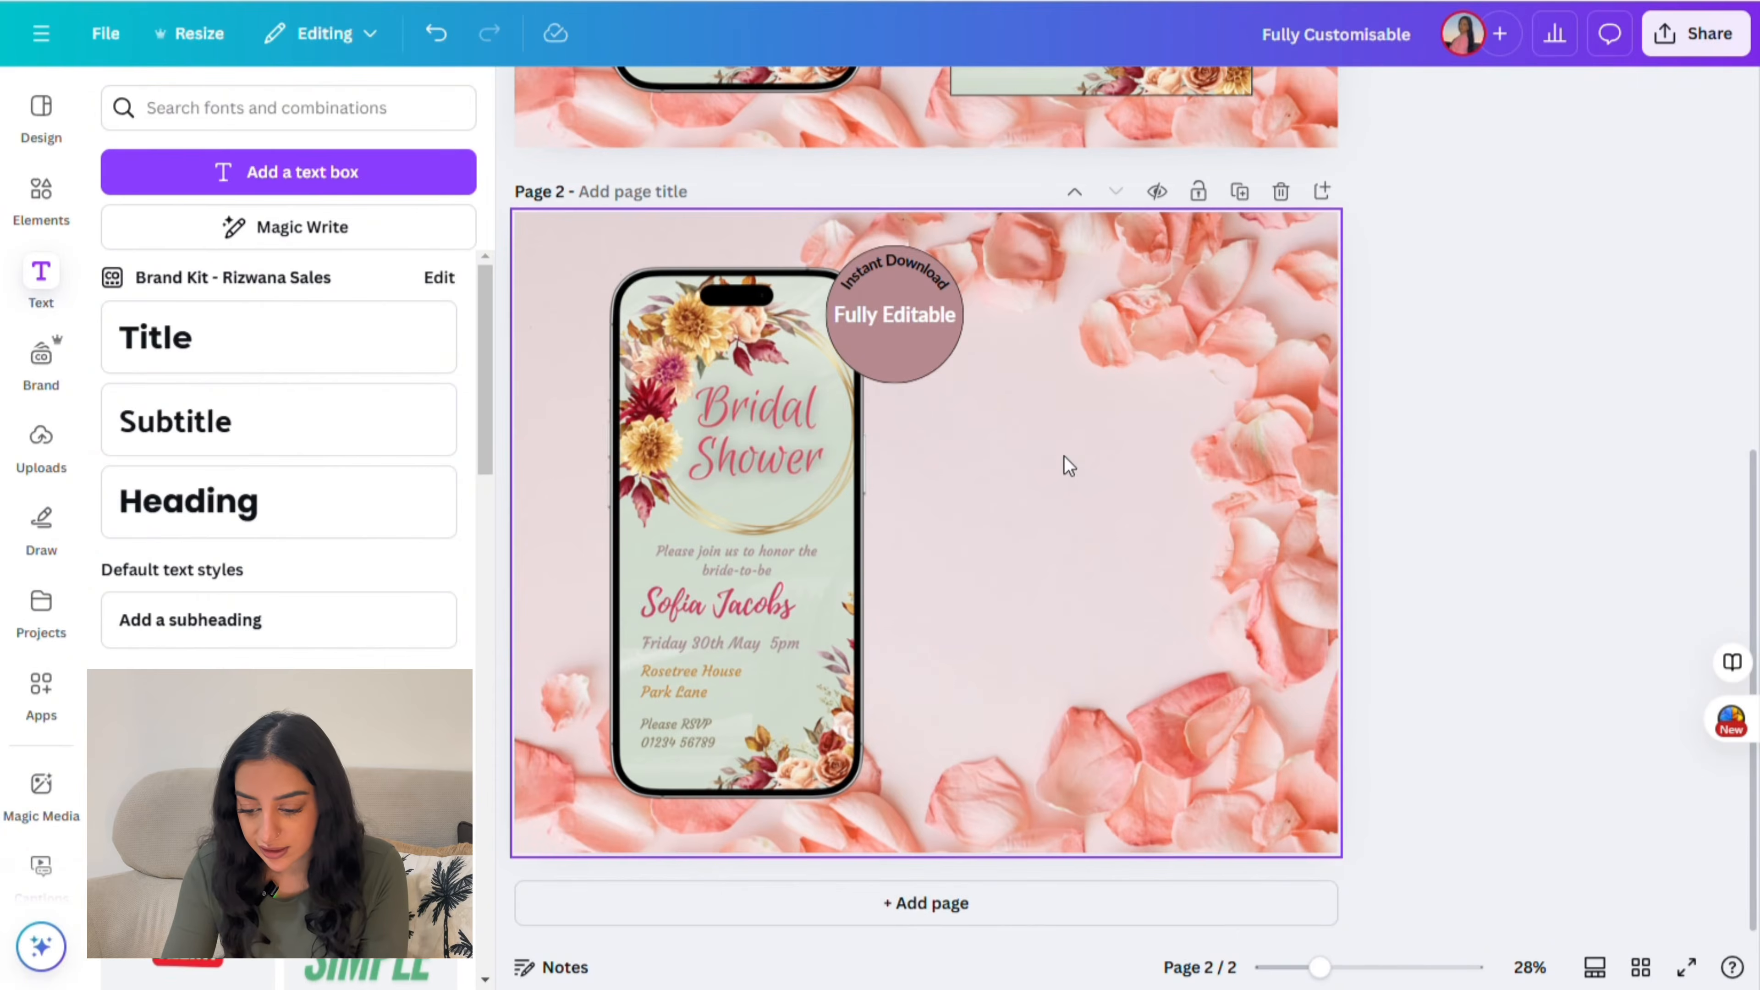
click(899, 355)
key(Delete)
click(898, 291)
key(Delete)
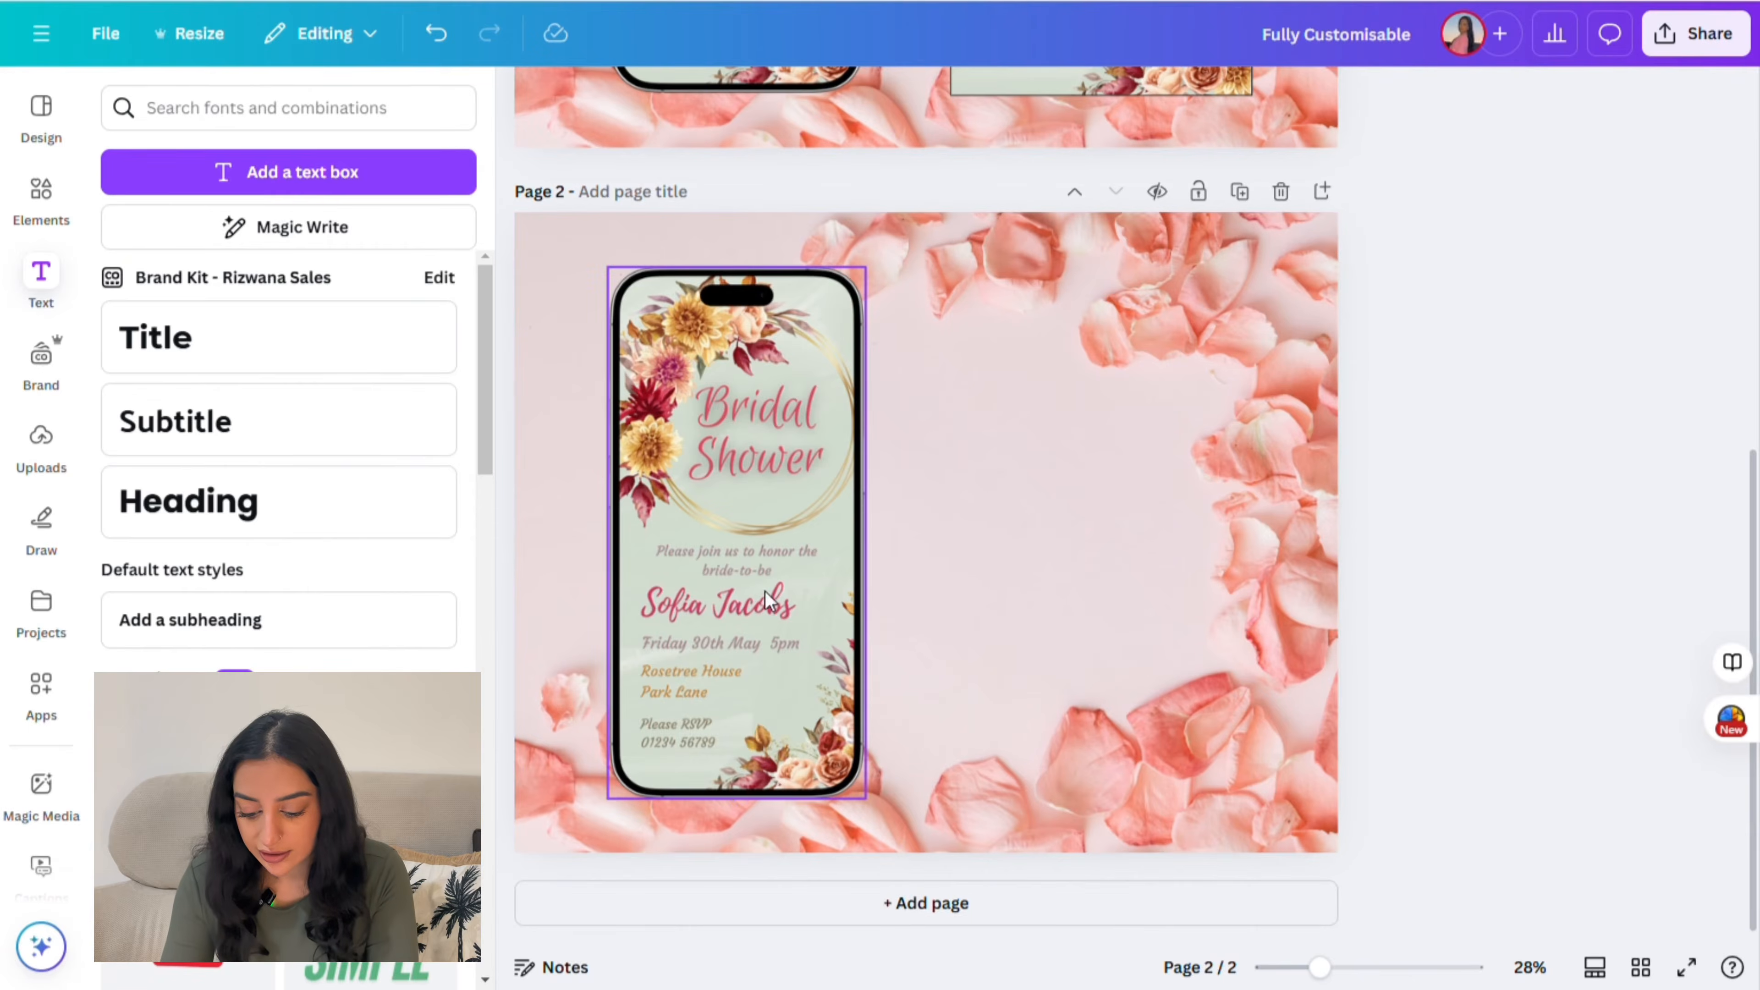
Step: Add the heading "What's Included" on page 2, enlarge it and place it beside the top of the phone mockup
click(321, 196)
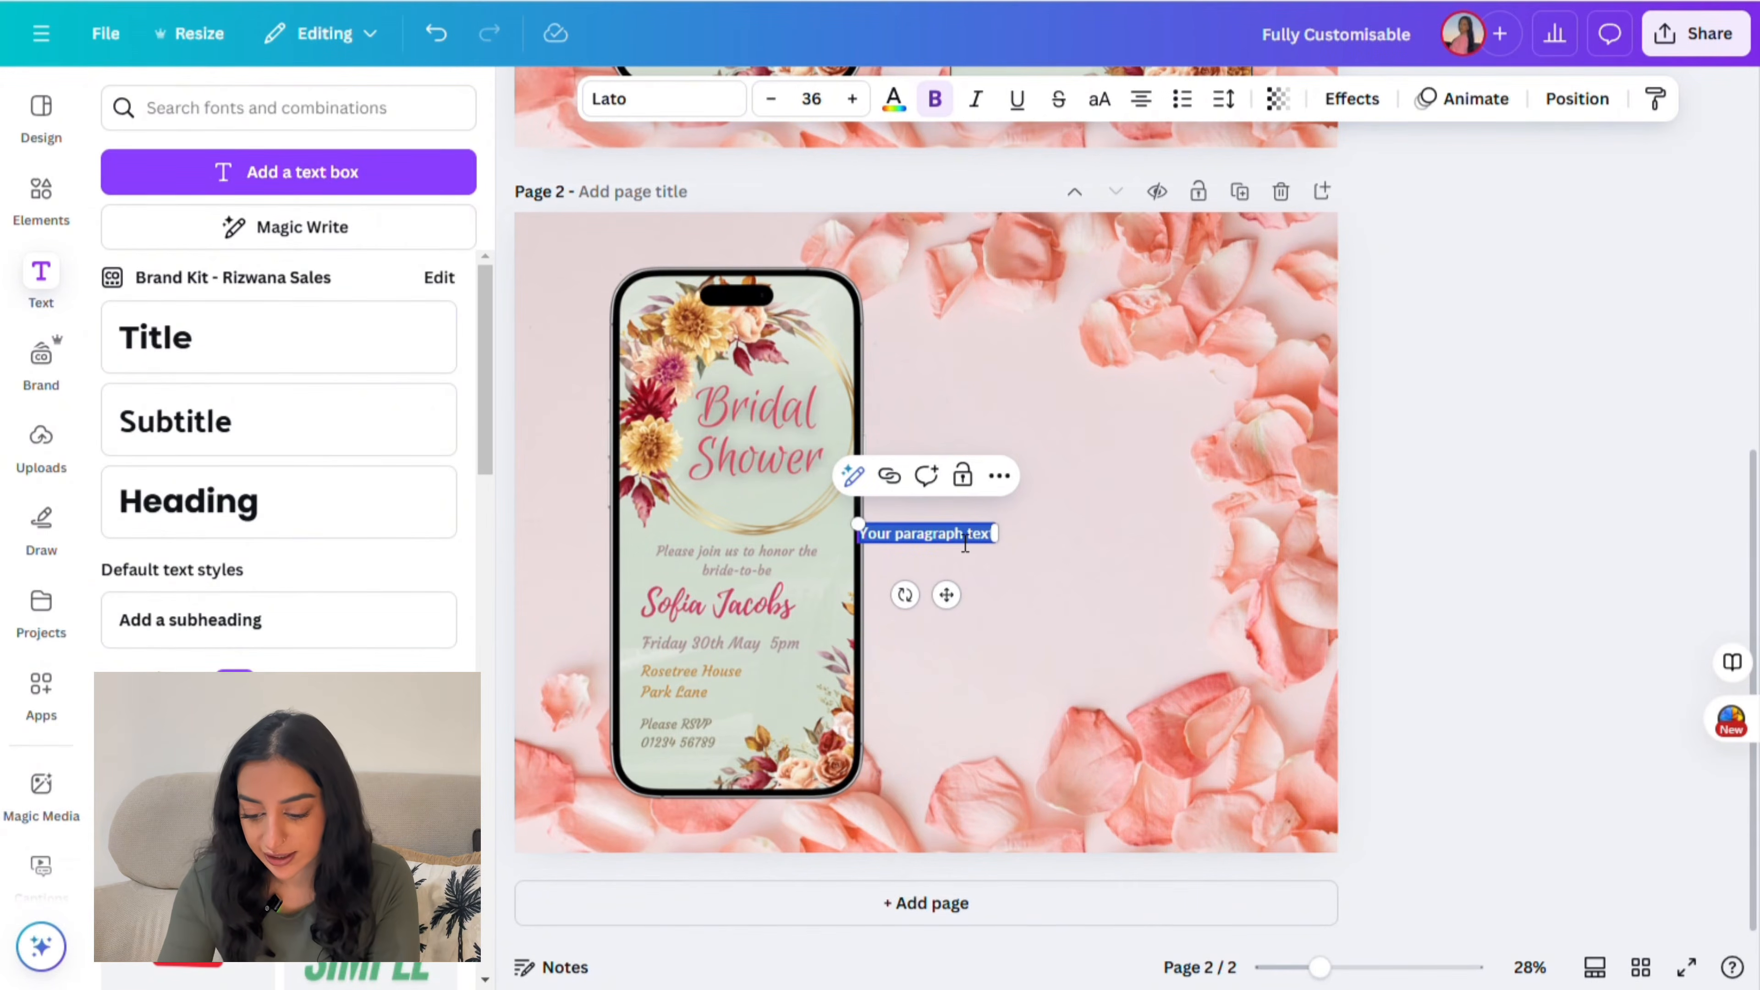
text(Wha)
text(t's Included)
drag(875, 524, 609, 480)
drag(814, 597, 1110, 415)
click(1081, 472)
Step: Place a white rectangle behind the heading and stack four white boxes below it, making the lowest one taller
click(46, 227)
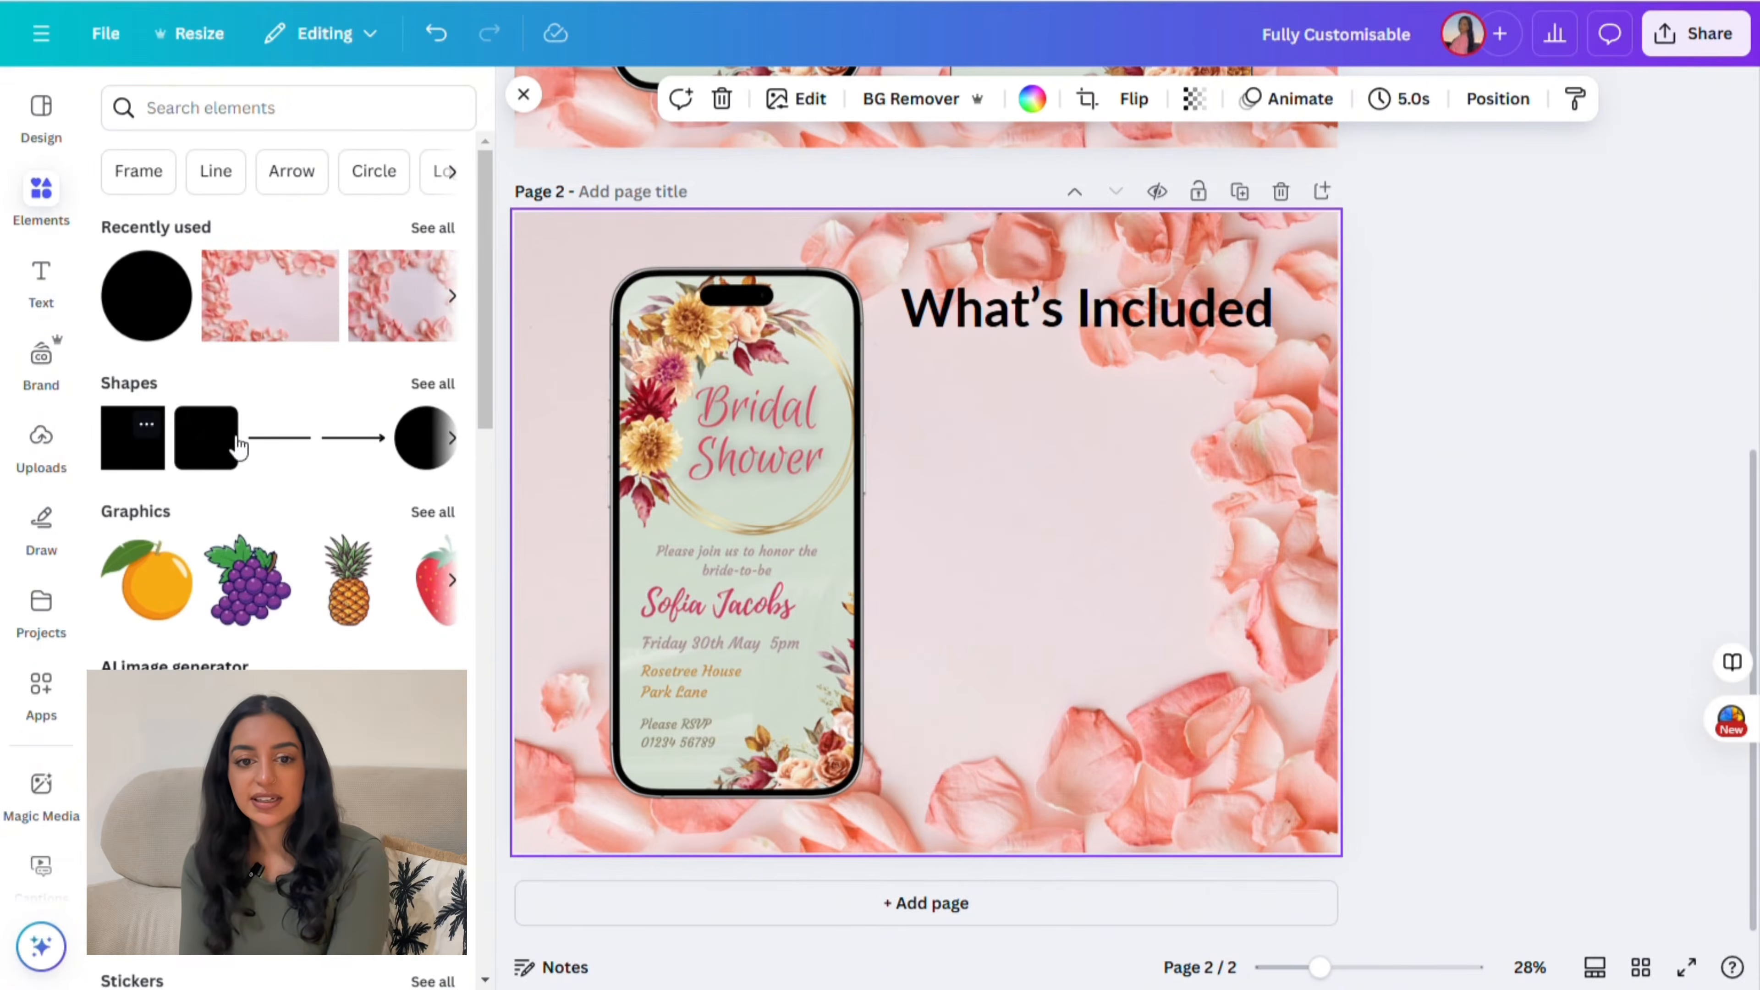
drag(133, 437, 980, 364)
drag(1087, 468, 1302, 360)
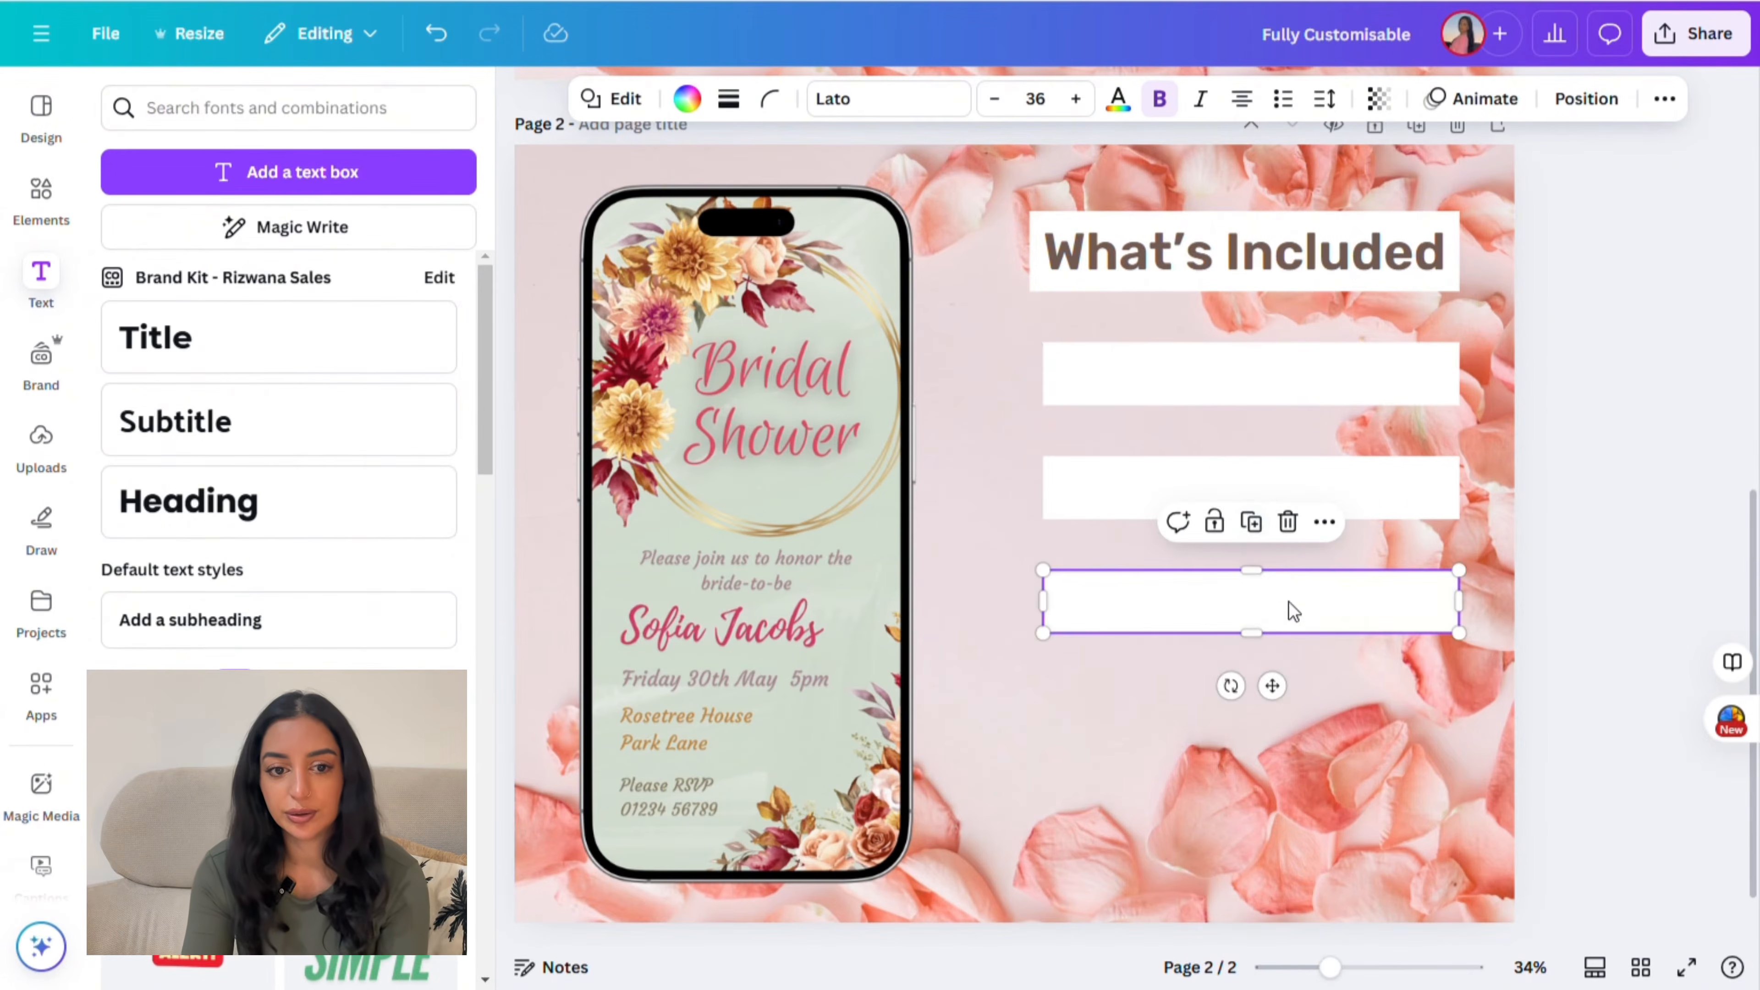
drag(1251, 745, 1259, 835)
Step: Add the text "Instant Download" in bold Canva Sans at size 59.1 and fit it inside the first white box
click(1220, 374)
click(390, 186)
text(Instant Download)
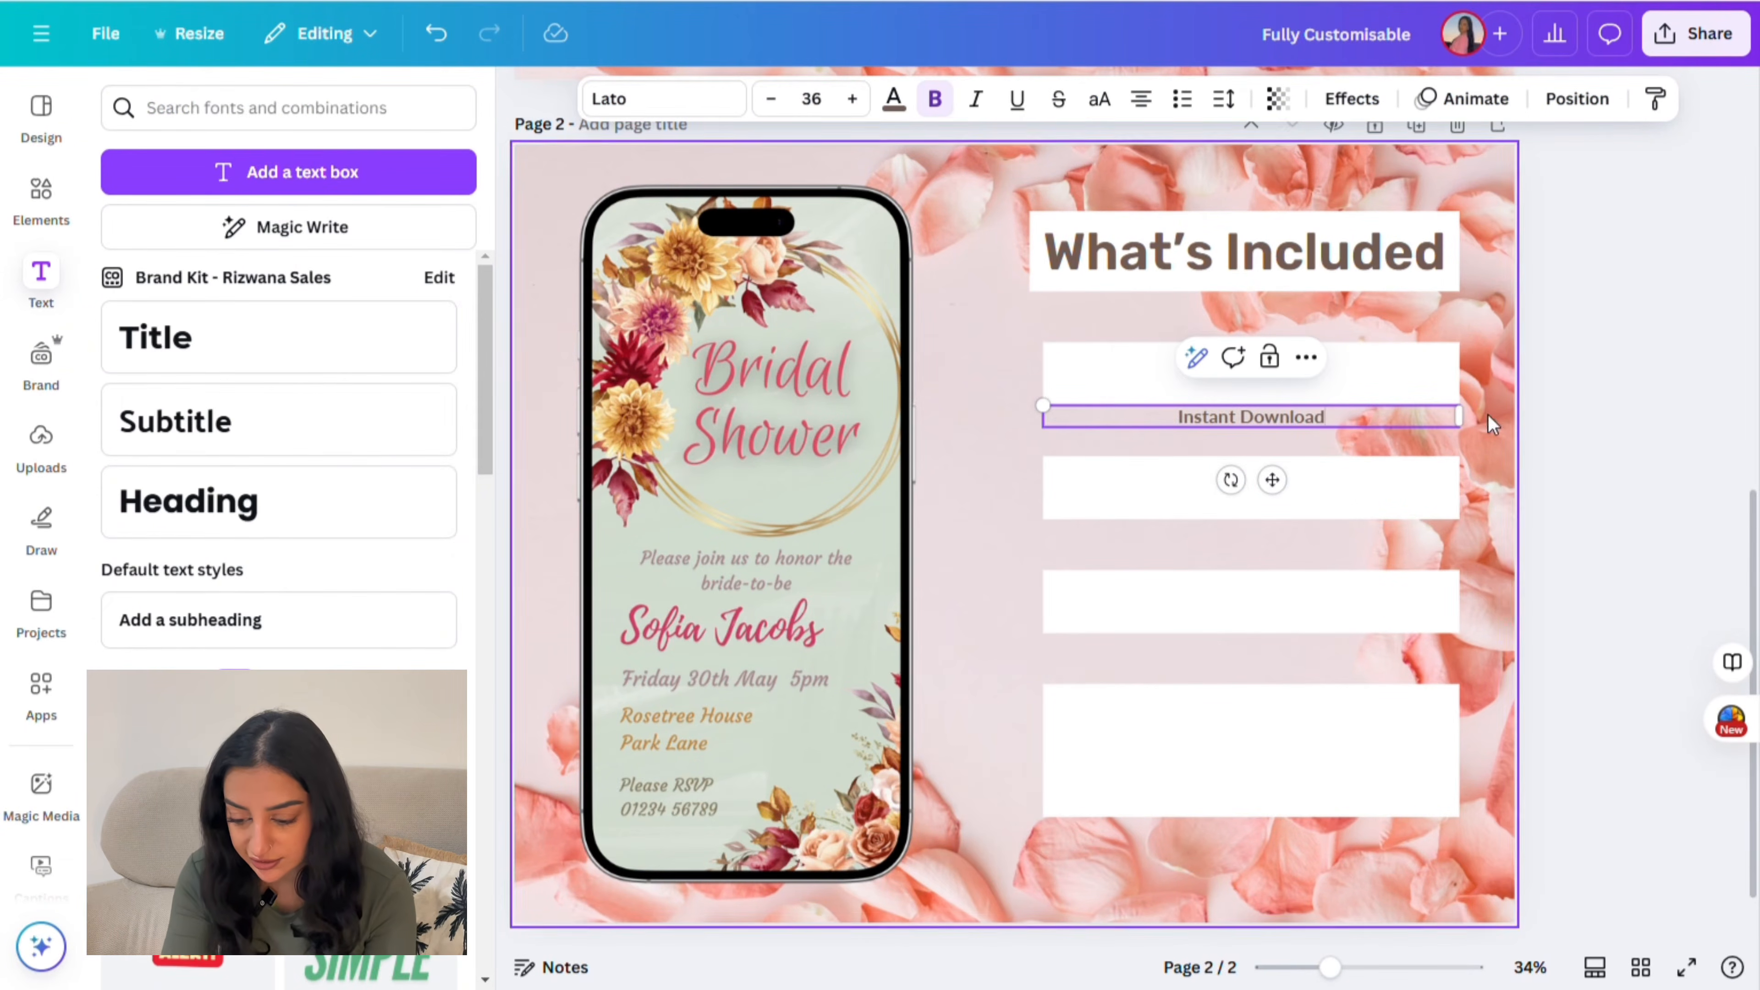
drag(1459, 416, 1251, 416)
drag(1043, 405, 975, 390)
drag(1125, 479, 1297, 442)
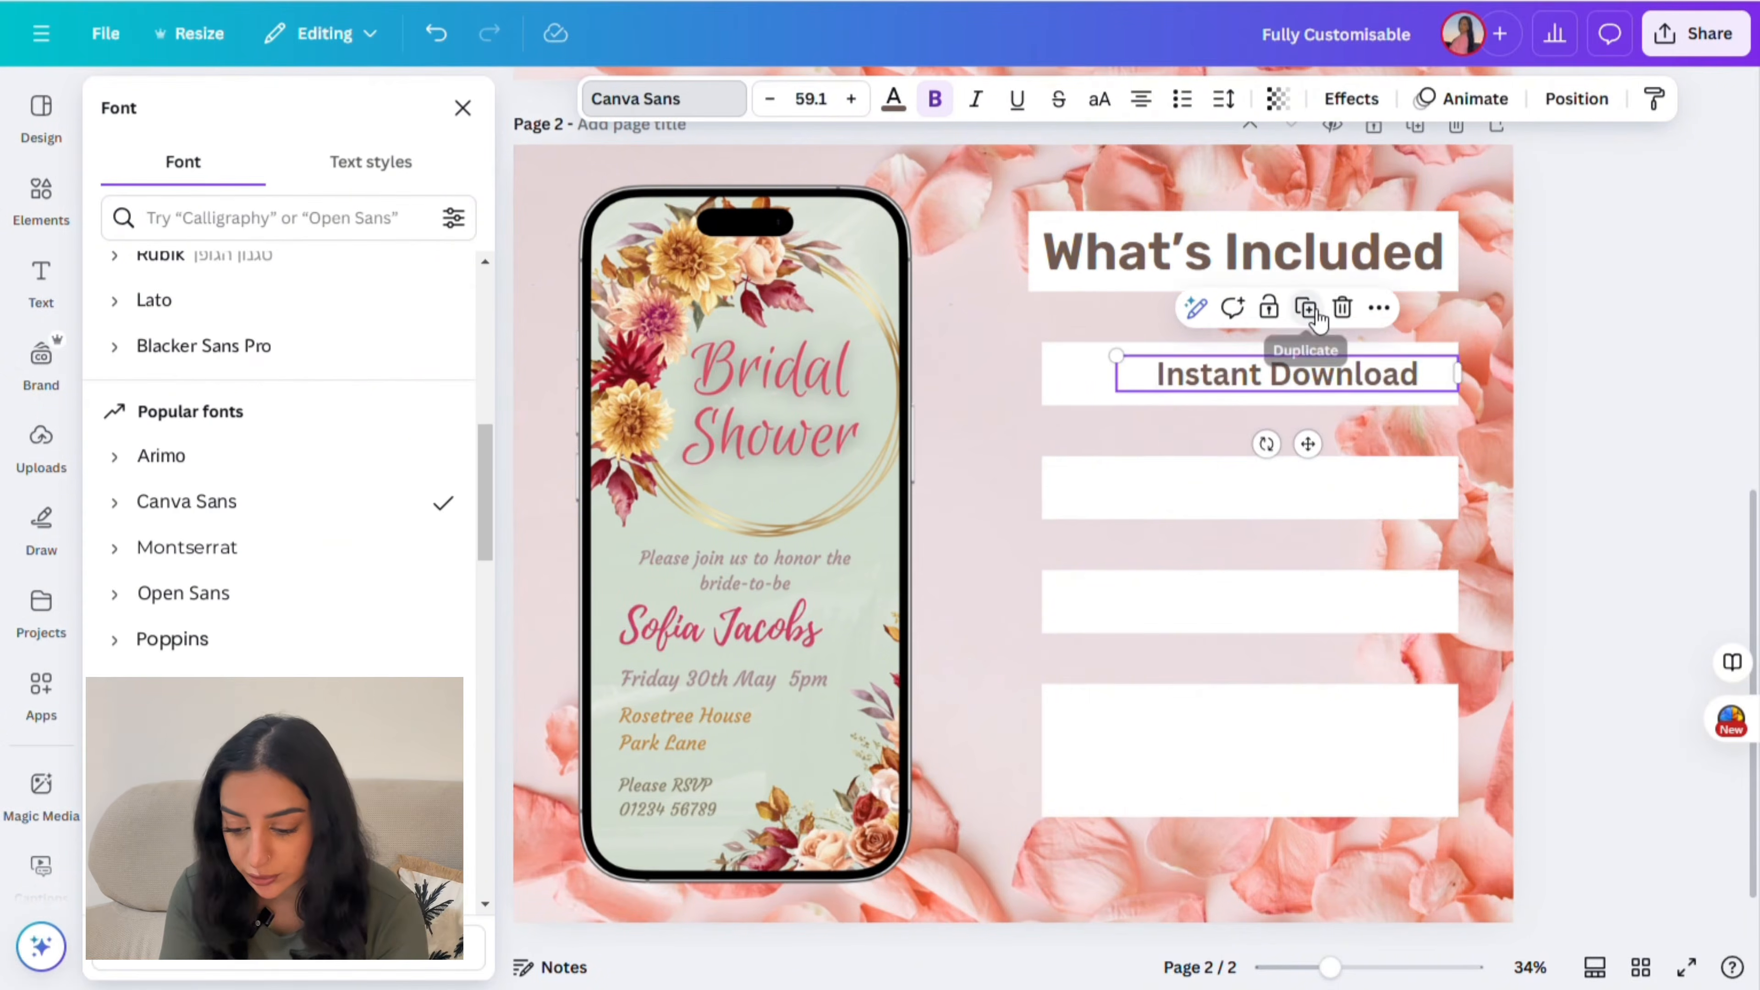
Step: Duplicate the "Instant Download" text into the second white box and change the copy to "100% Customisable"
click(1309, 307)
drag(1322, 460, 1314, 569)
double_click(1315, 509)
text(100% Customisable)
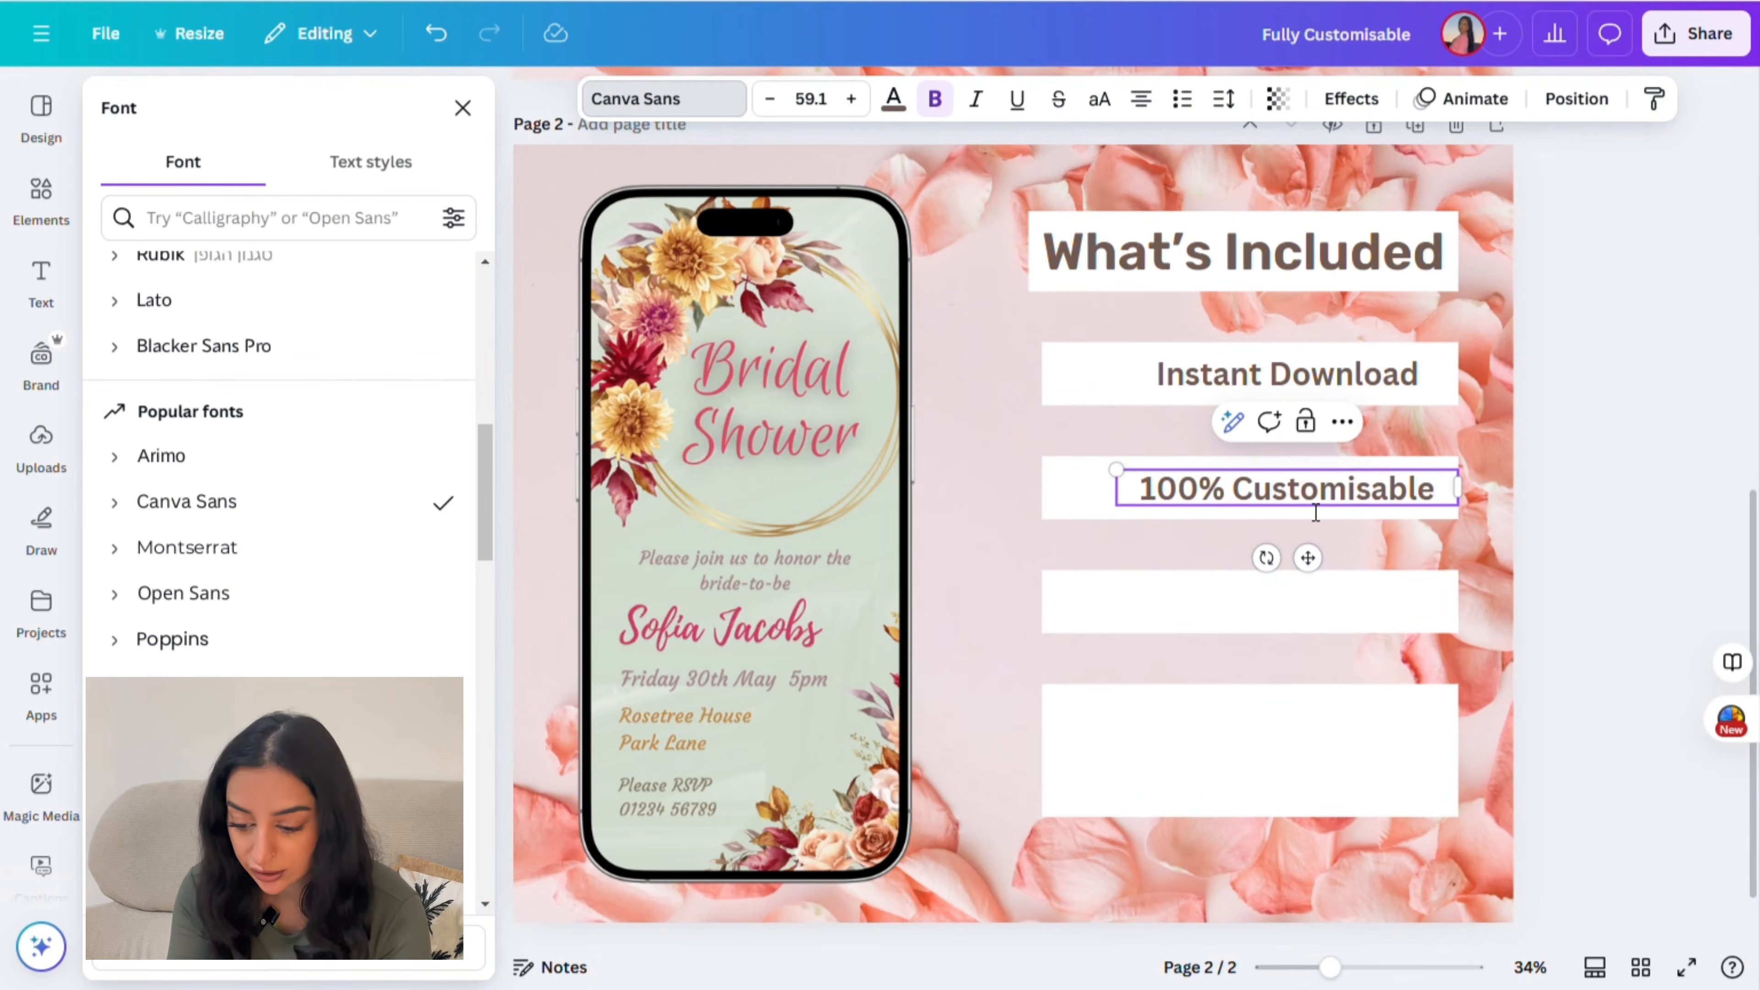
Step: Duplicate the "100% Customisable" text into the third white box and change the copy to "Made with Canva"
click(1281, 573)
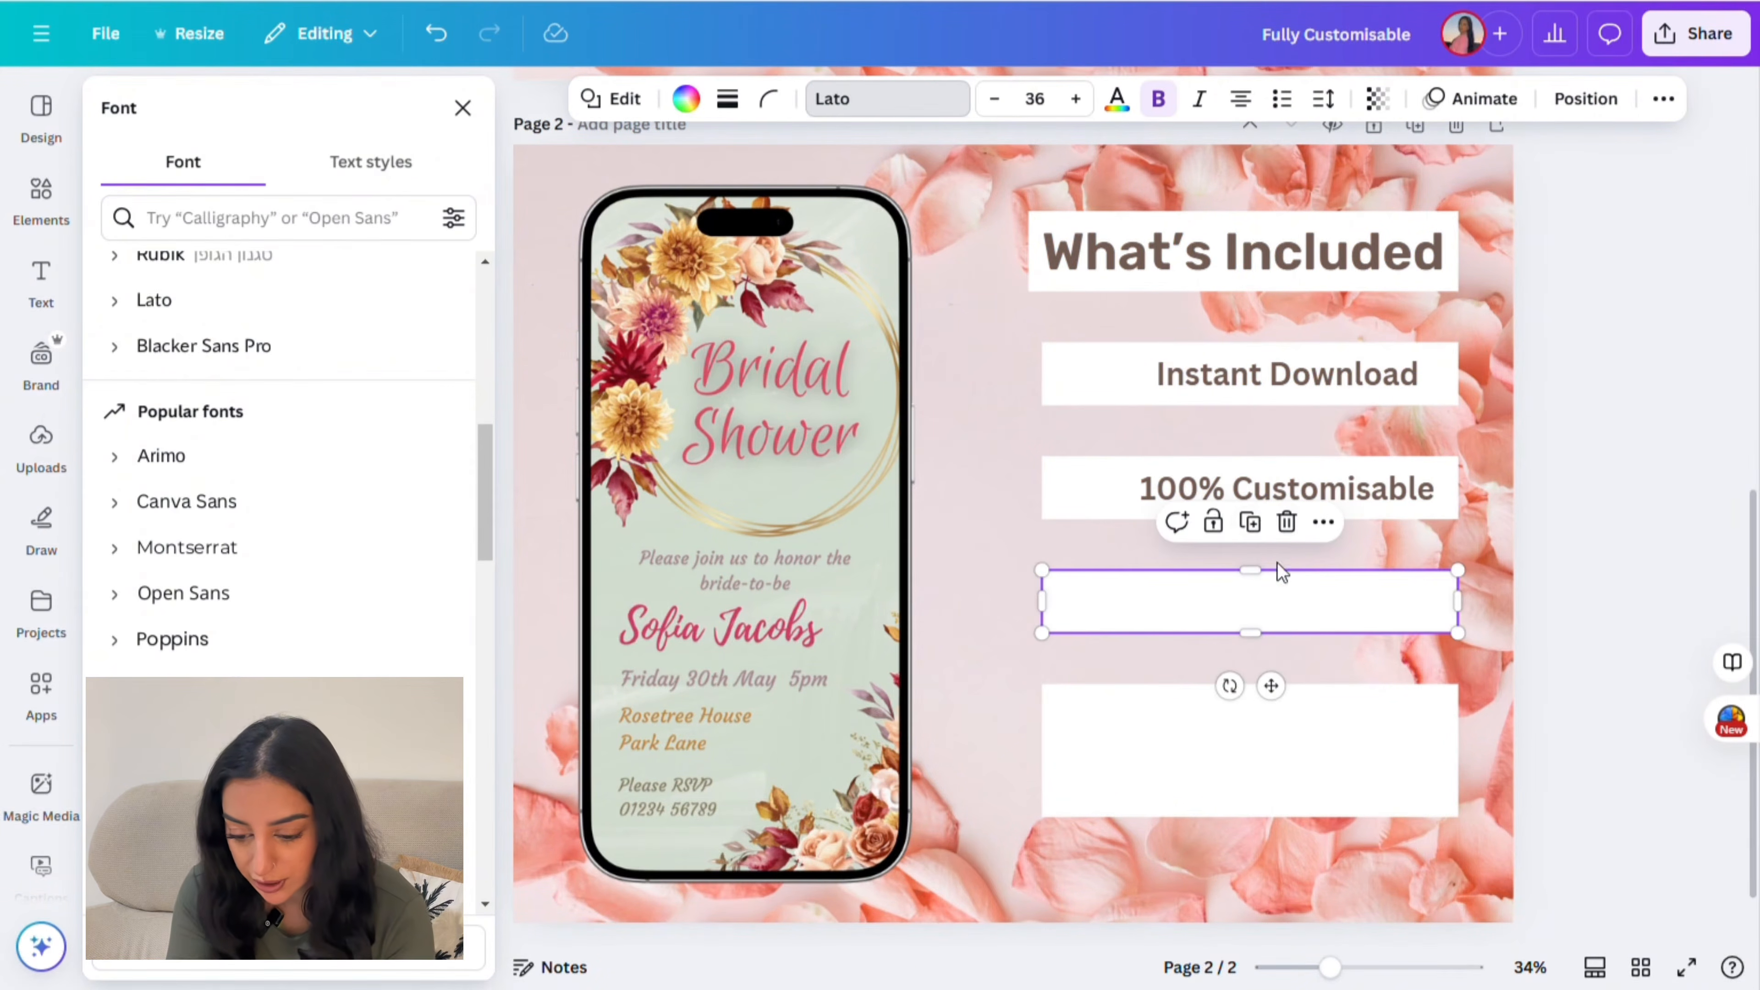
click(1340, 496)
click(1307, 423)
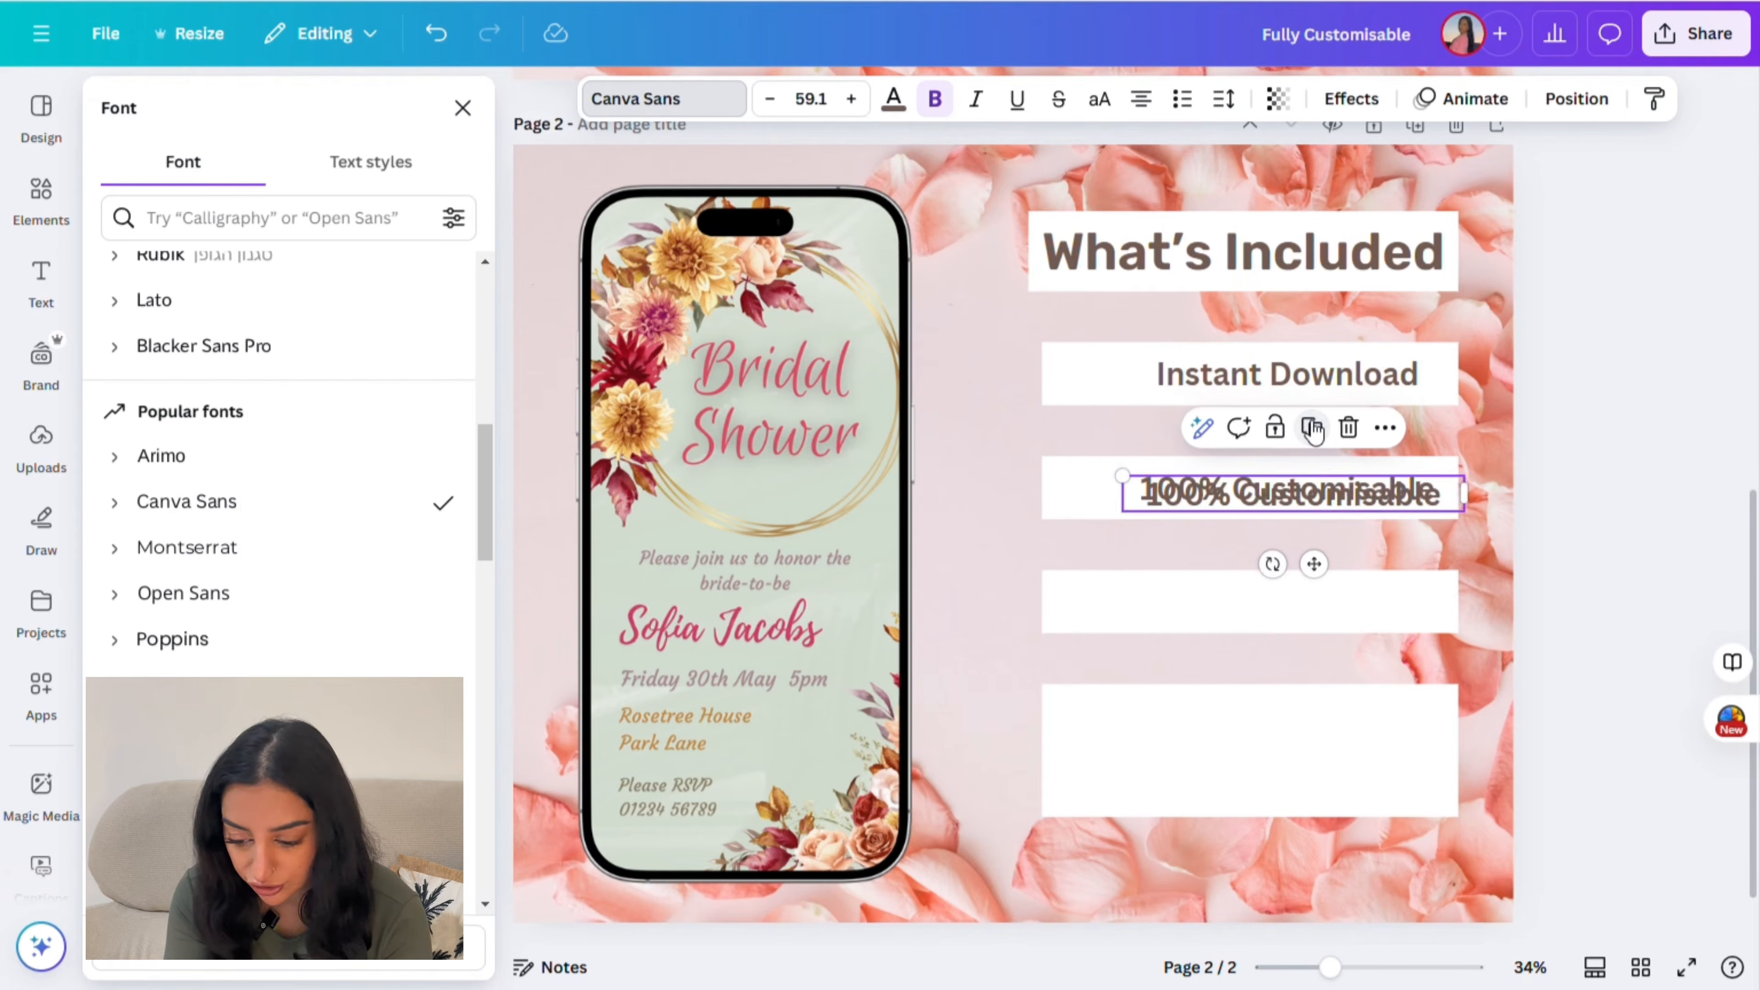
drag(1337, 506, 1337, 617)
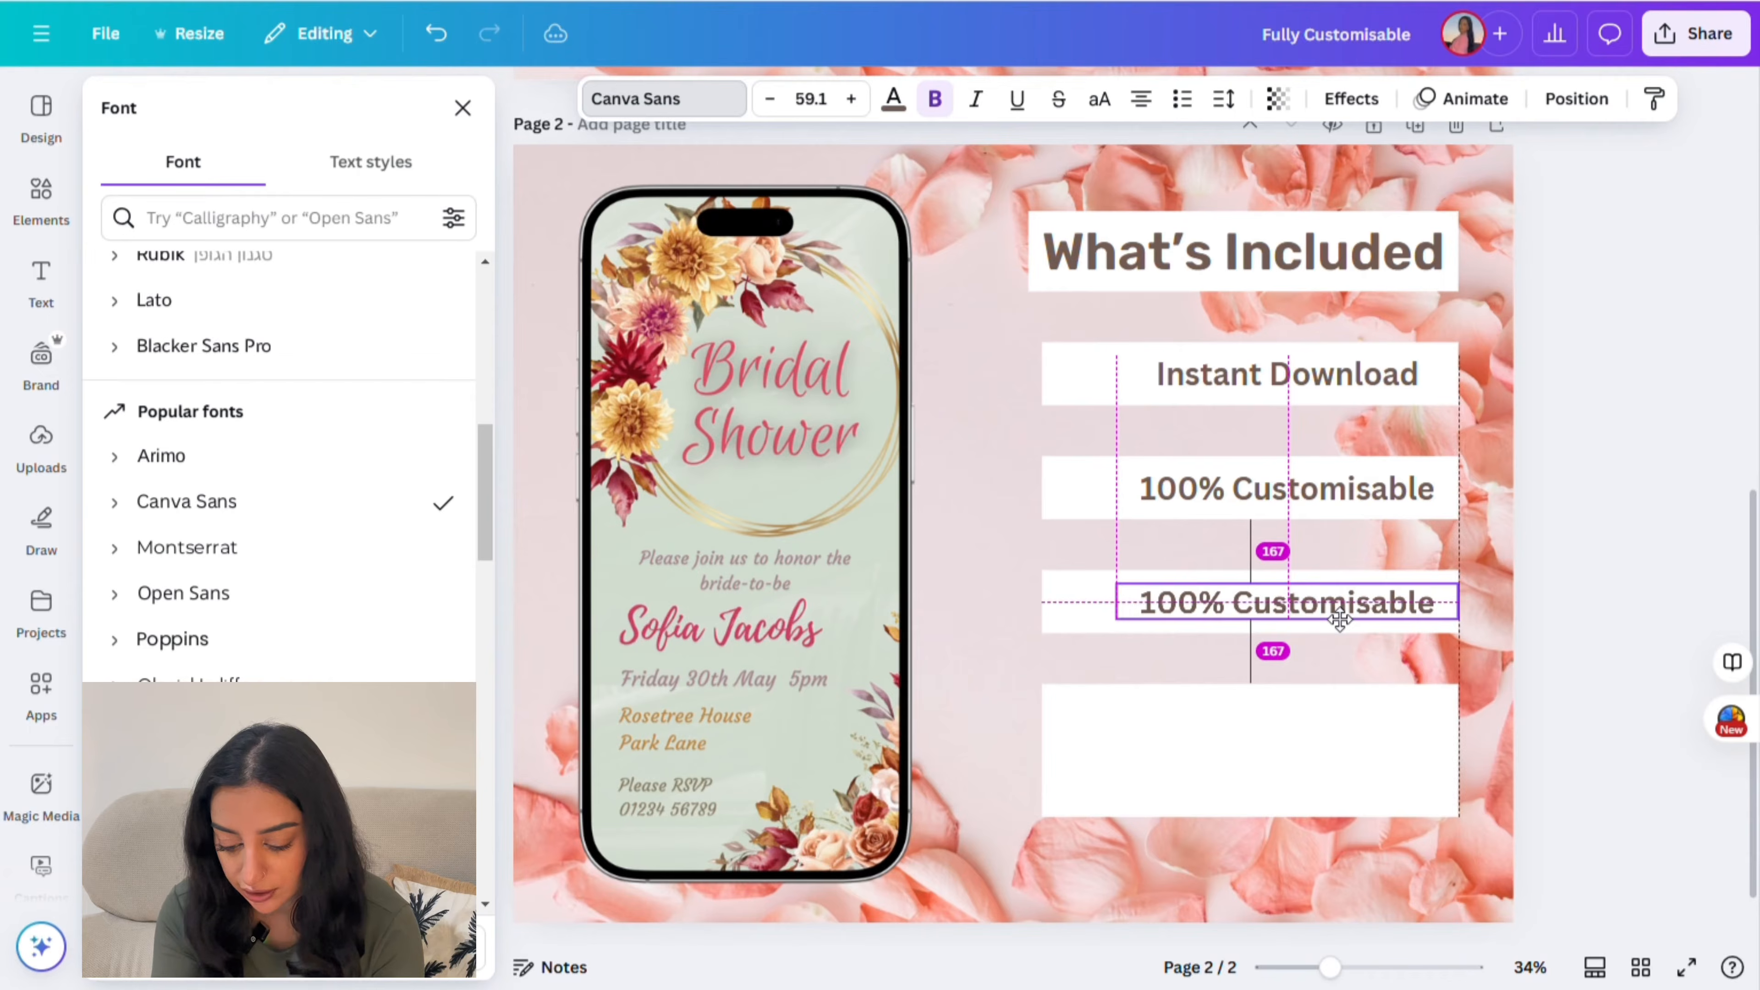
text(Made)
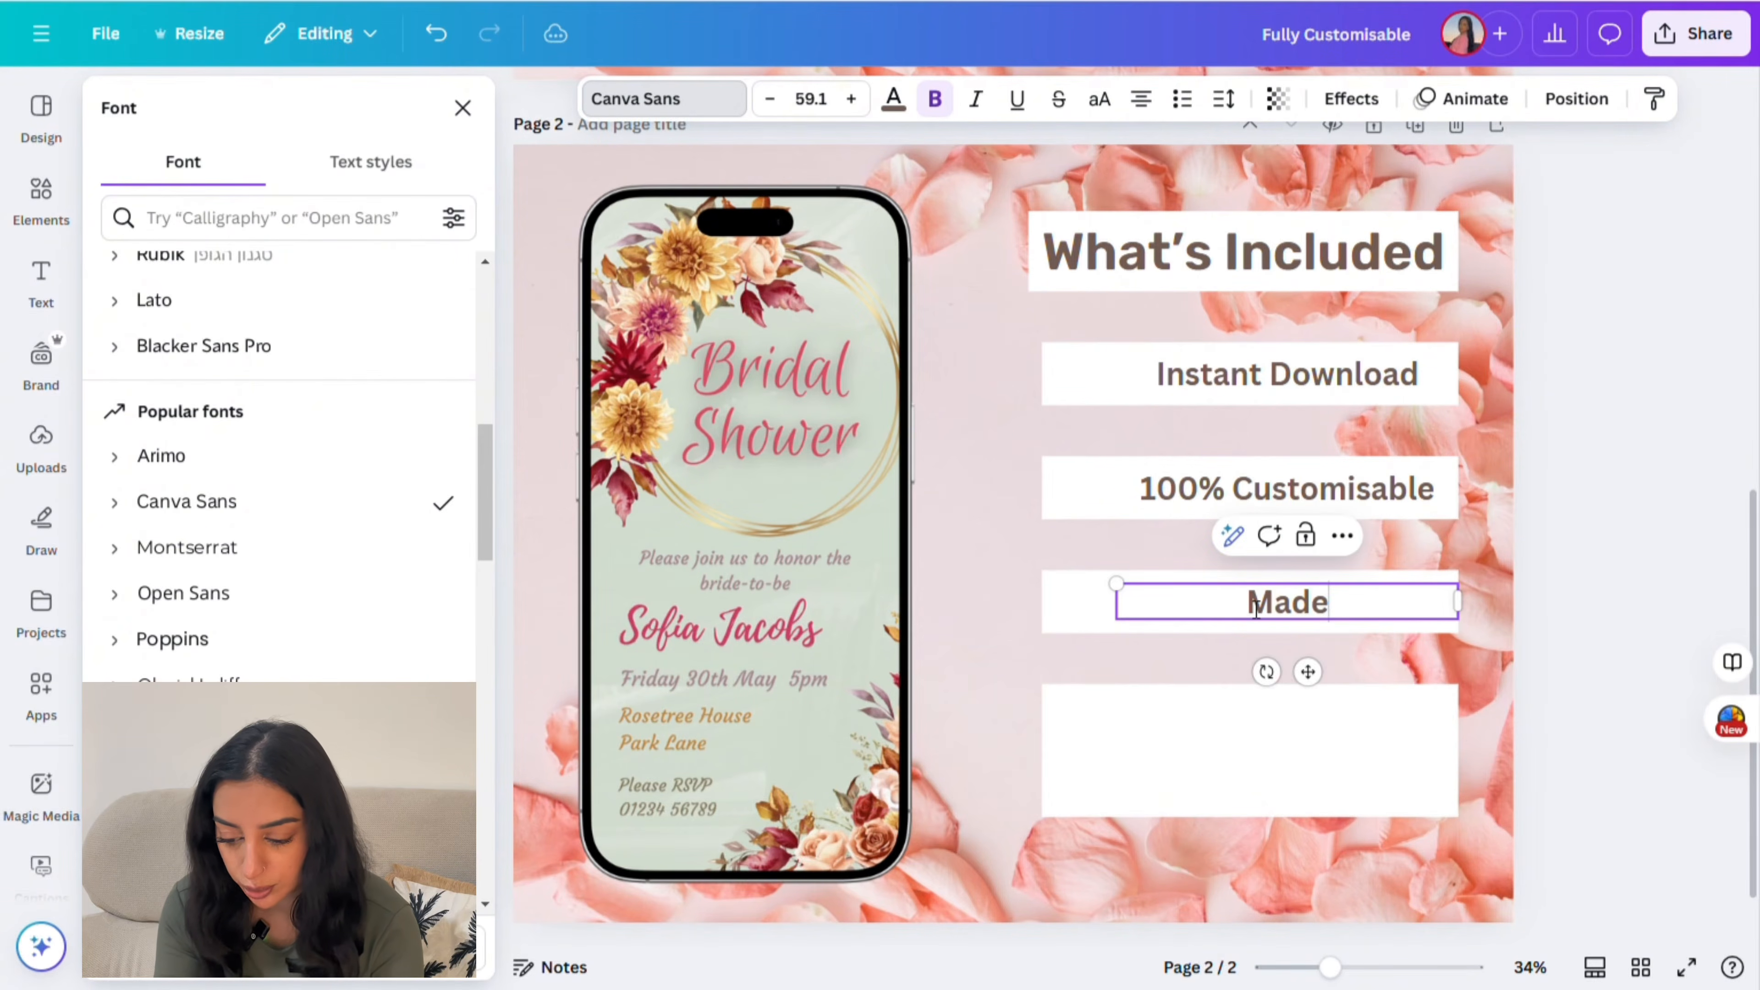
text( with Canvas)
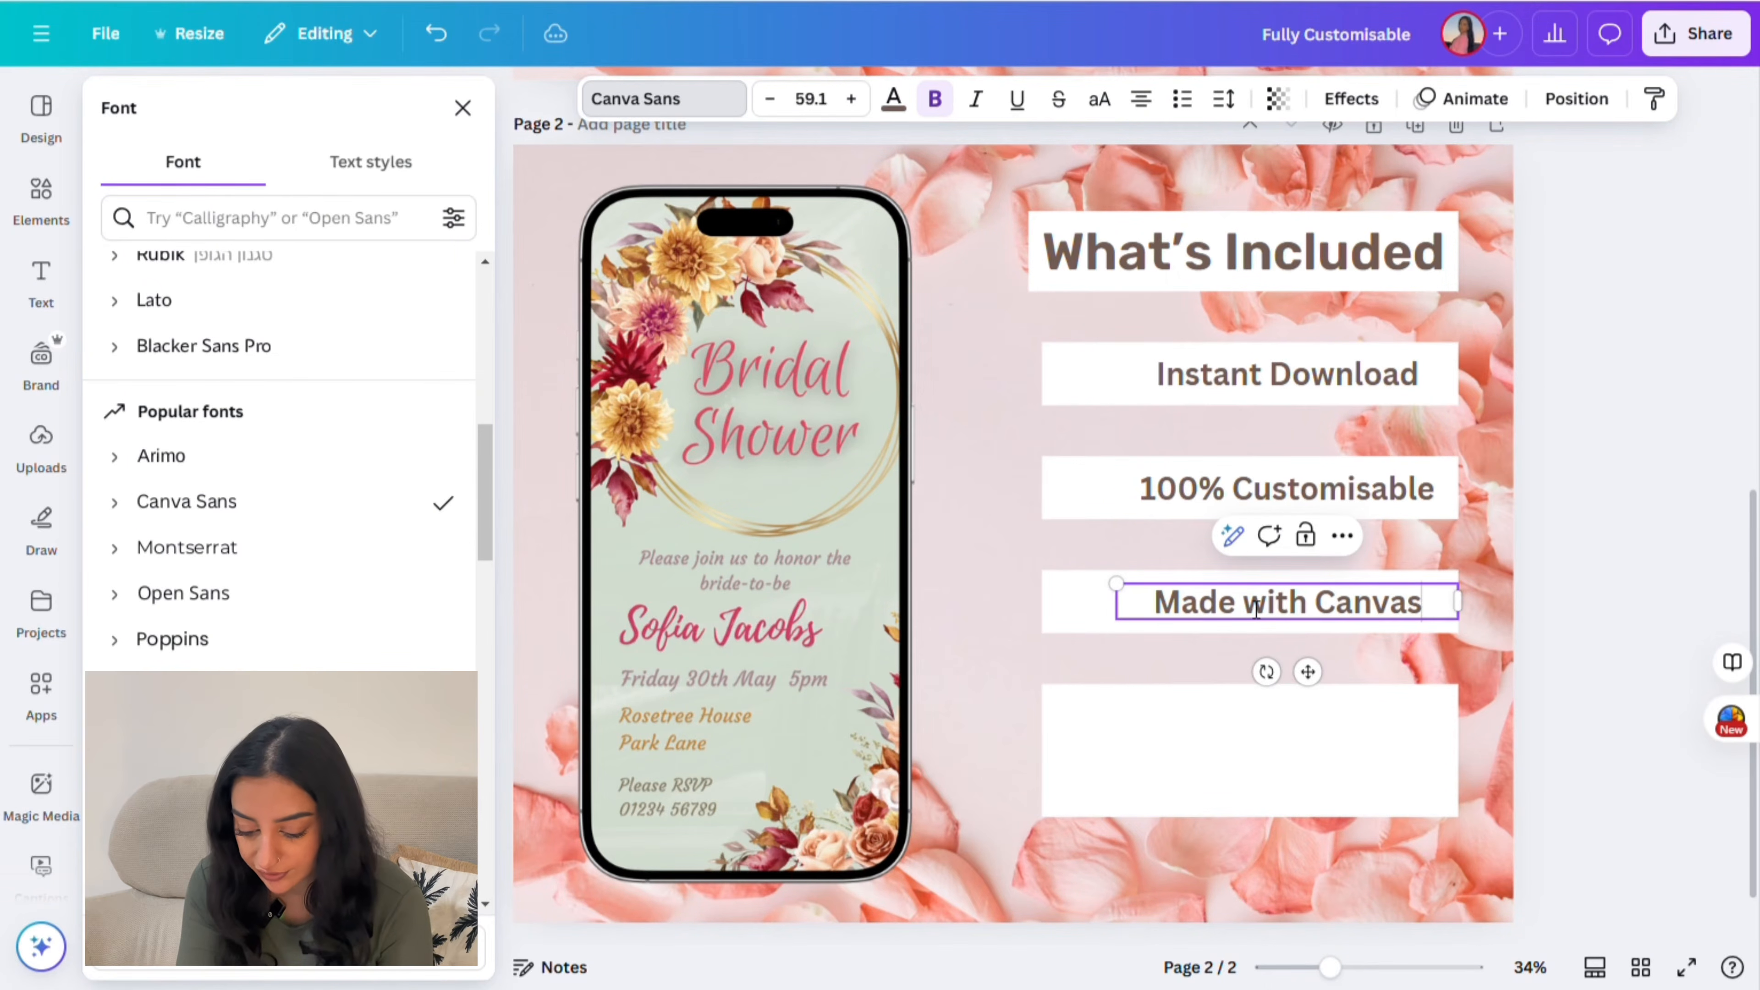
Step: Duplicate the "Made with Canva" text into the lowest box and change the copy to "Easy to Share on WhatsApp, Facebook and more!"
click(1314, 543)
drag(1319, 681, 1296, 796)
double_click(1409, 732)
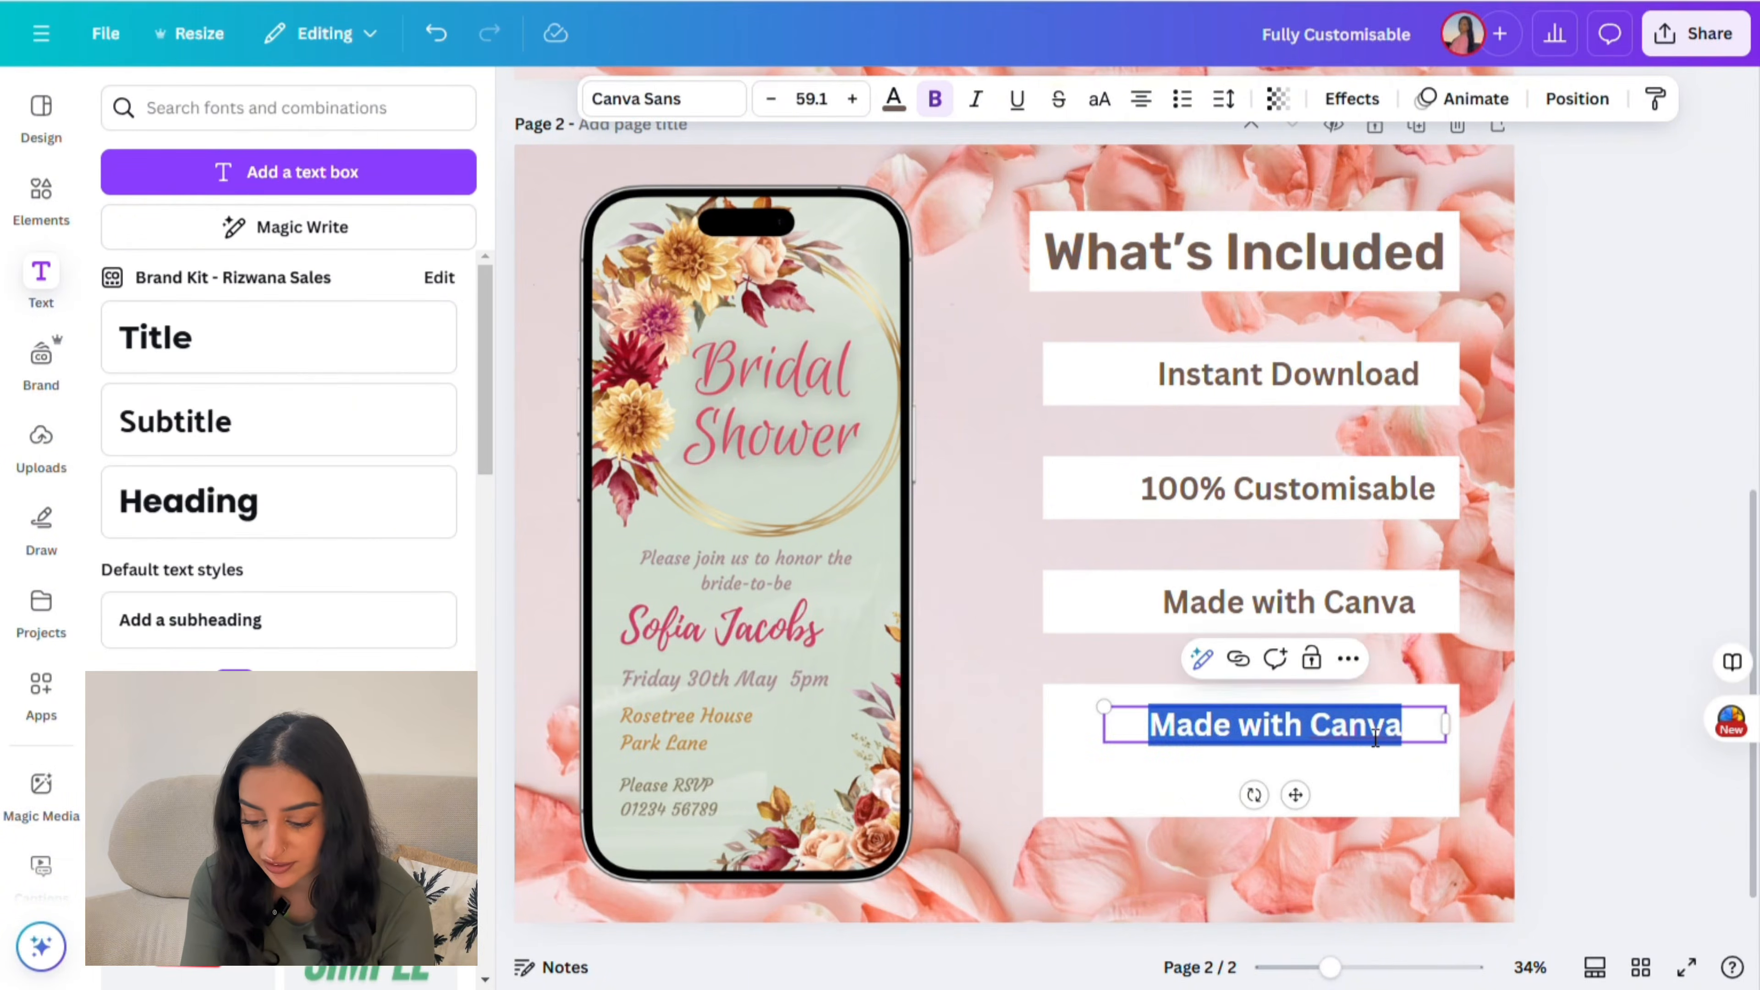
text(Easy to Share on)
key(Return)
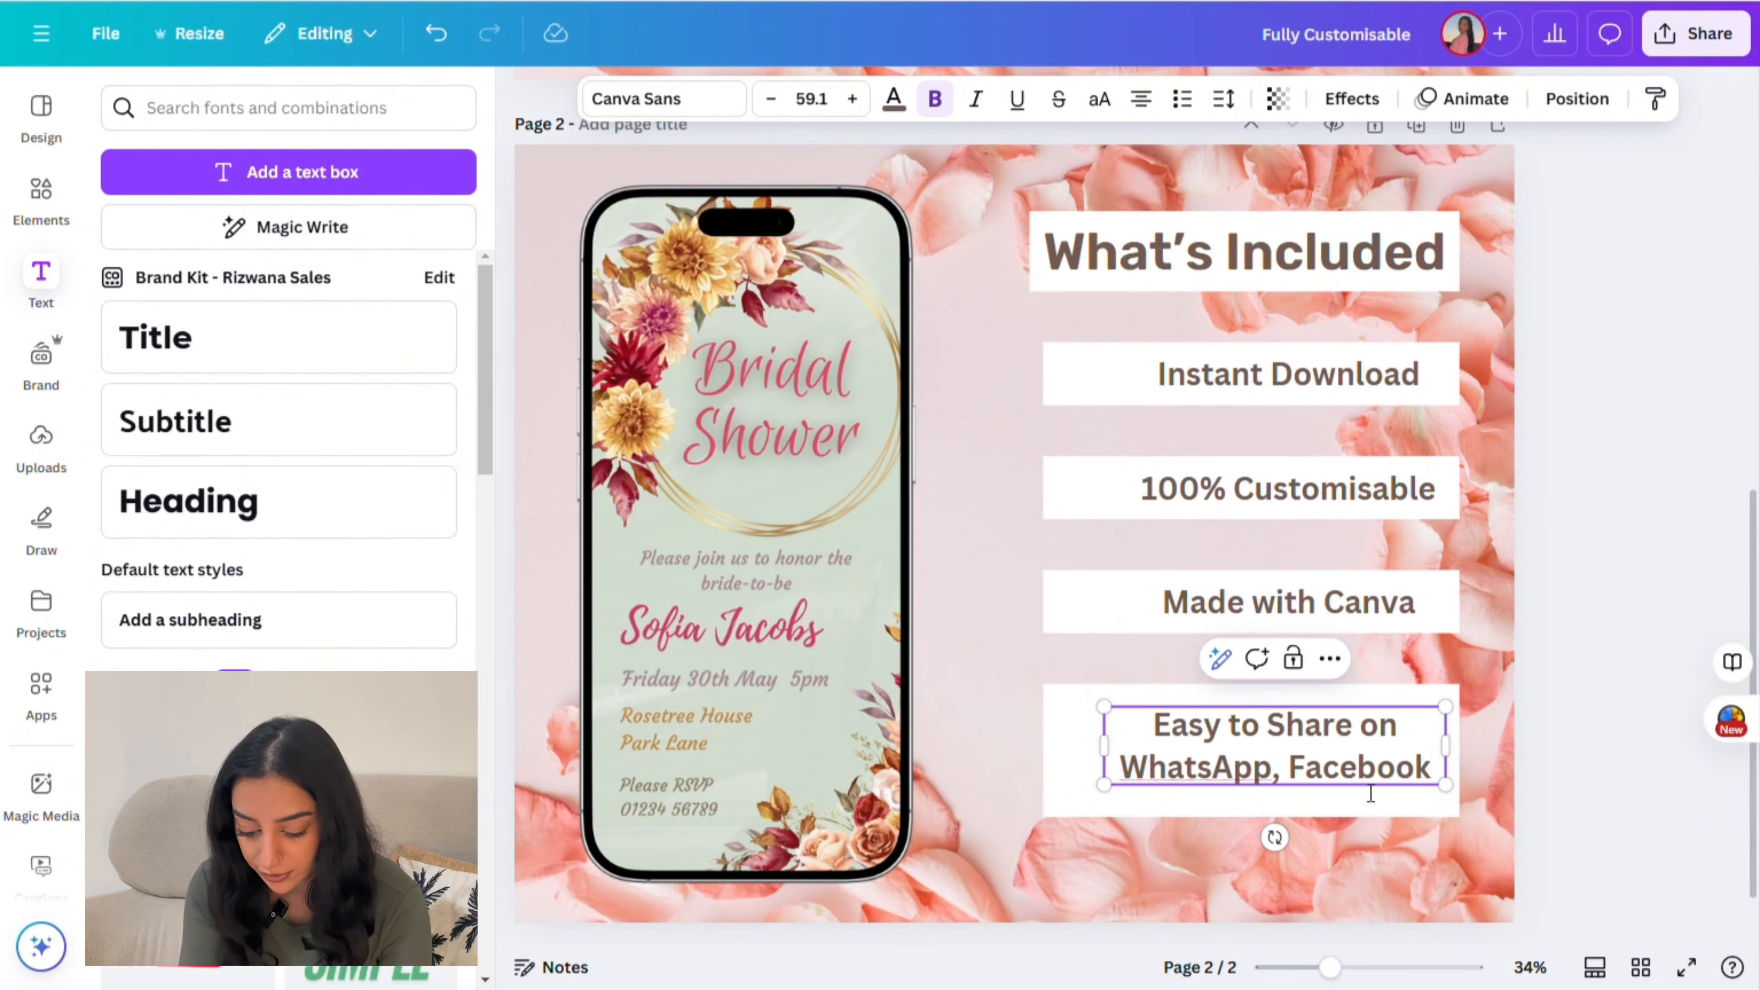
text(d more!)
click(1580, 783)
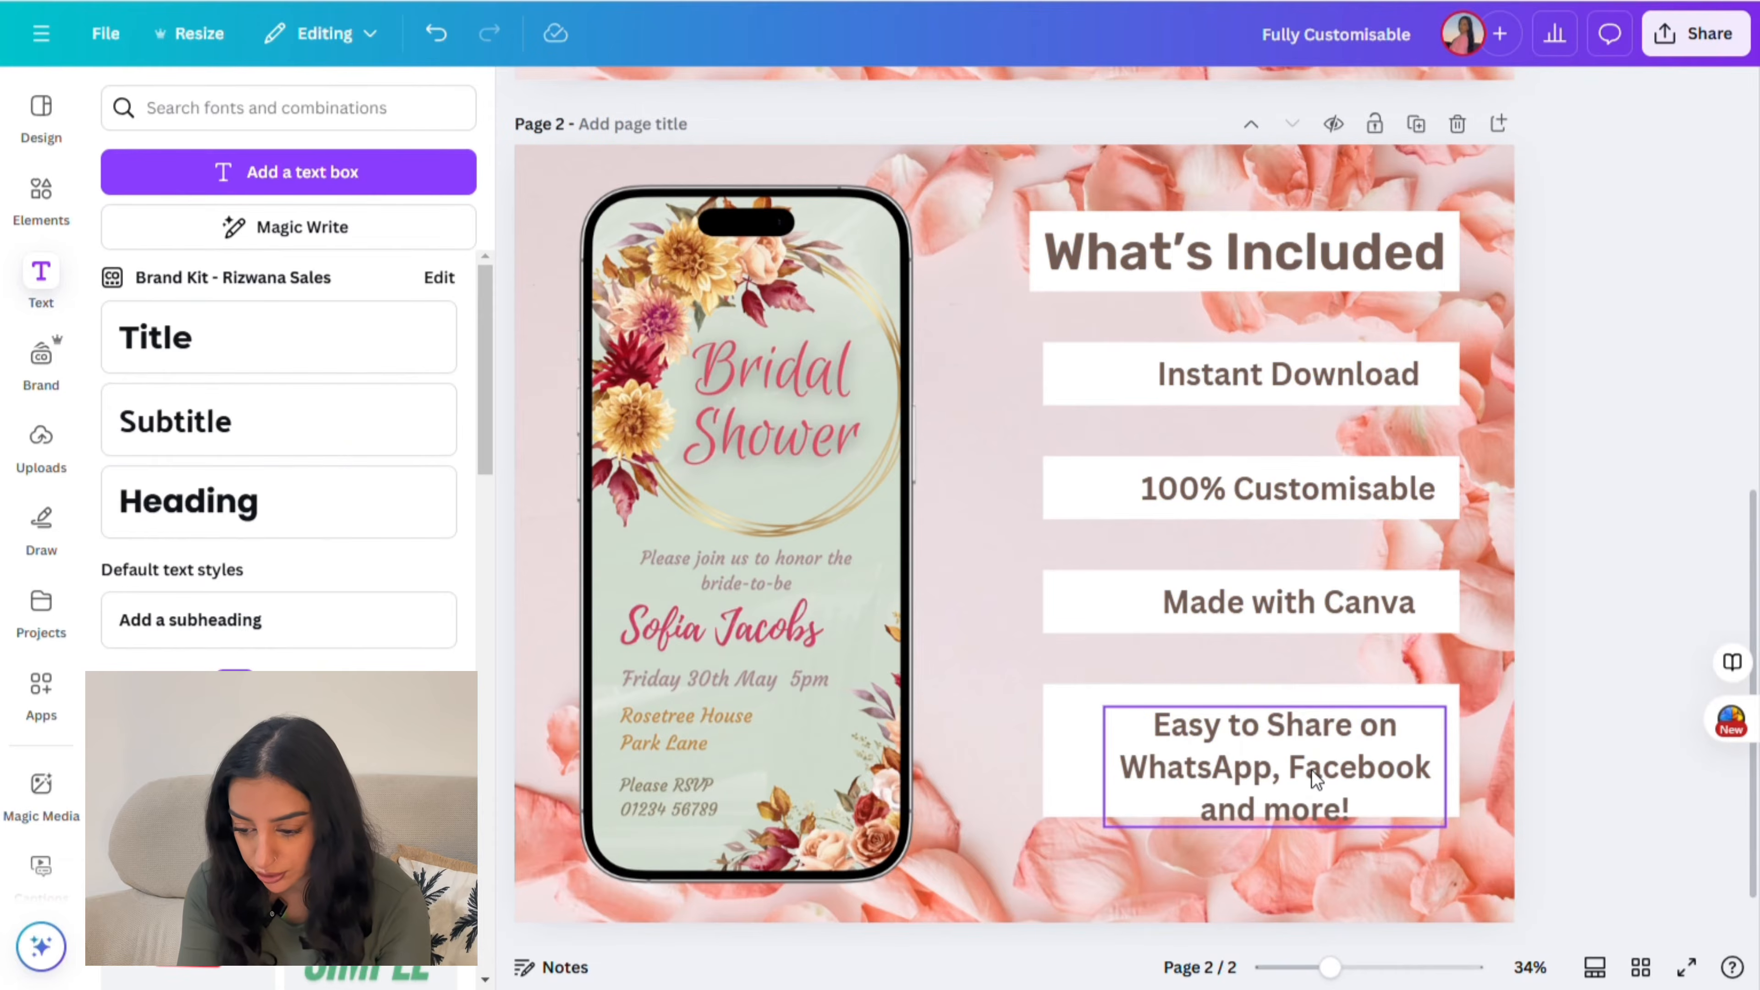
Step: Extend the lowest white box downward and position its three-line text so it fits inside
drag(1322, 776, 1320, 763)
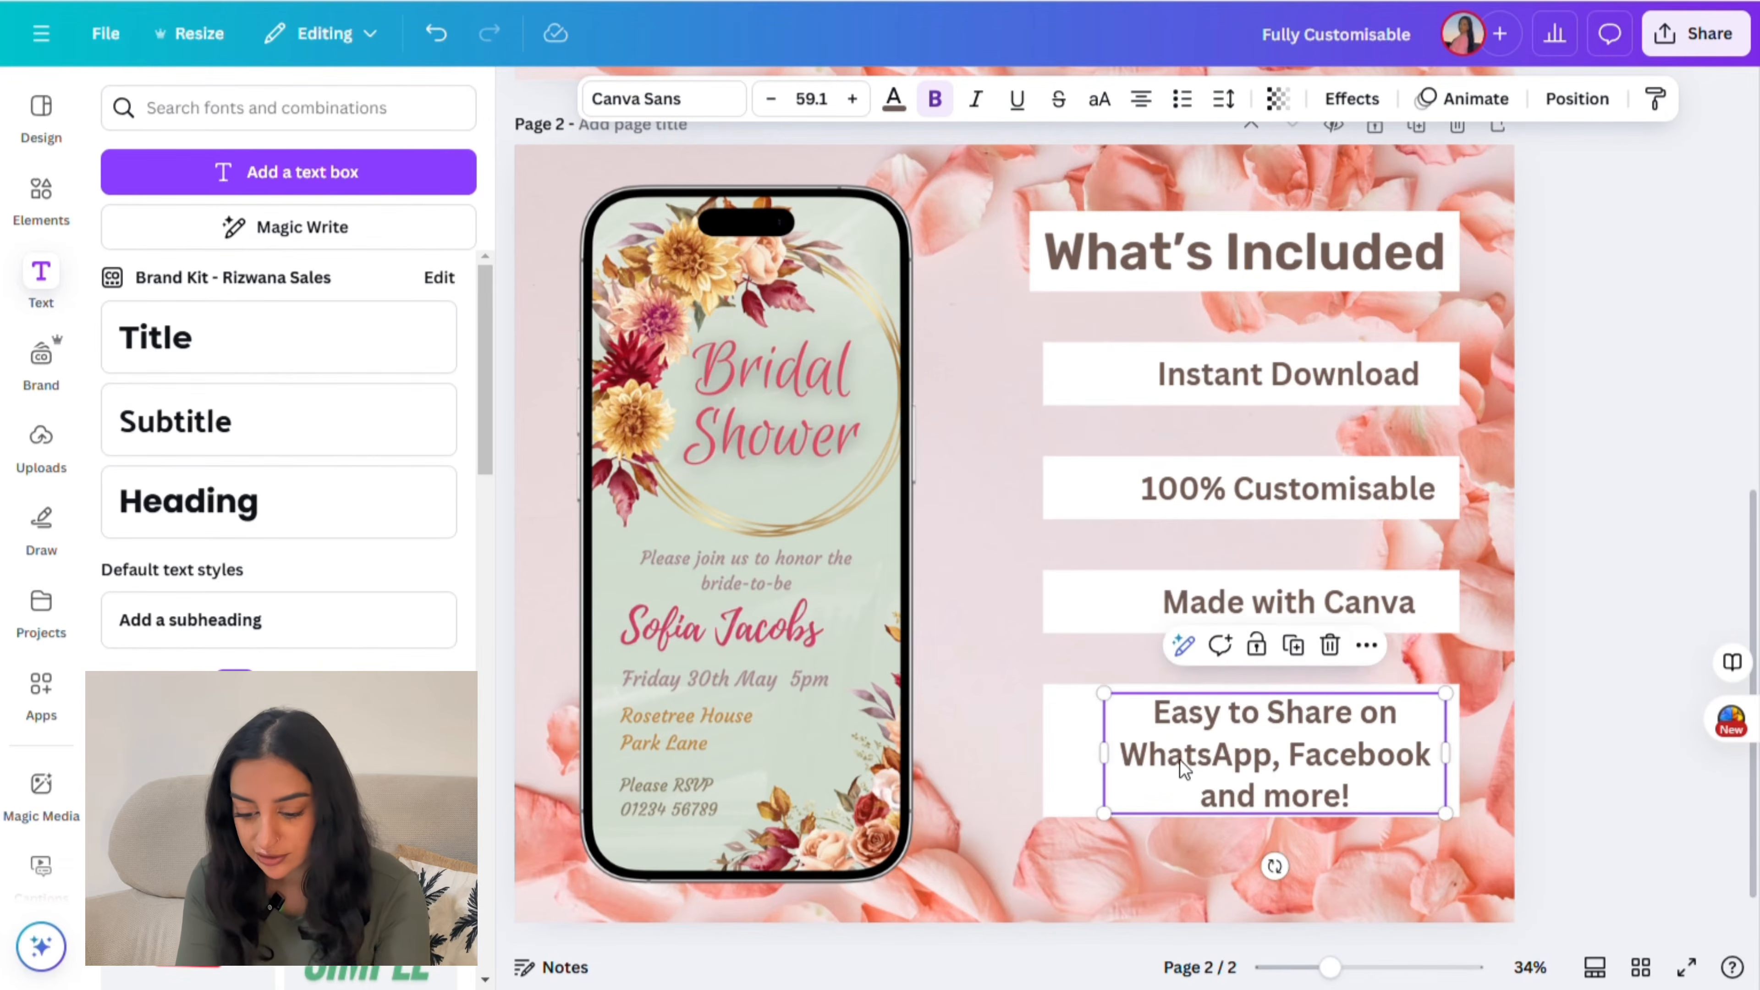
click(1092, 766)
mouse_move(1268, 819)
mouse_down()
mouse_move(1269, 863)
mouse_move(1270, 849)
mouse_up()
click(1309, 783)
Step: Find a "download icon" graphic, add the round green one, shrink it and place it at the start of the "Instant Download" box
click(41, 198)
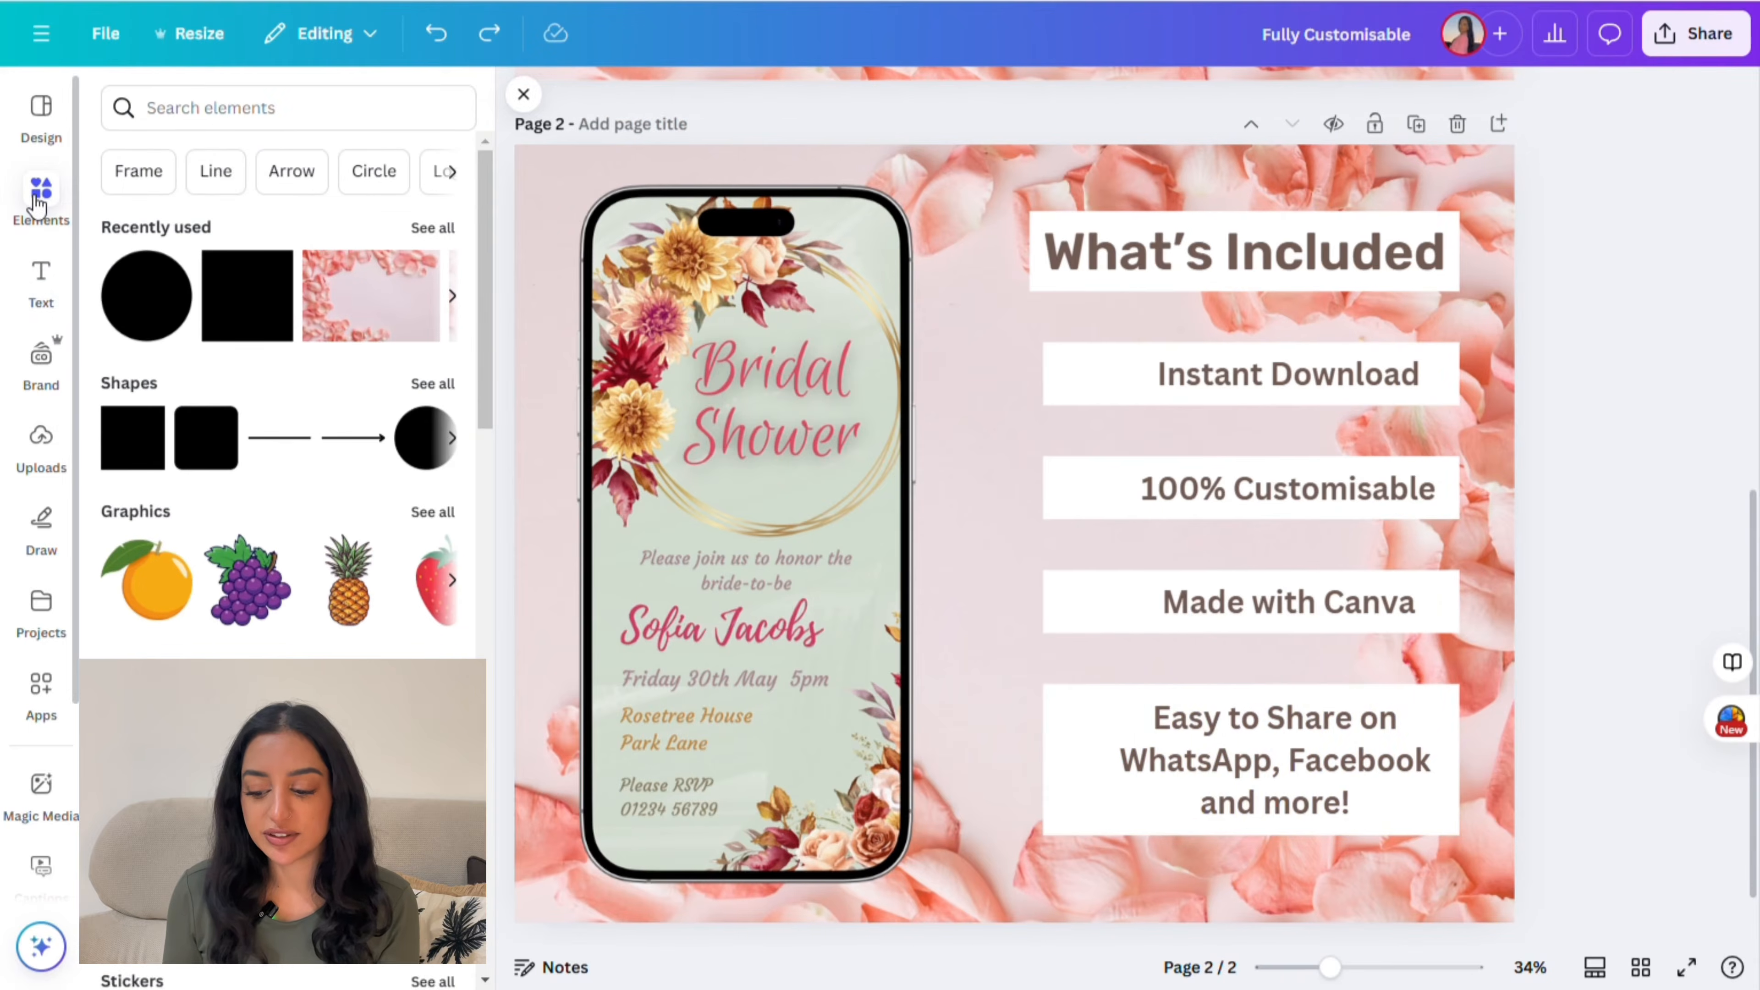
click(272, 118)
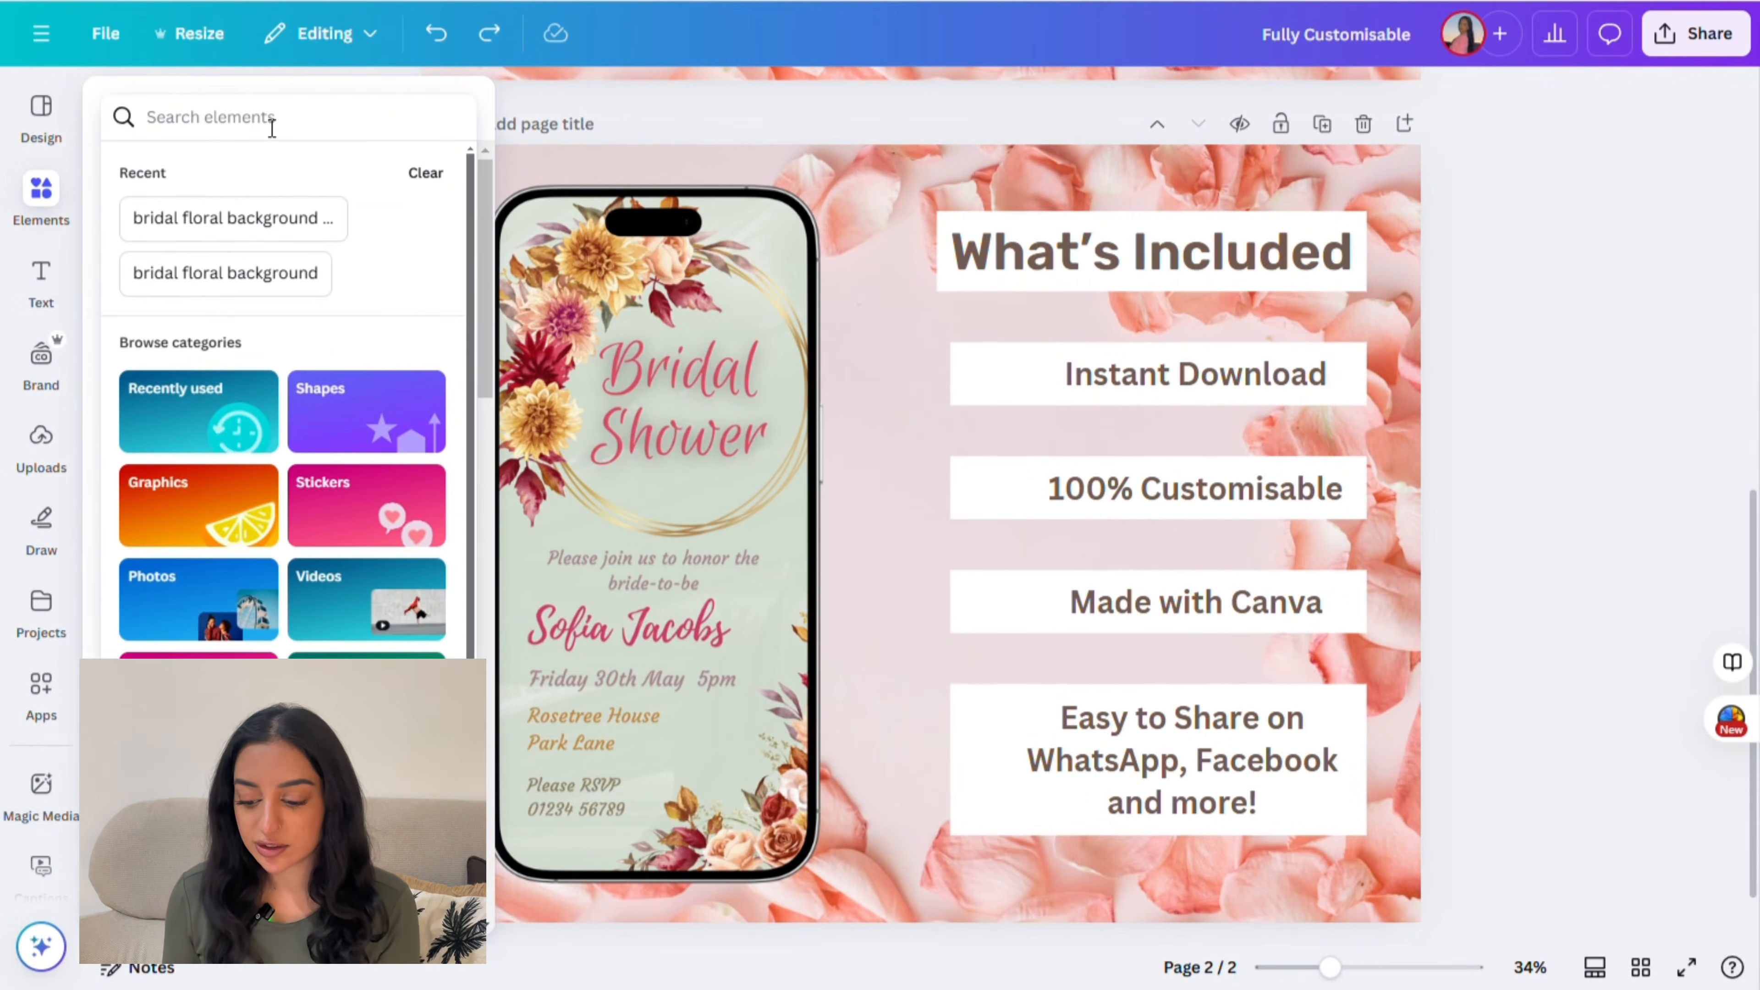
text(download icon)
key(Return)
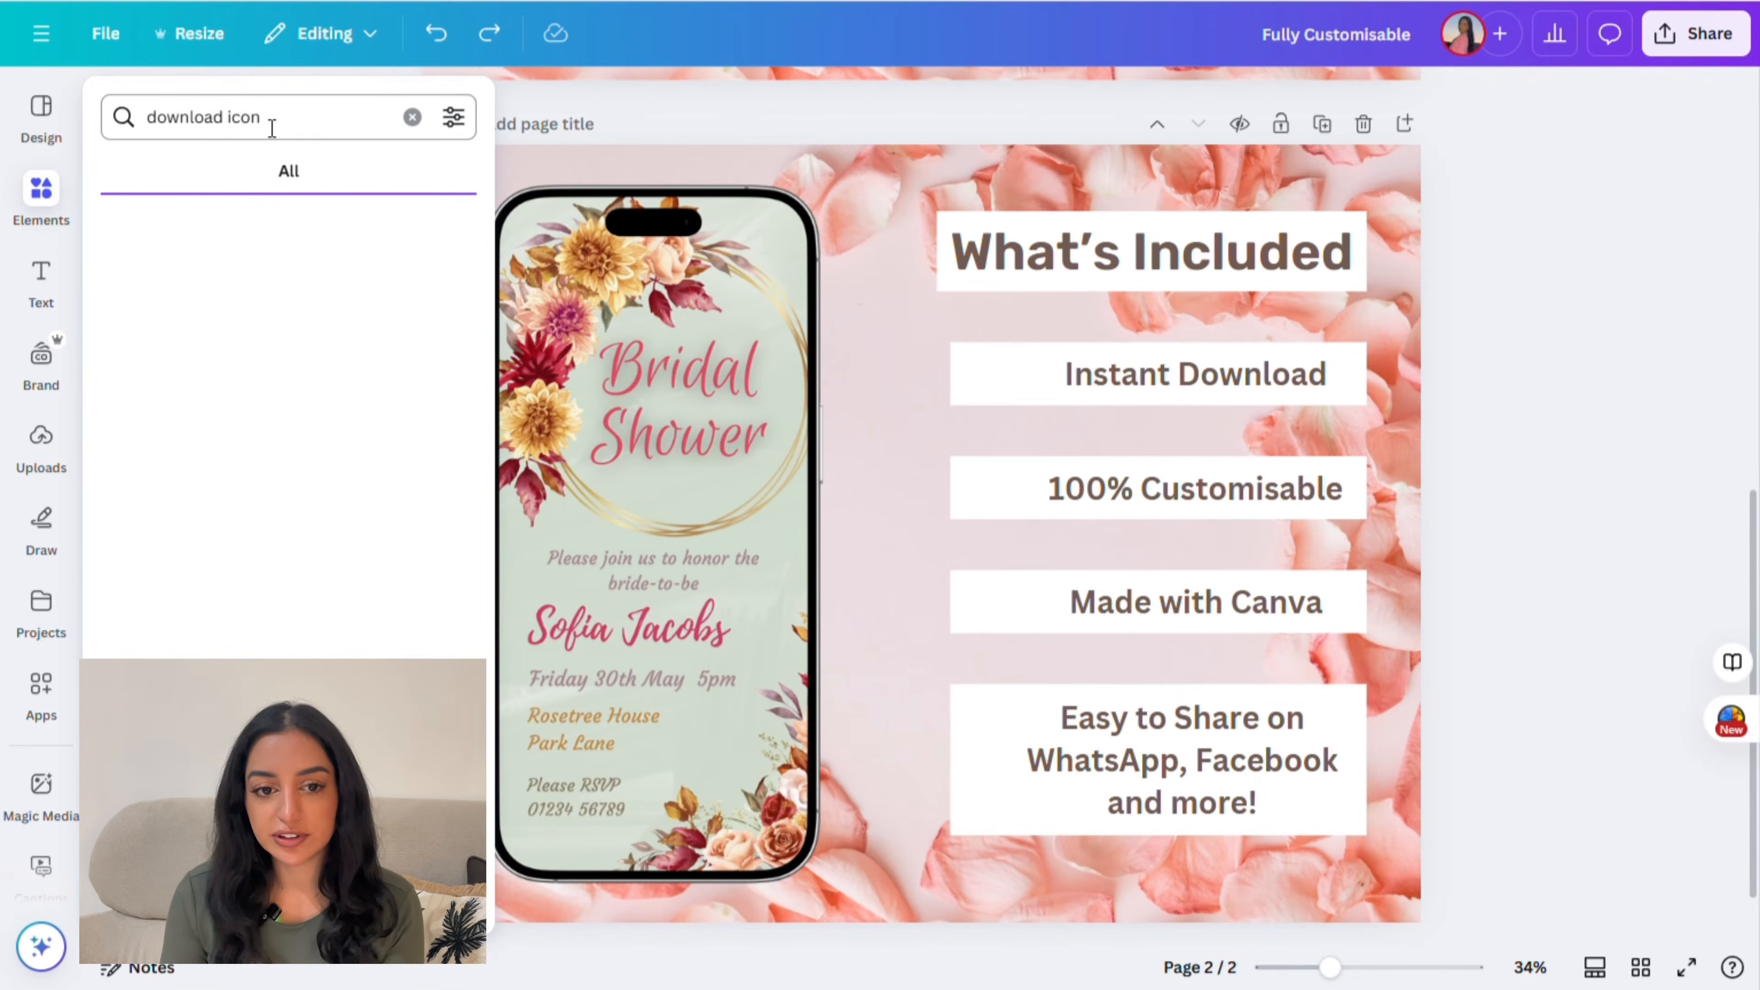
scroll(269, 536, down, 3)
scroll(269, 537, up, 3)
click(403, 517)
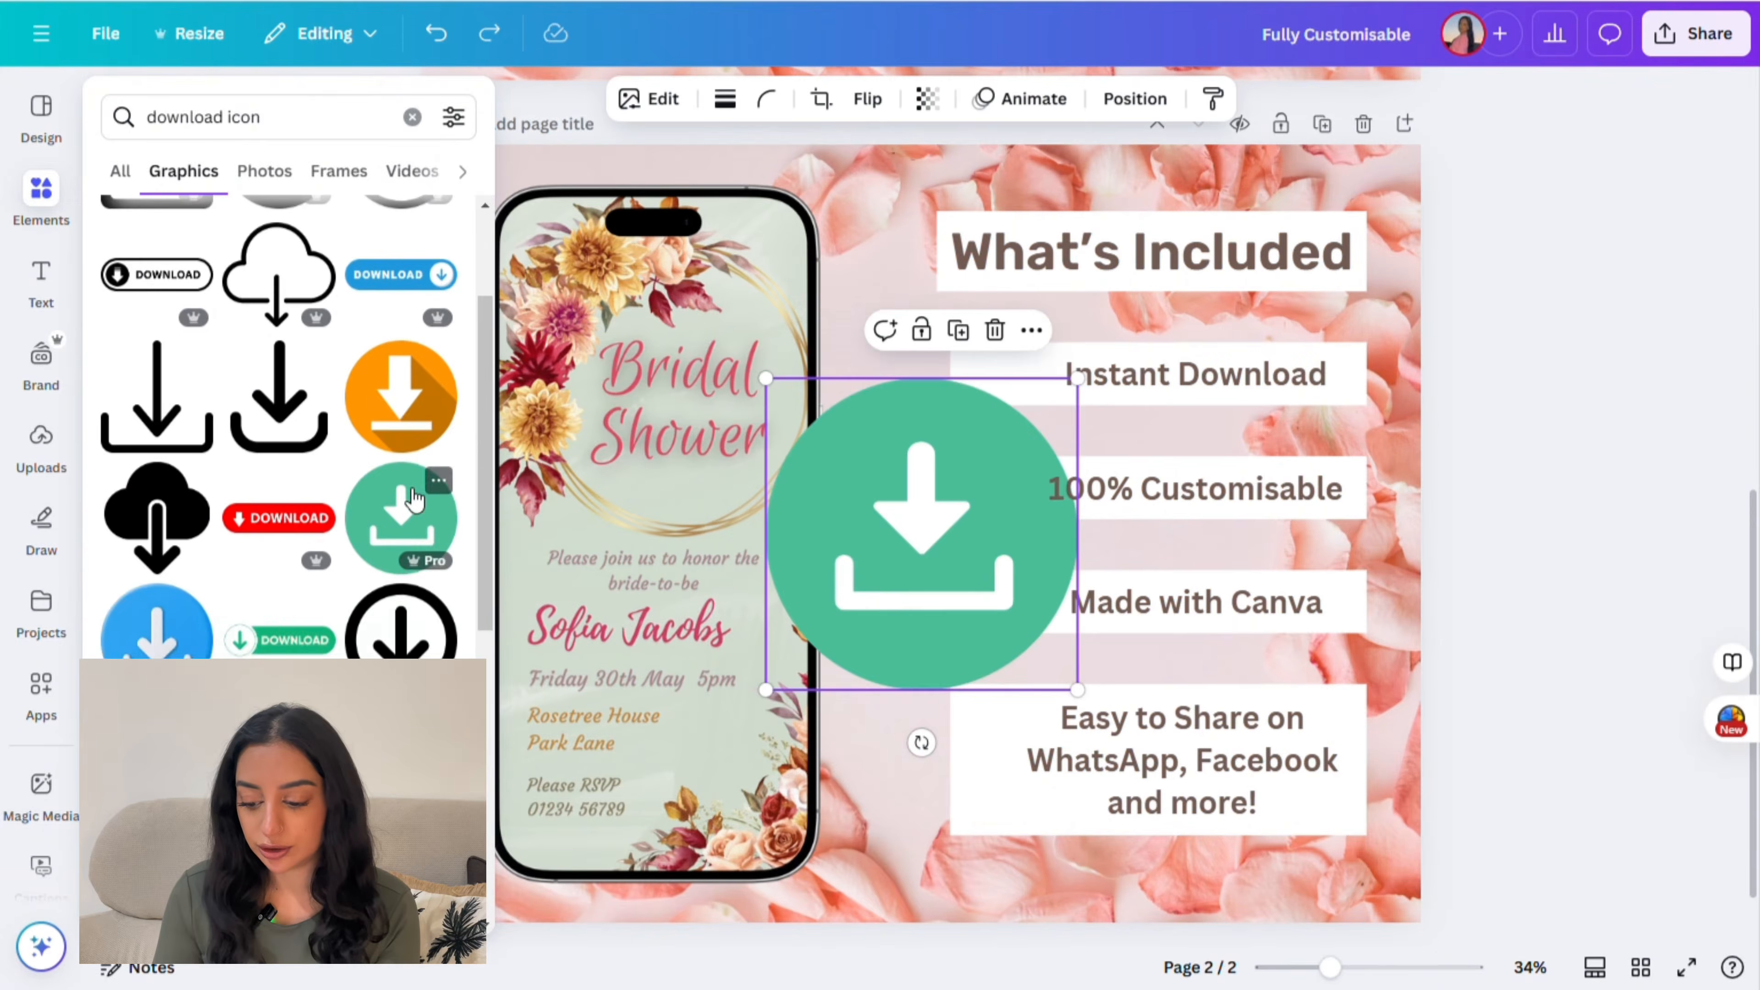
drag(766, 381, 974, 587)
drag(1048, 683, 968, 376)
Step: Find a "pencil icon" graphic, add the round one, shrink it and place it at the start of the "100% Customisable" box
text(crayon icon)
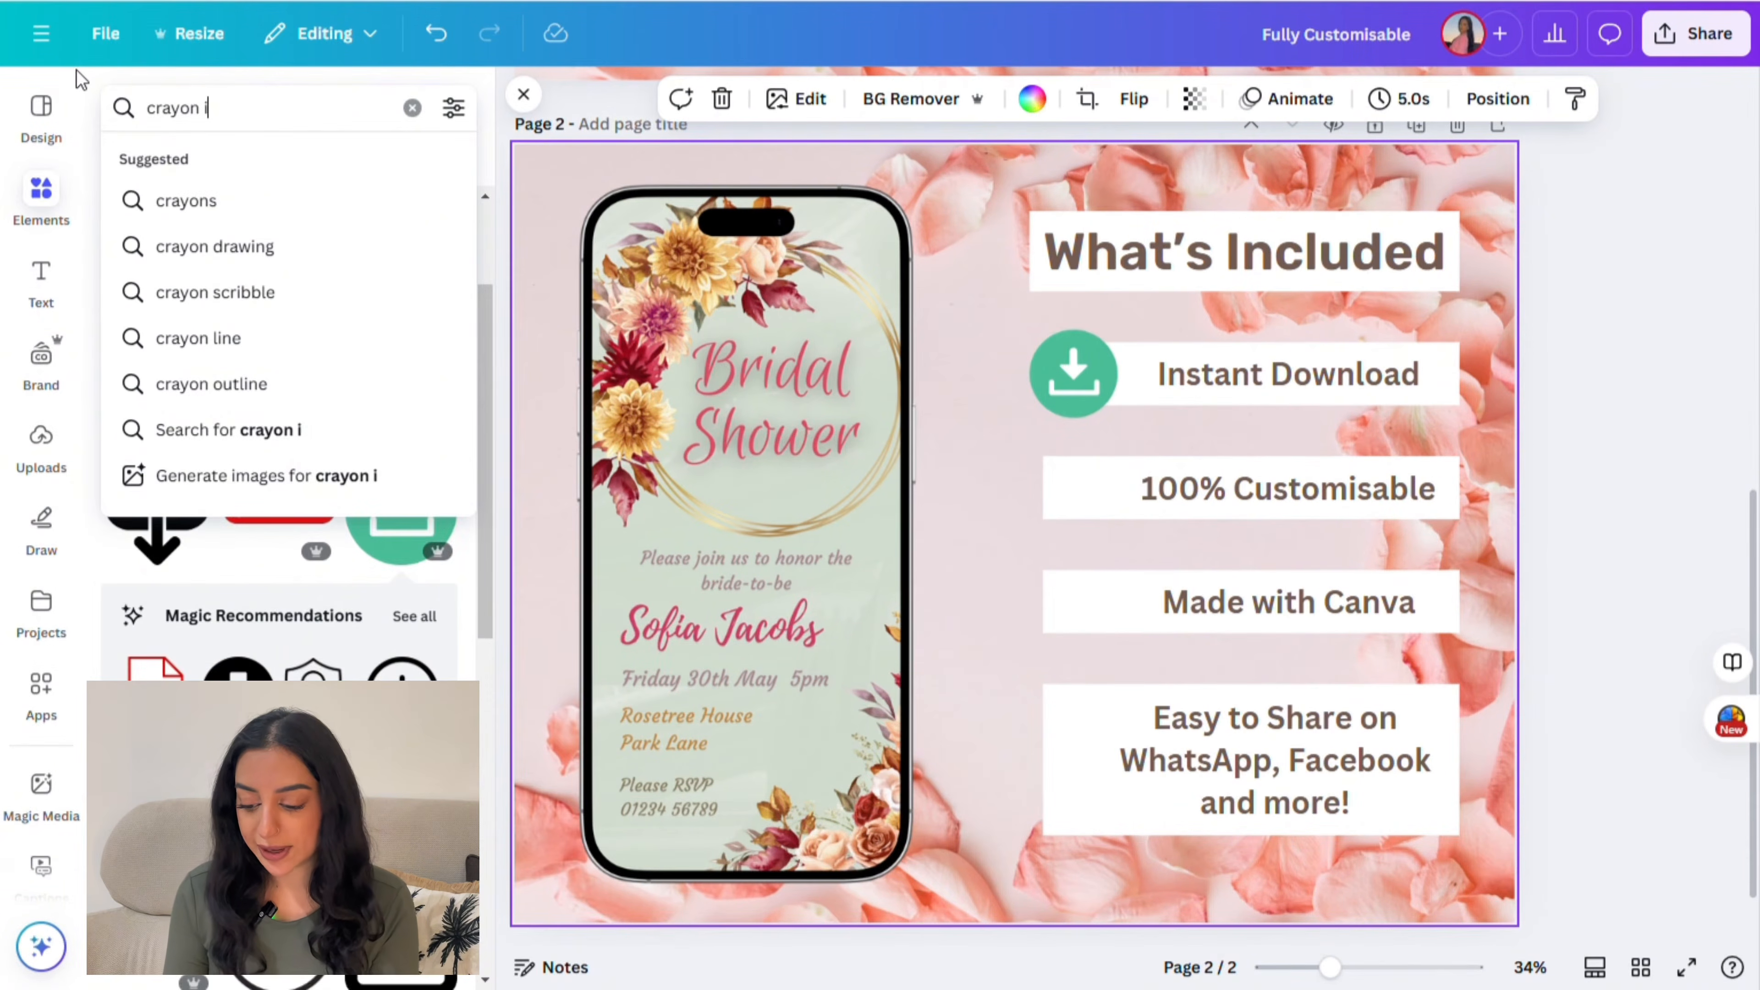
key(Return)
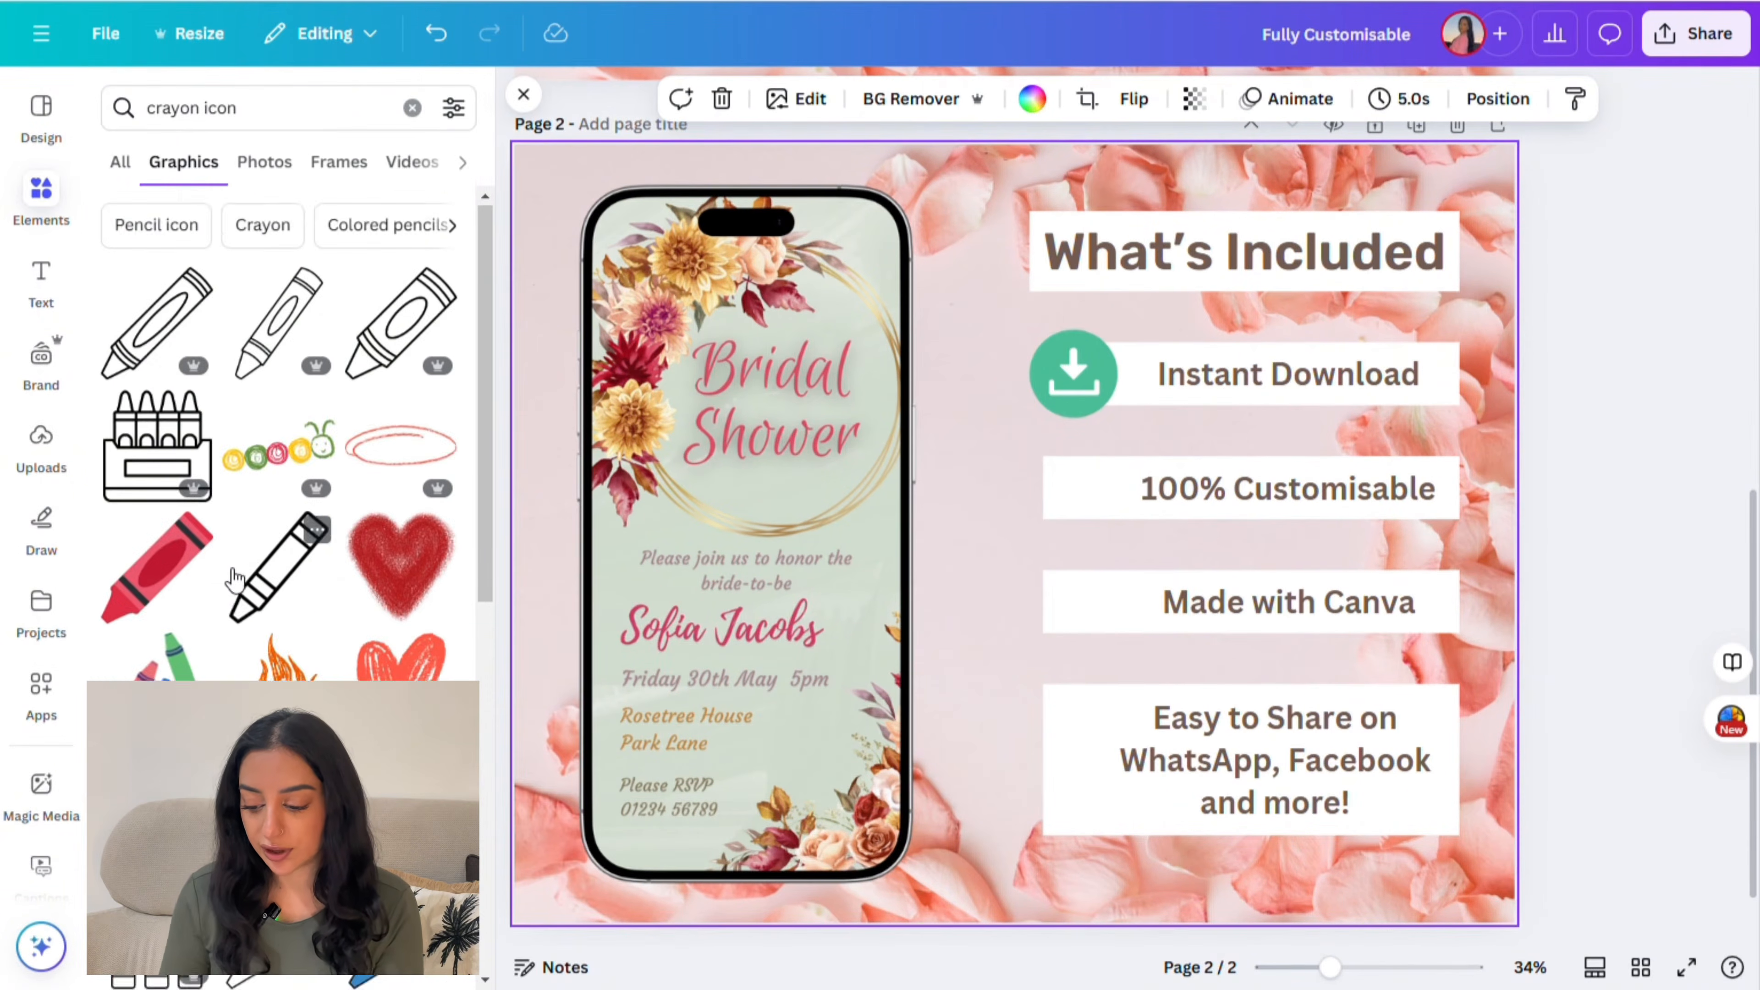
text(pencil icon)
key(Return)
click(400, 323)
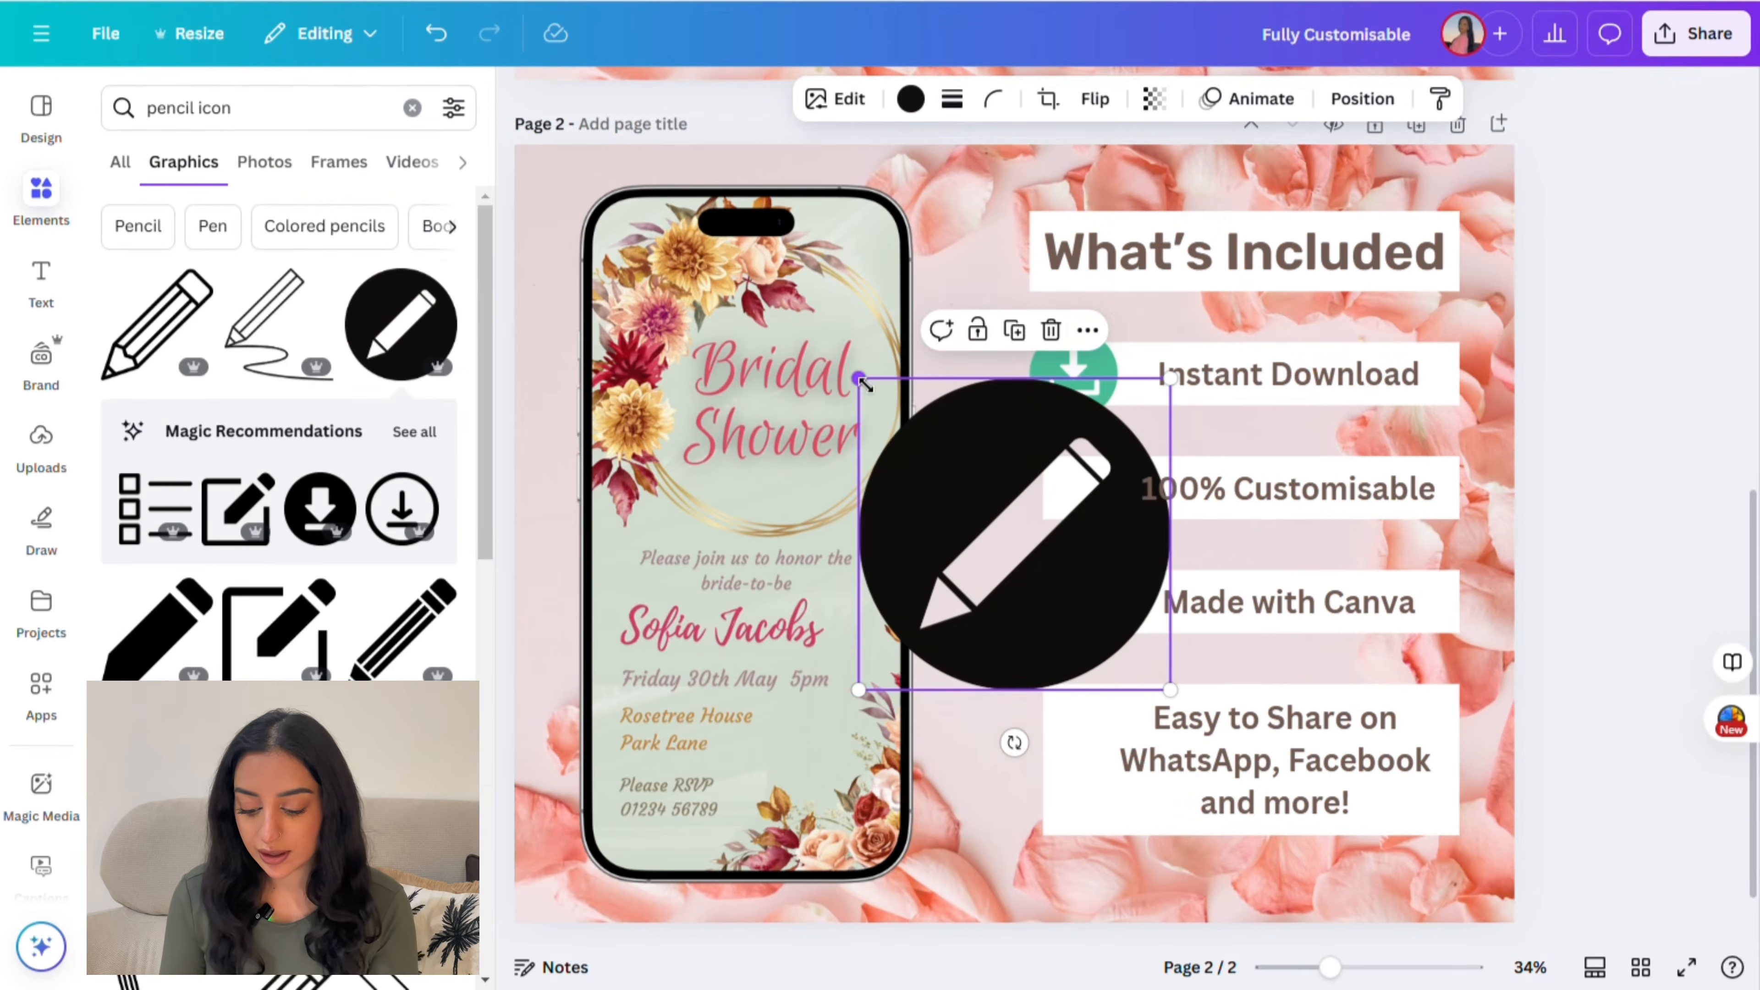
drag(861, 380, 1033, 552)
drag(1117, 654, 1105, 417)
drag(1089, 407, 1104, 544)
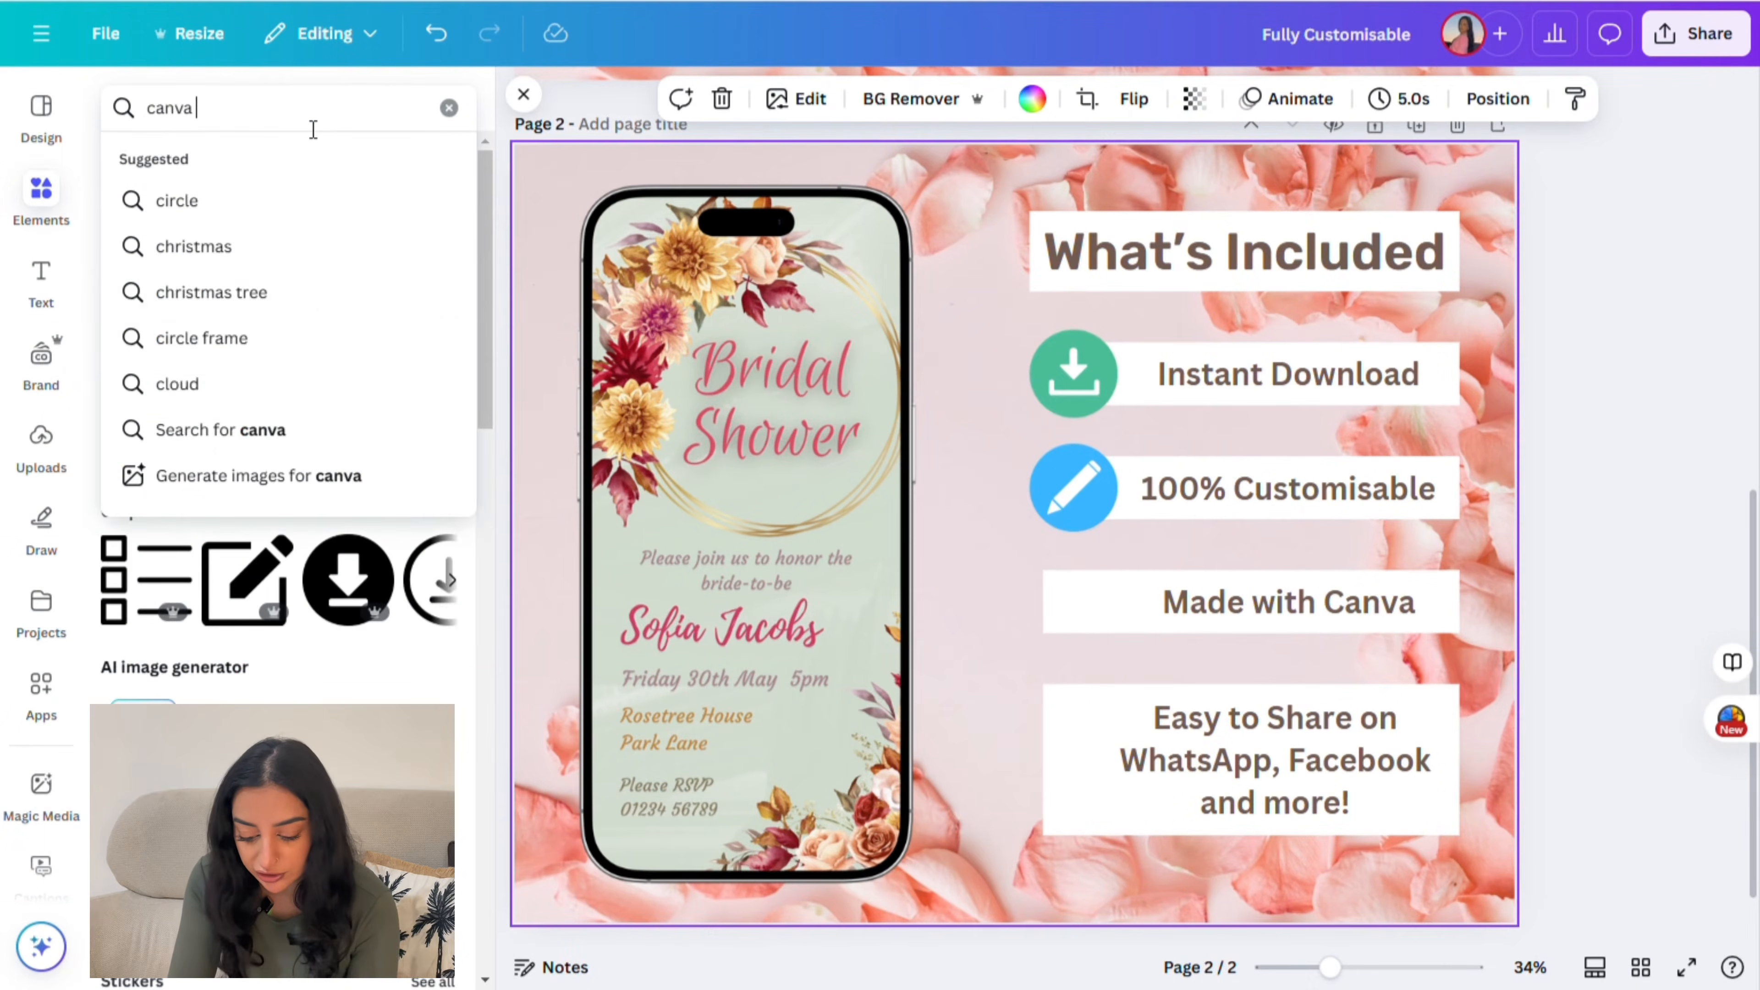
Step: Find a "canva icon" graphic, add the round gradient logo, shrink it to about 229 px and place it at the start of "Made with Canva"
text(icon)
key(Return)
scroll(280, 459, down, 2)
click(280, 458)
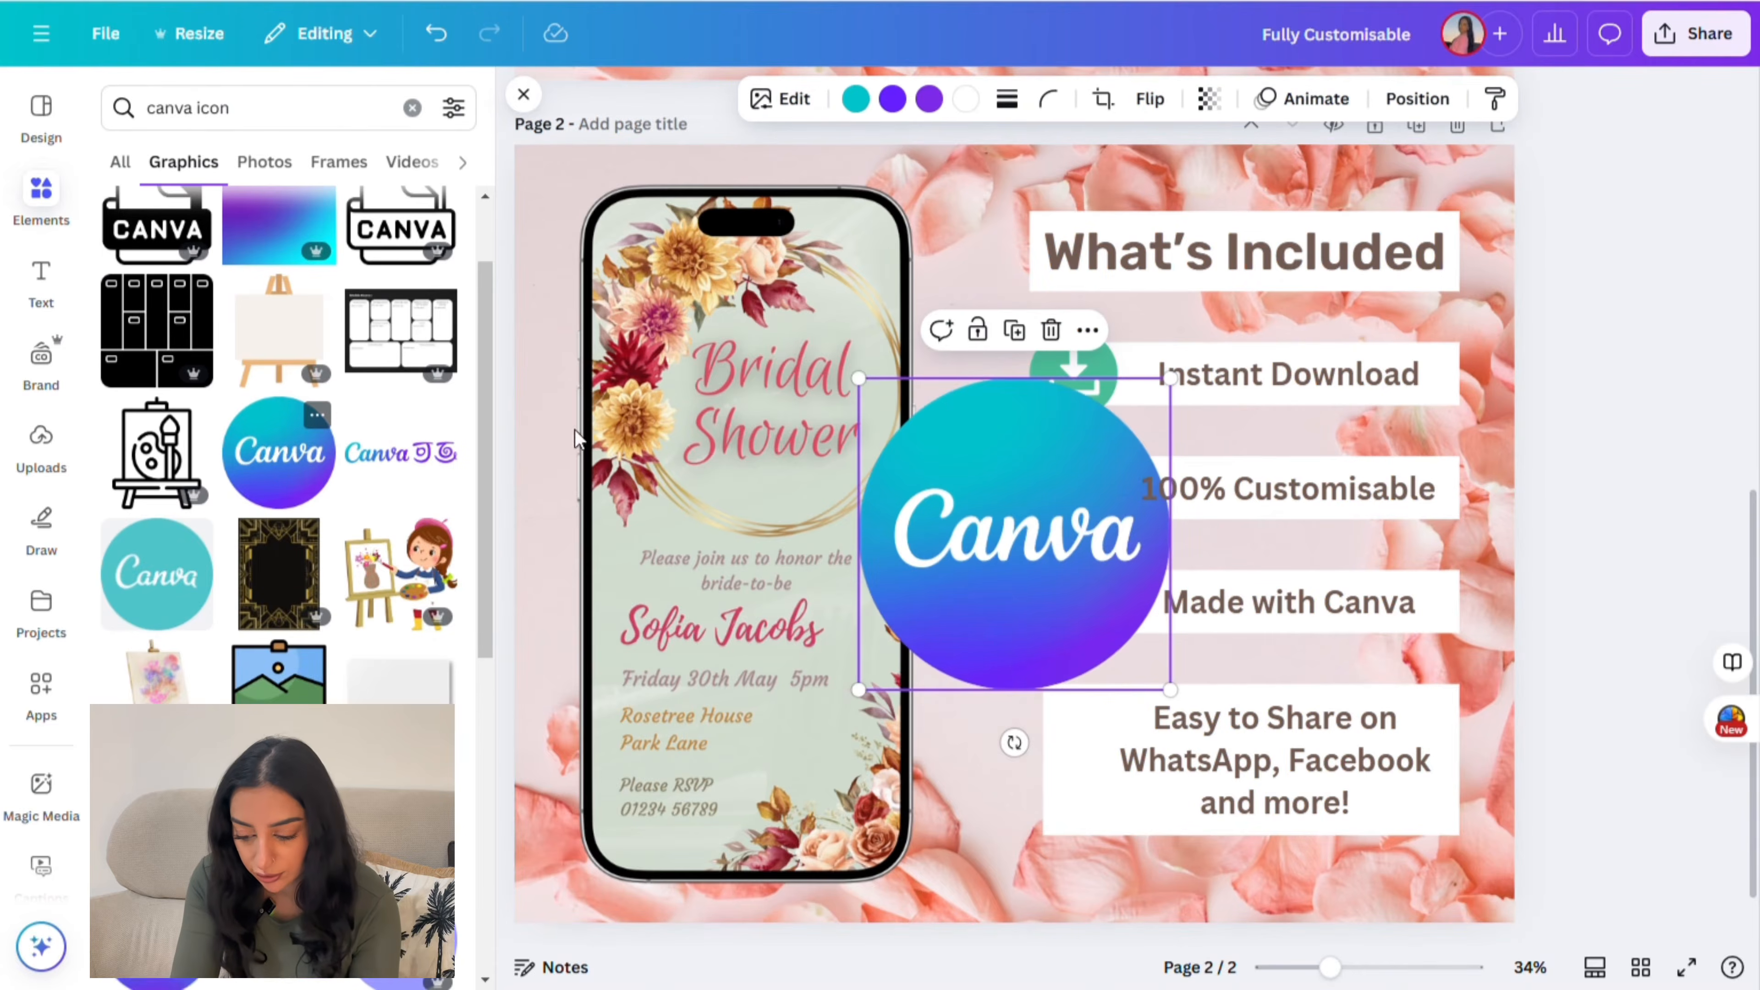
drag(986, 479, 1072, 590)
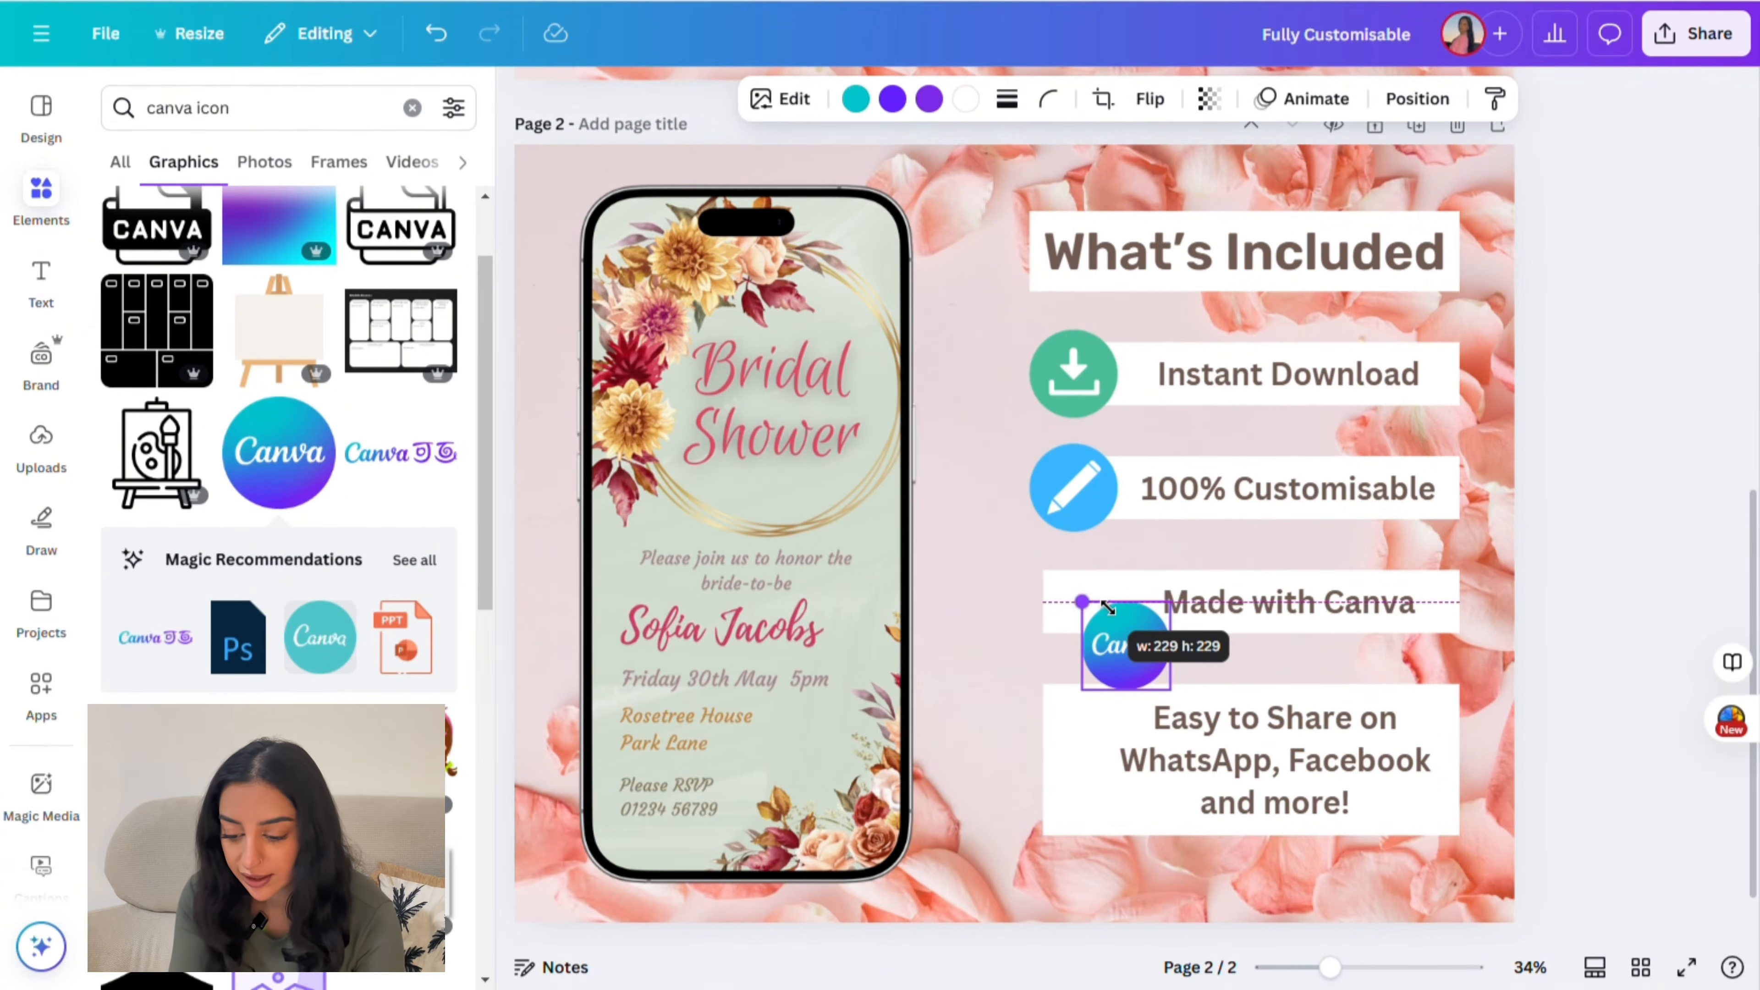
drag(1156, 677, 1102, 525)
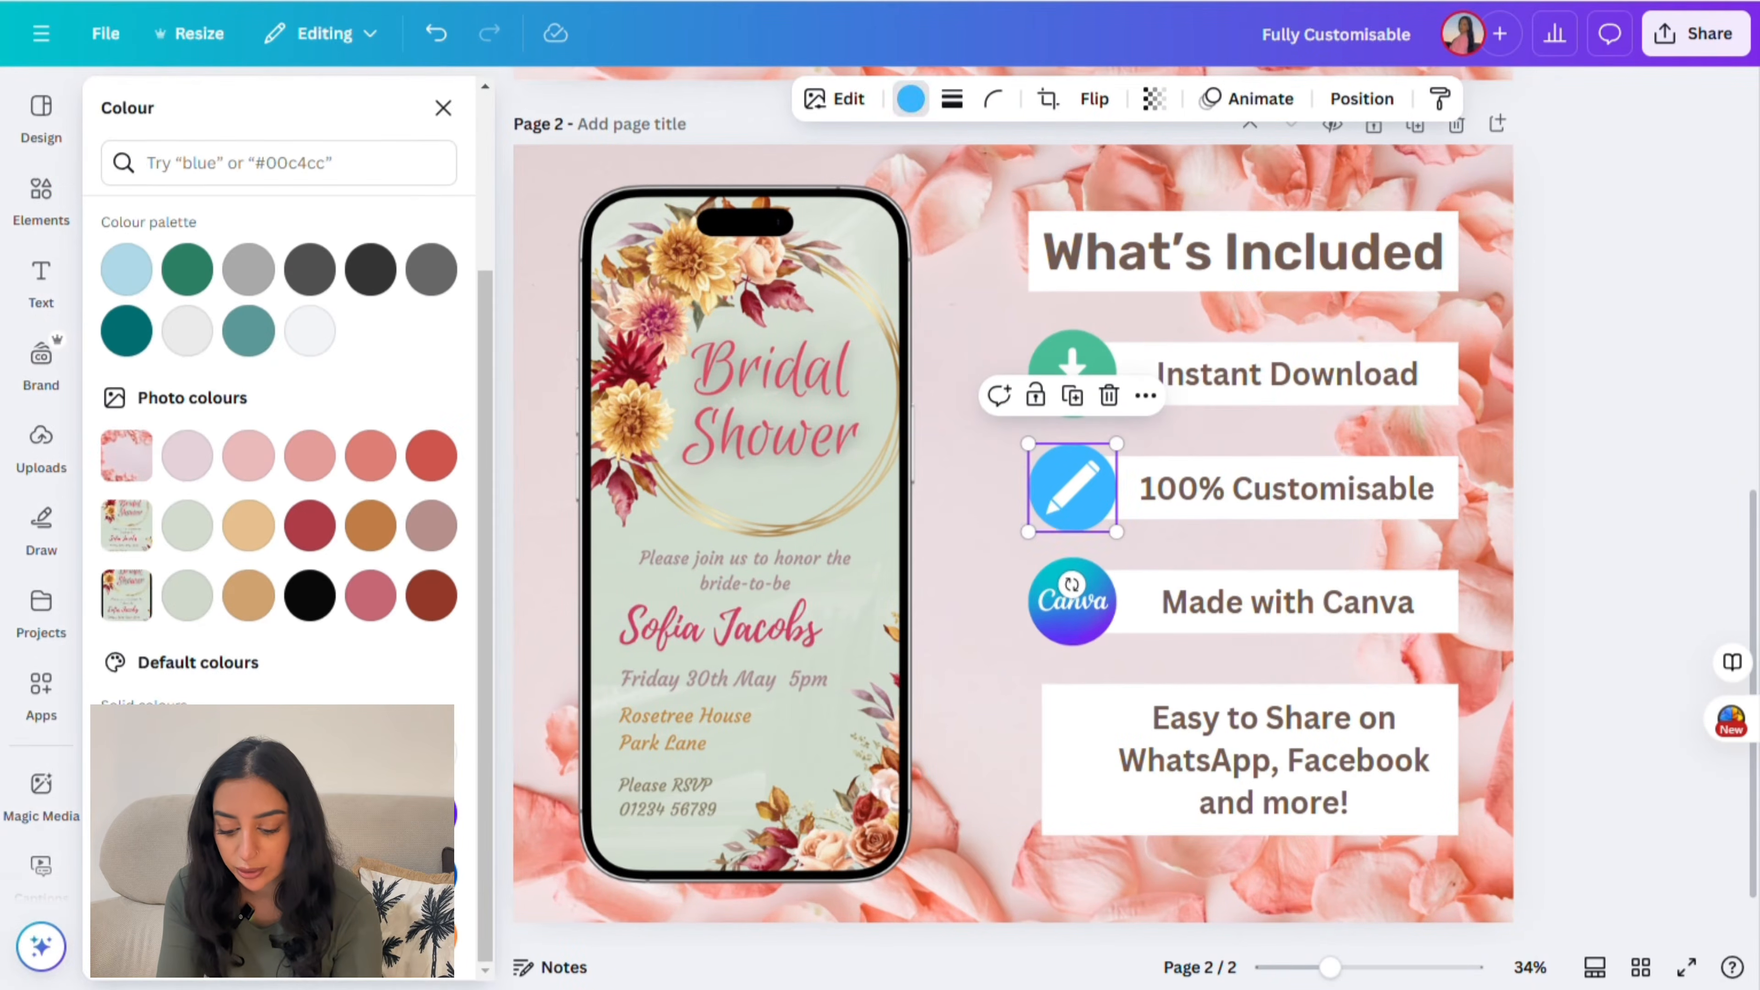
Step: Find a "share icon" graphic, add the round arrow one, shrink it and place it beside the "Easy to Share" text
click(270, 134)
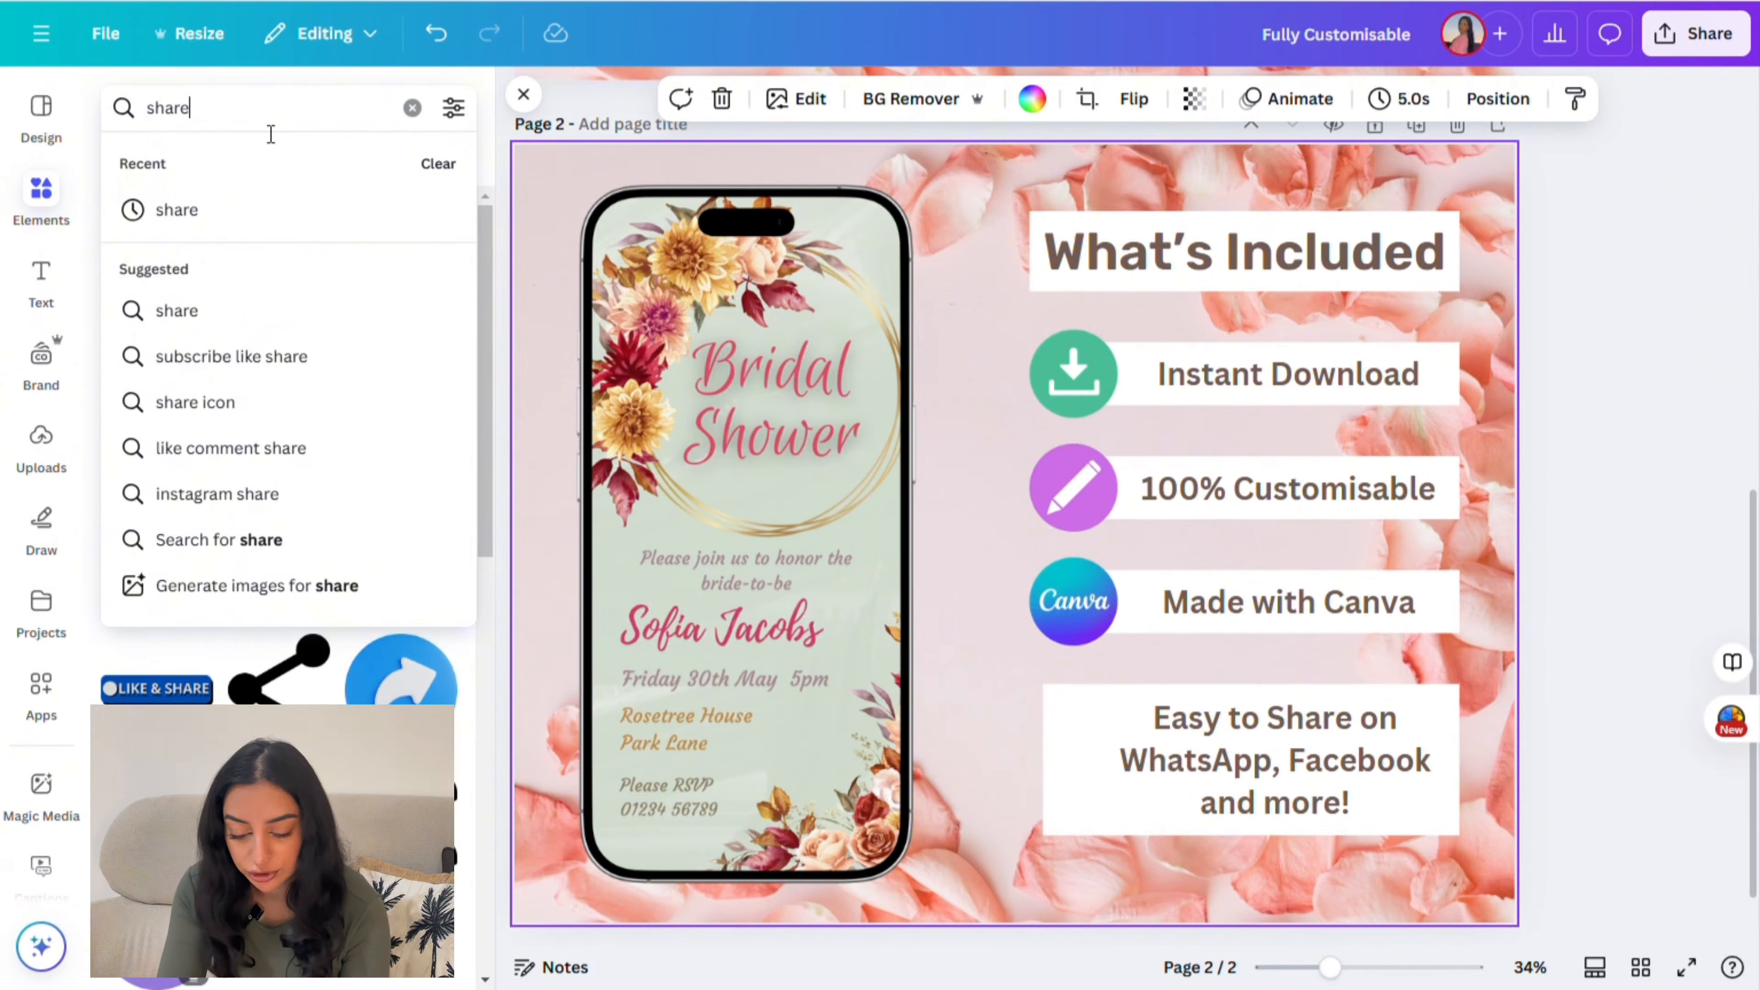
click(194, 402)
scroll(277, 416, down, 5)
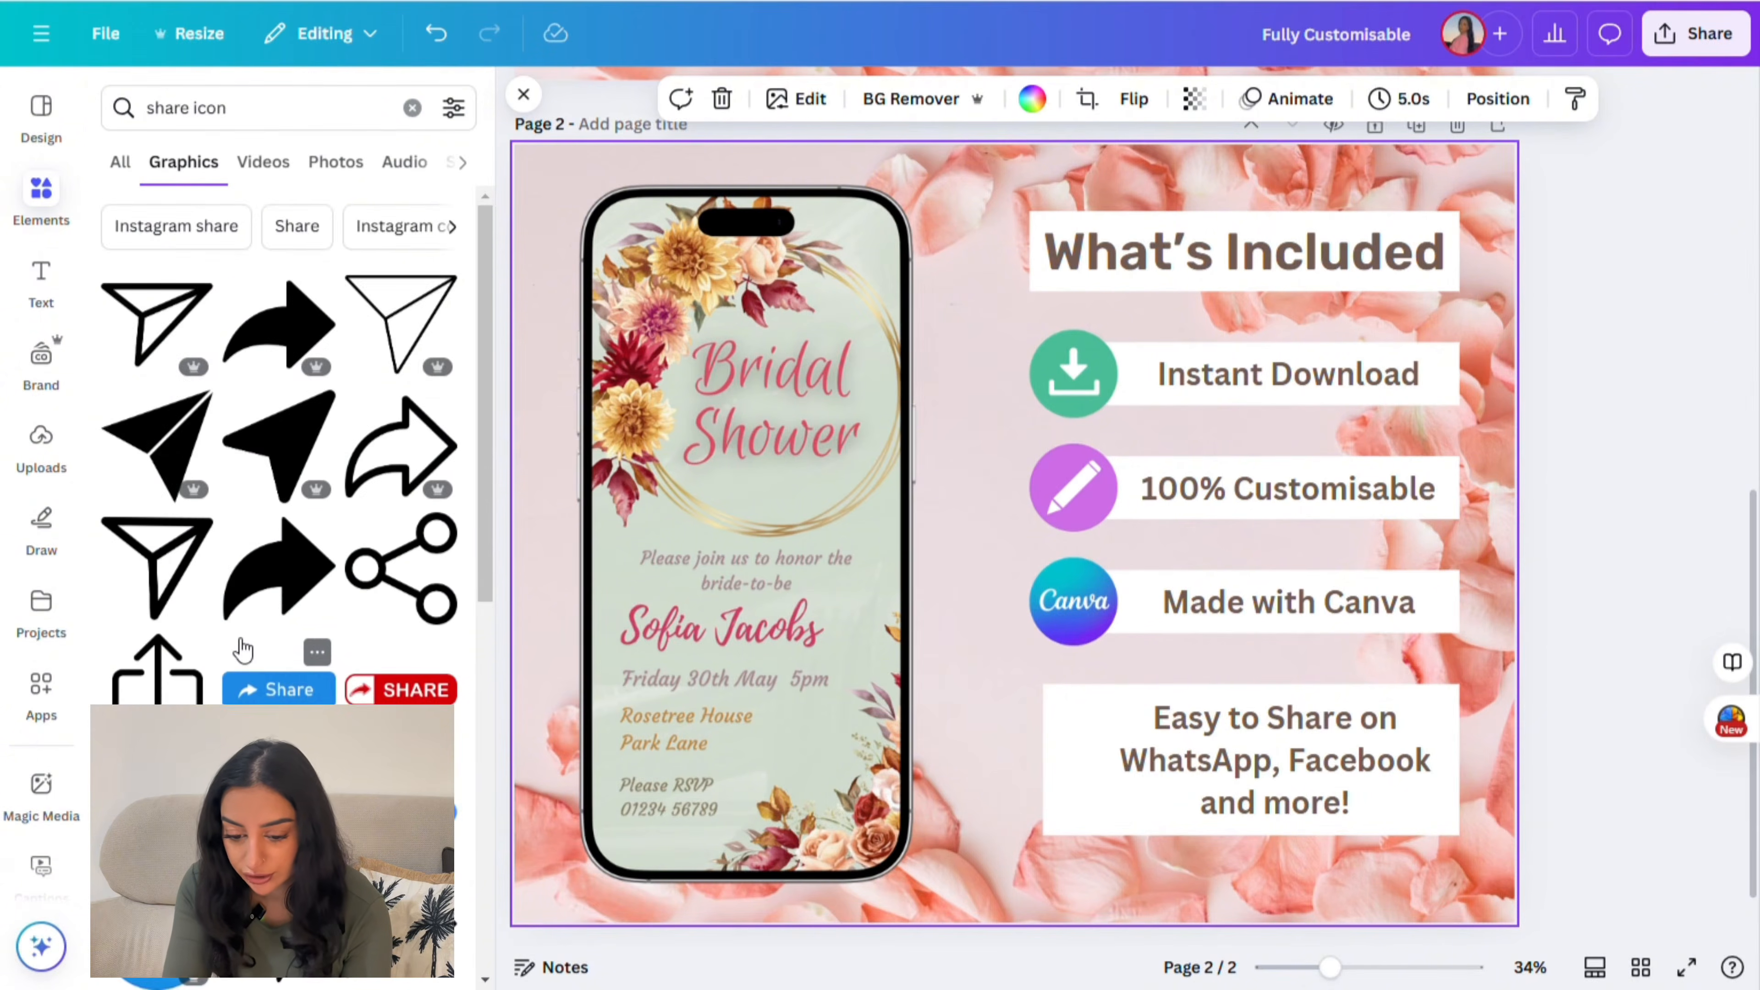
click(157, 407)
drag(859, 378, 1078, 597)
drag(1150, 665, 1109, 629)
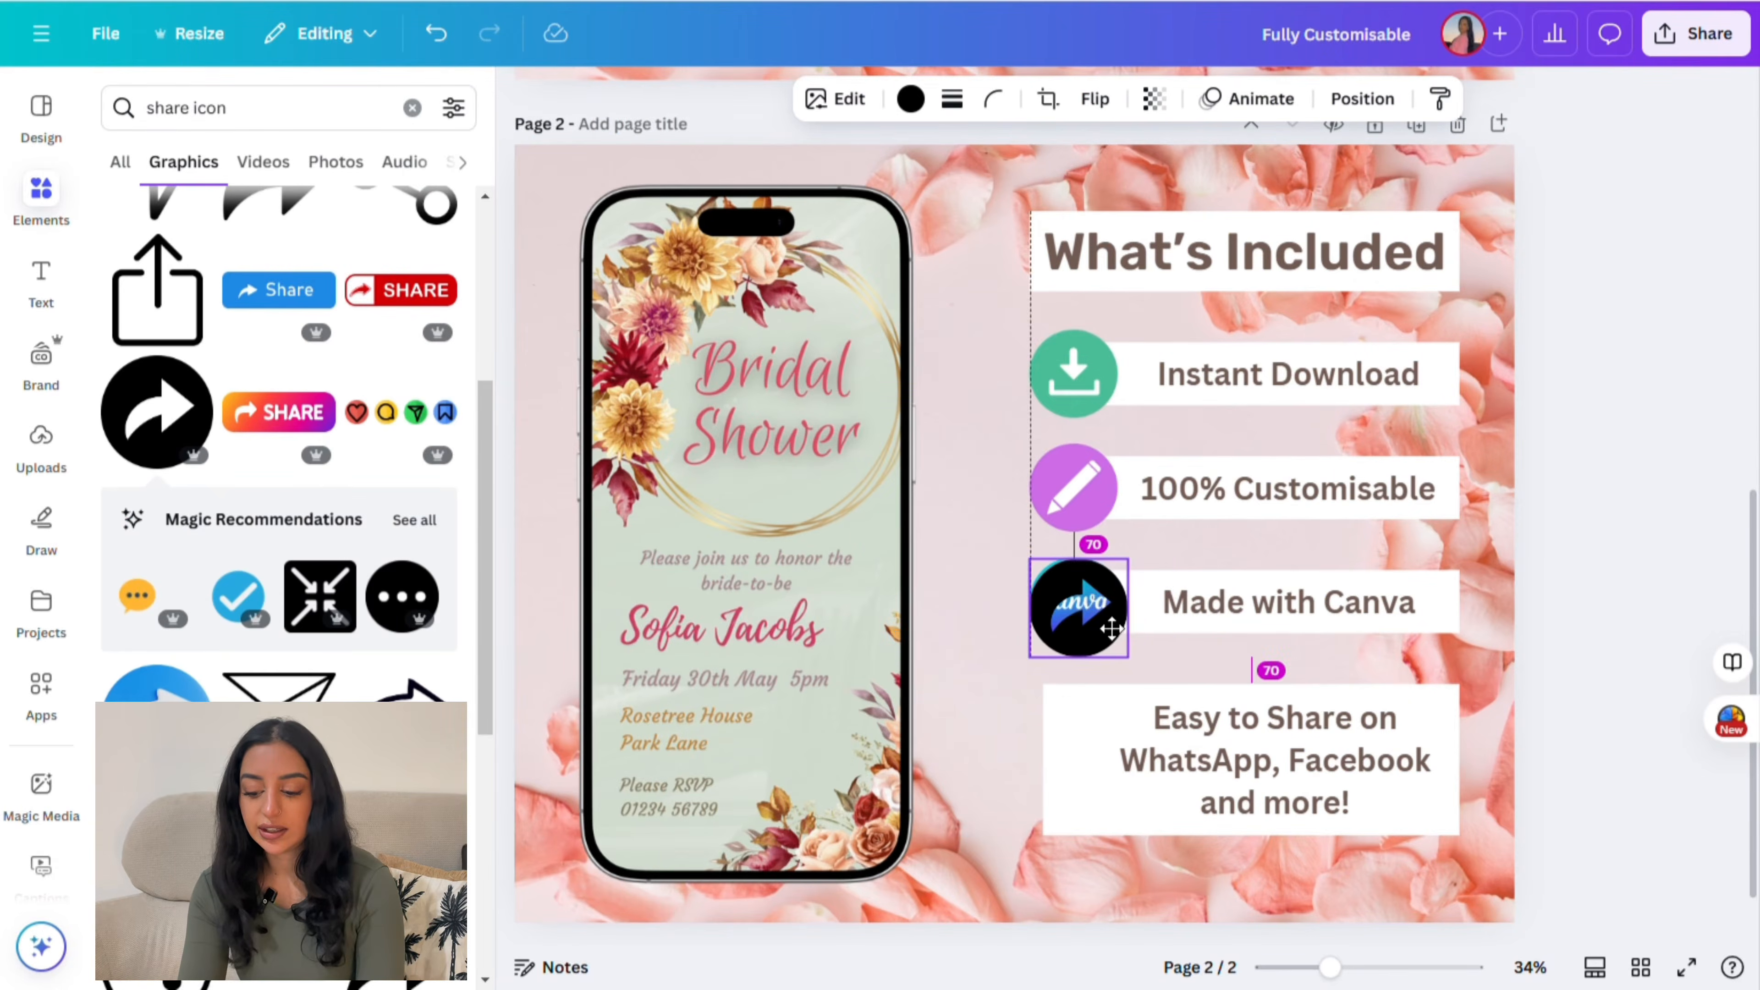
drag(1109, 629, 1098, 733)
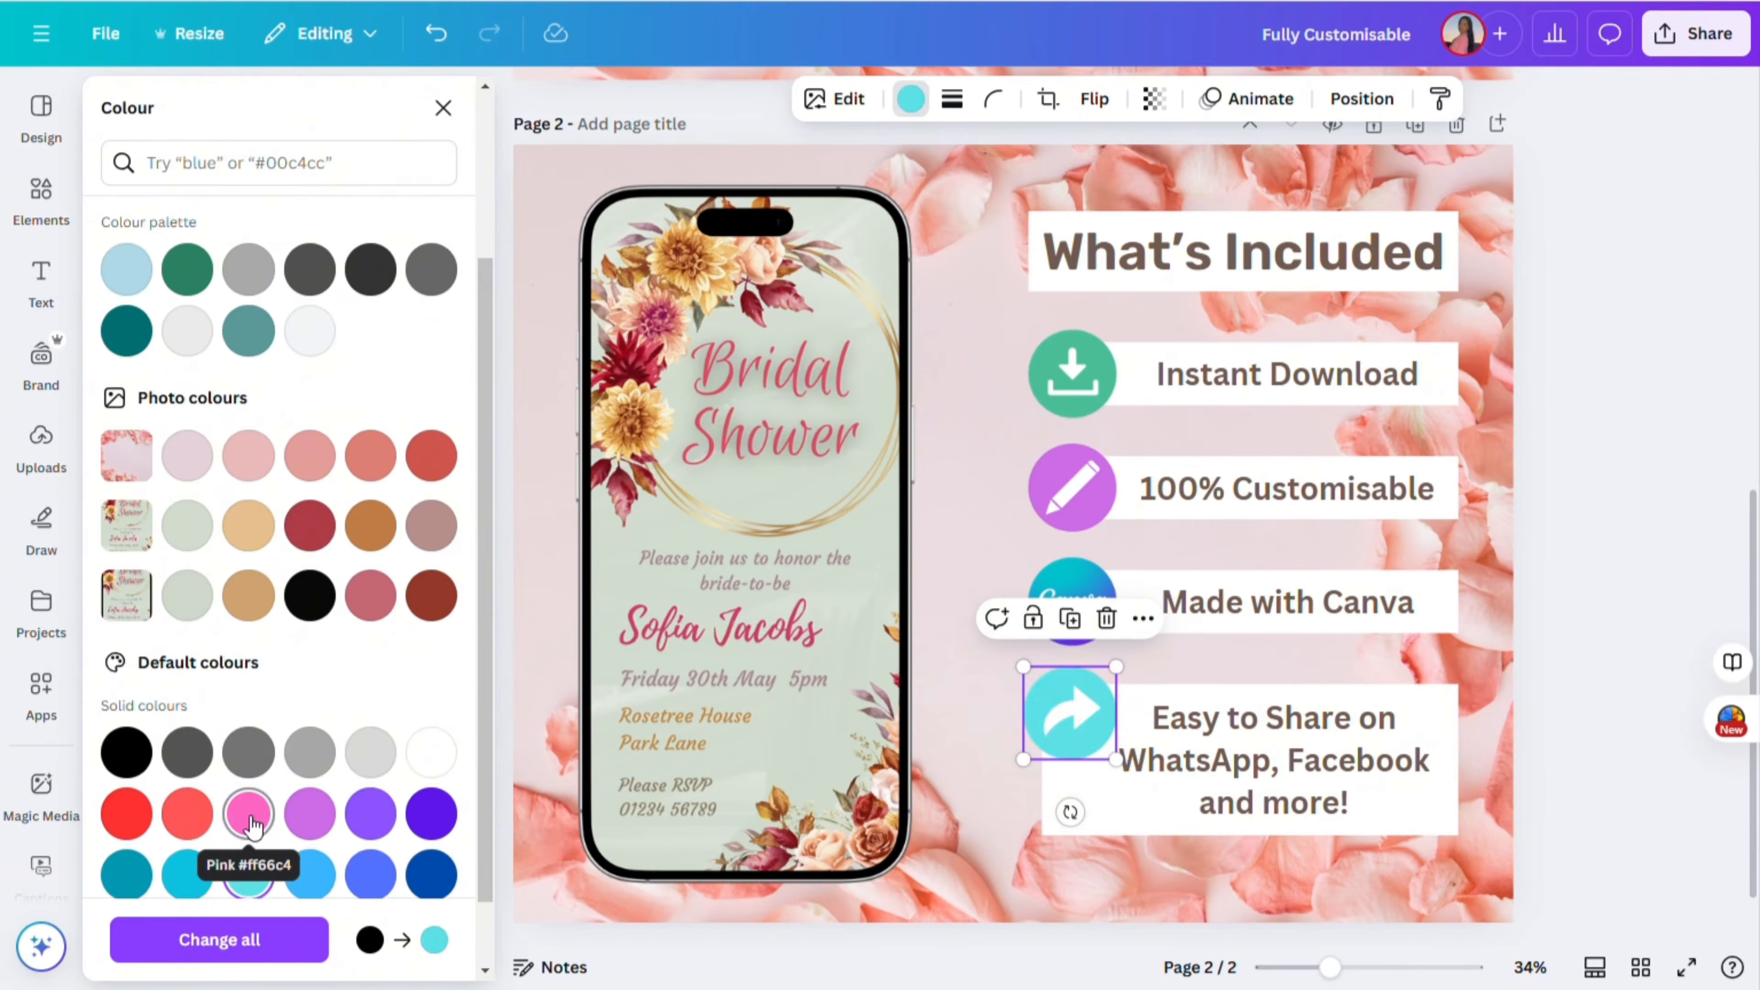
Step: Recolour the background of the round share icon to dark blue from the default solid colours
click(251, 816)
scroll(338, 767, down, 1)
click(431, 853)
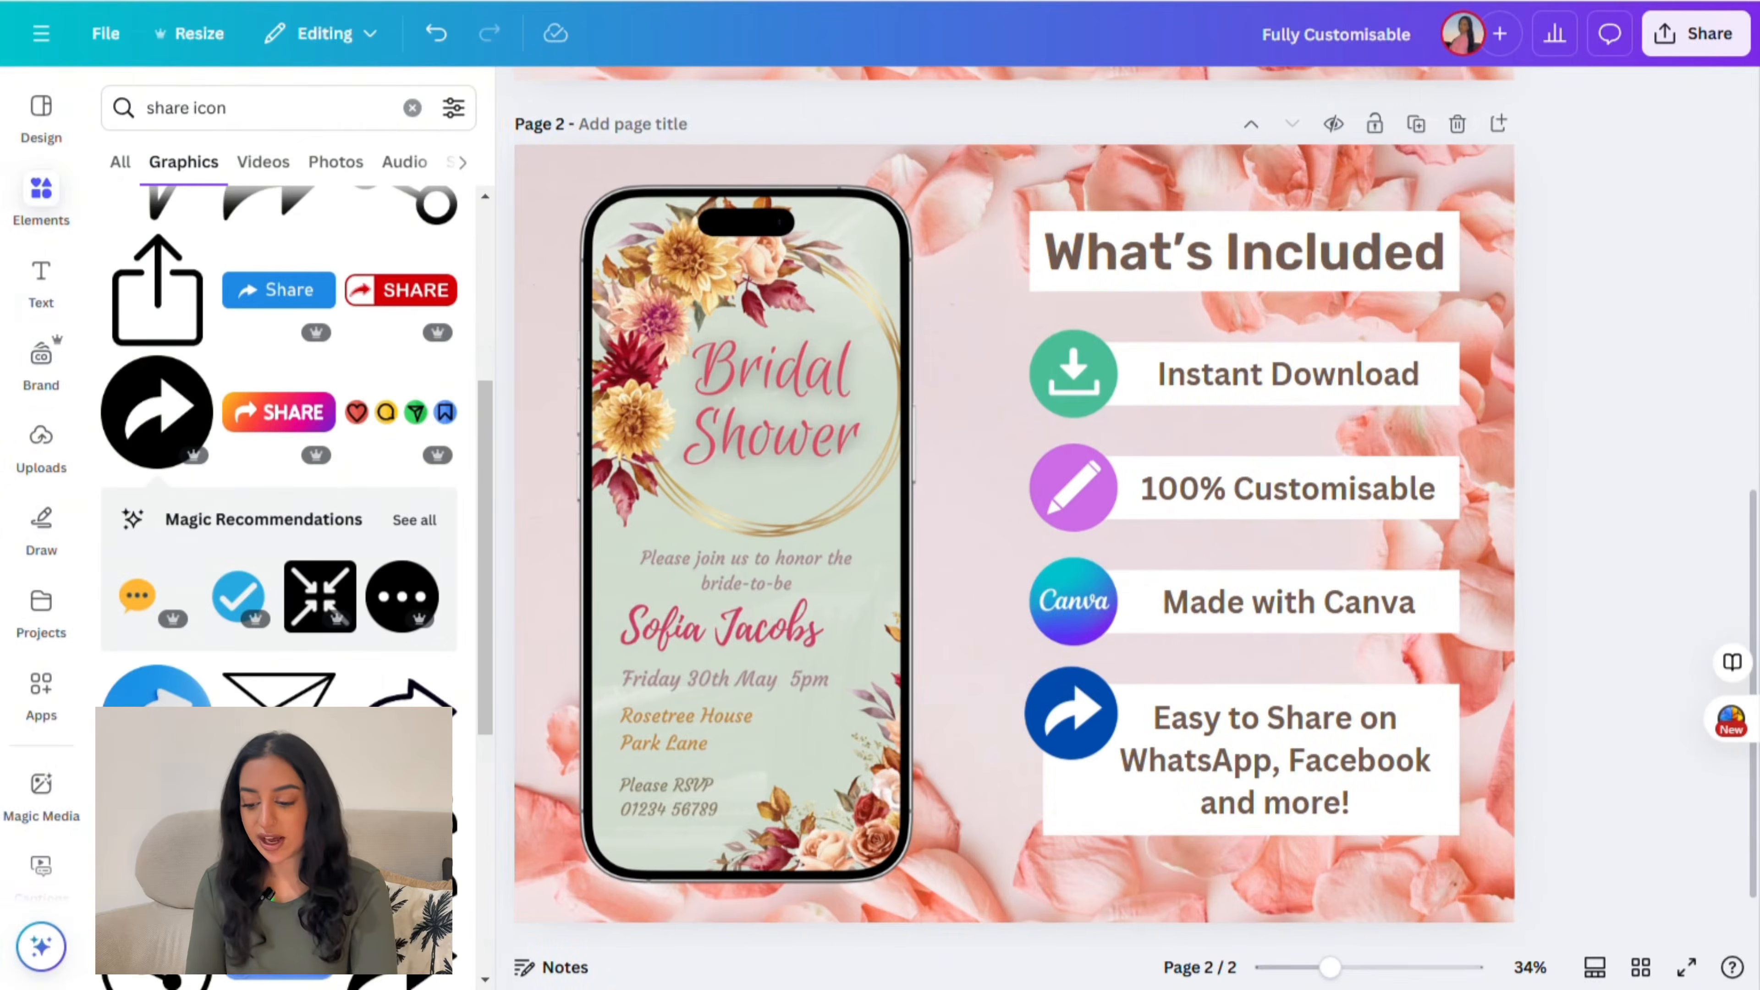